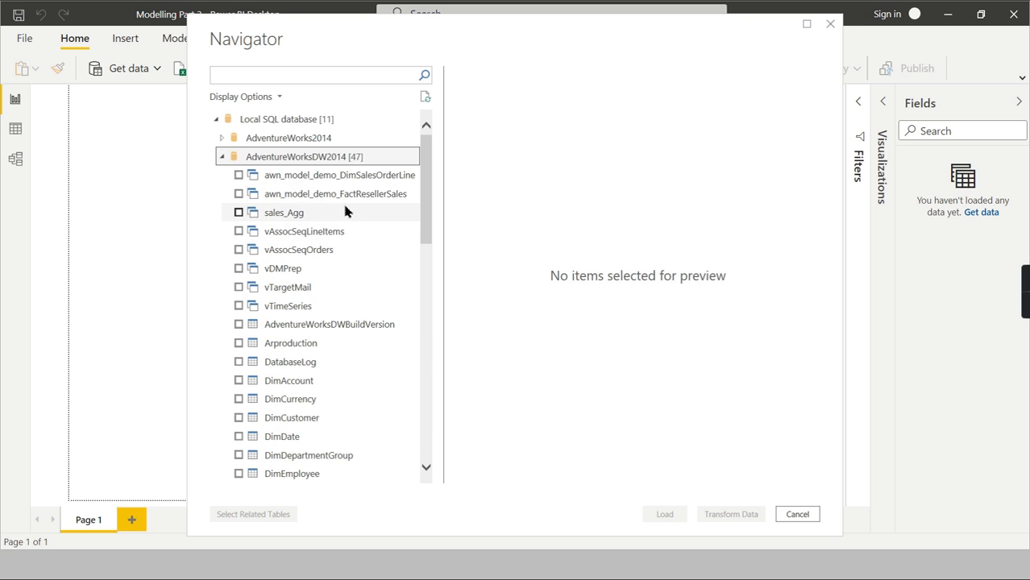
- Load awn_model_demo_DimSalesOrderLine, awn_model_demo_FactResellerSales, DimProduct and DimCustomer from the AdventureWorksDW2014 database
click(237, 195)
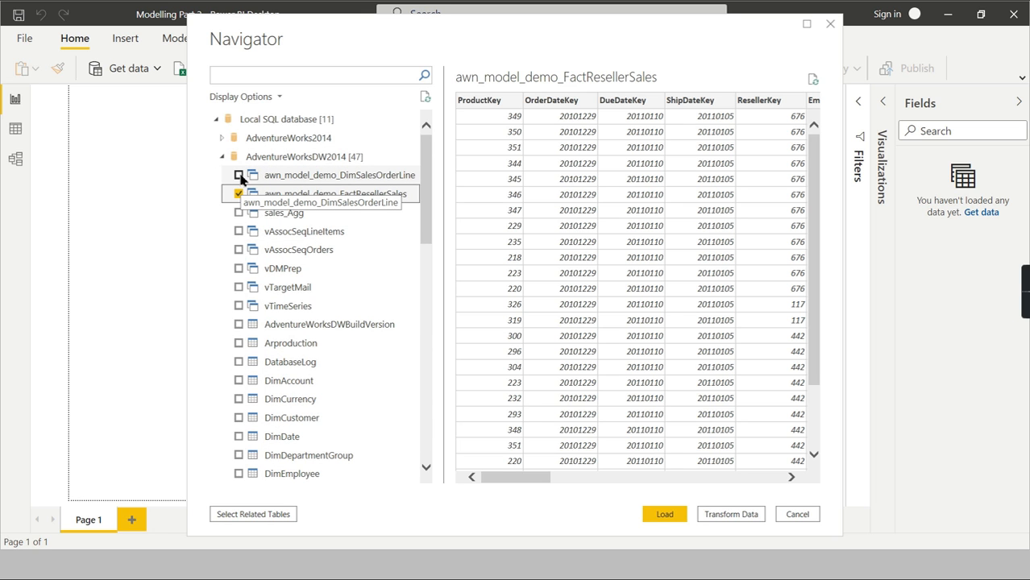
click(238, 176)
scroll(354, 406, down, 1)
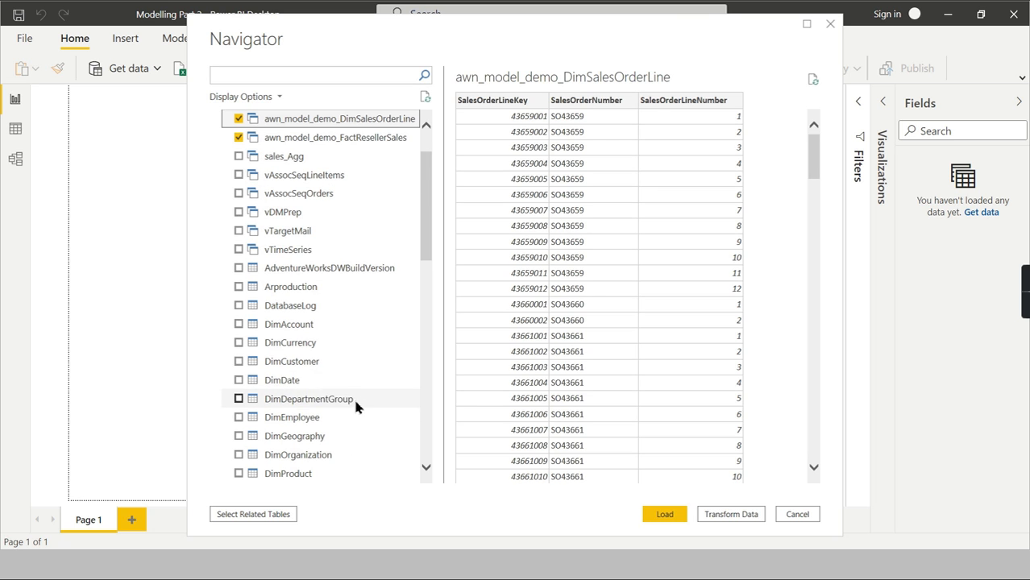
scroll(392, 388, down, 2)
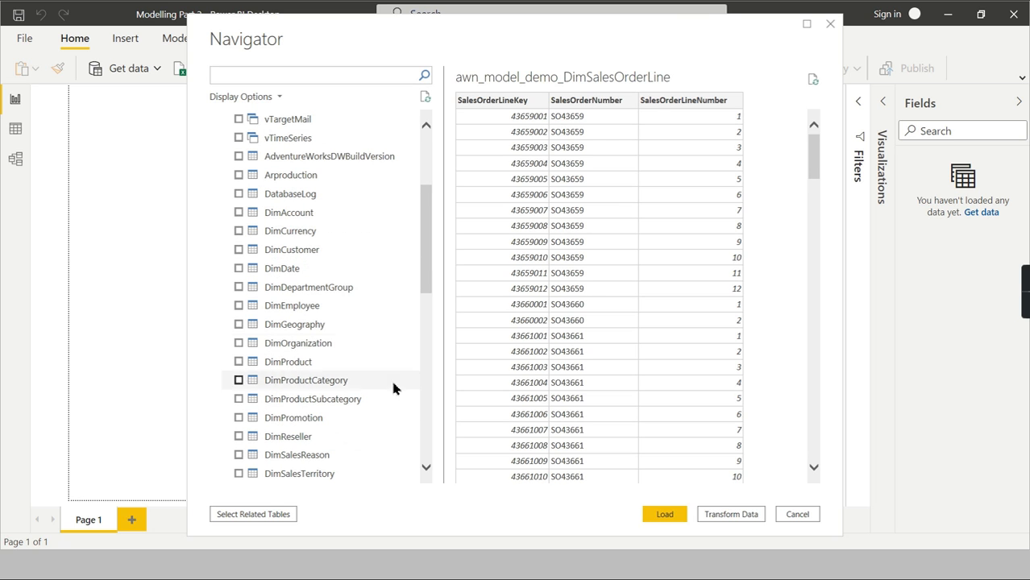
click(240, 362)
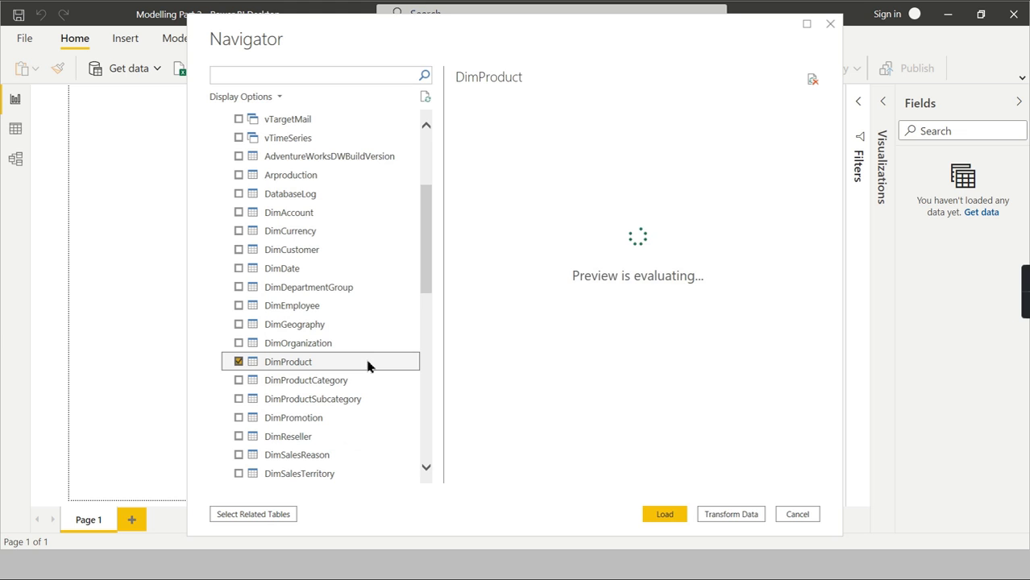
click(239, 250)
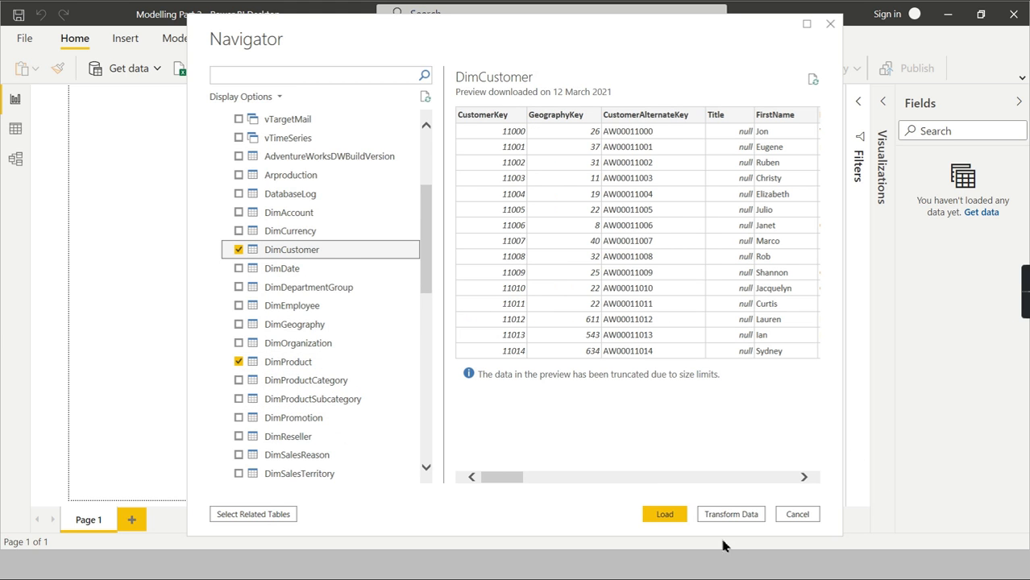
scroll(362, 298, up, 3)
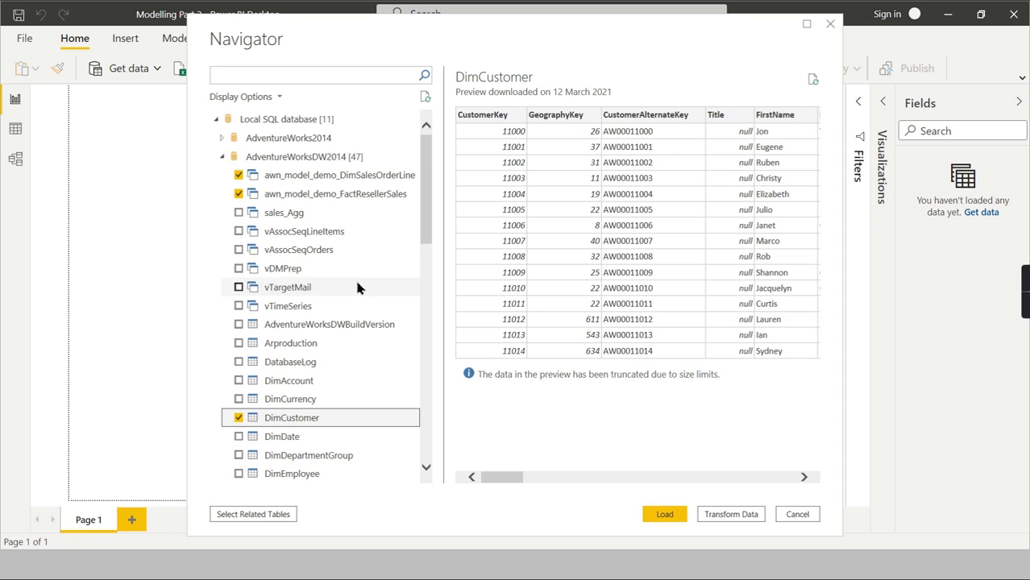
scroll(343, 371, down, 3)
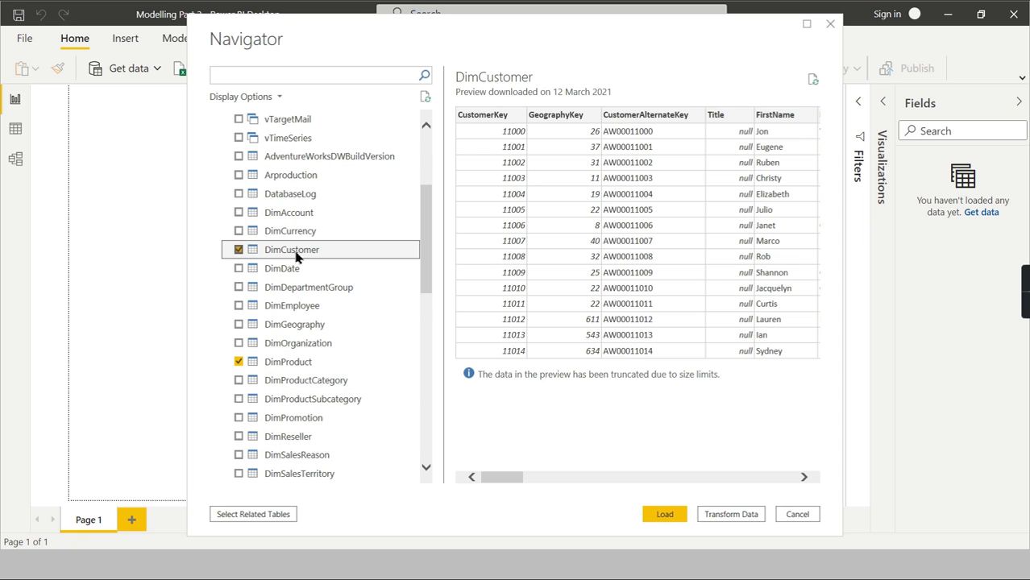
scroll(298, 250, up, 2)
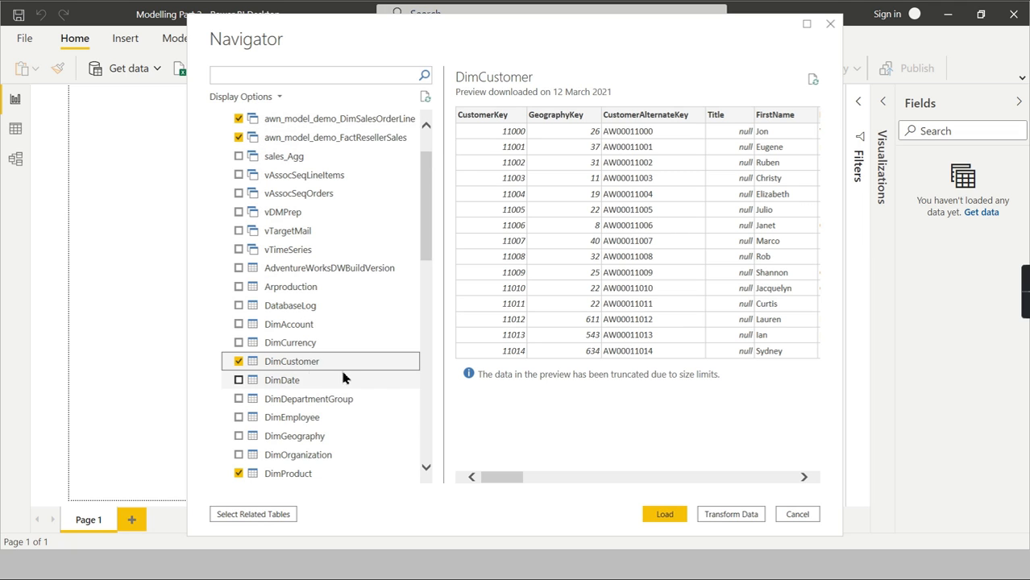
click(672, 516)
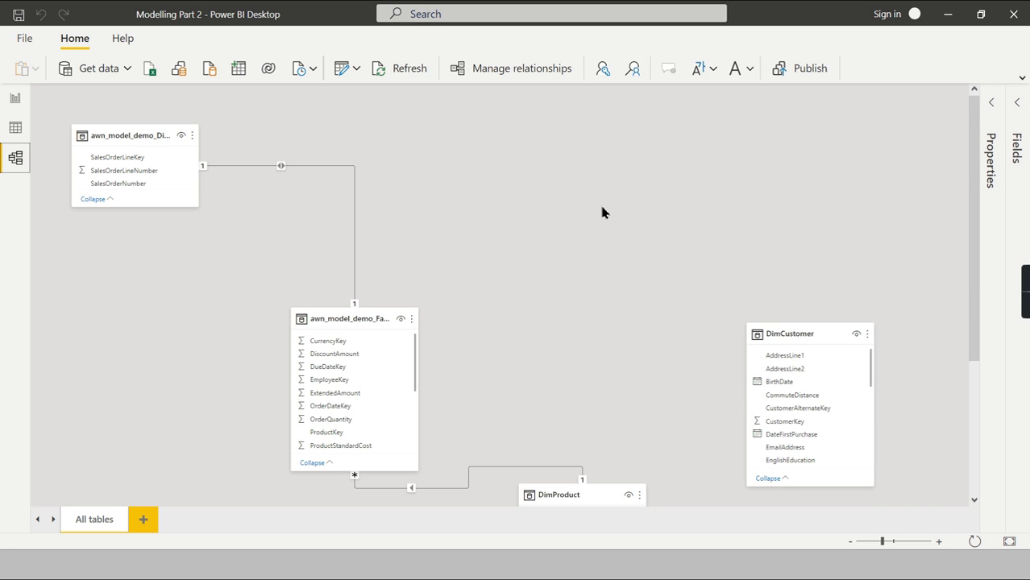
- Rearrange the model diagram by moving DimCustomer and DimProduct above the FactResellerSales table and lowering the DimSalesOrderLine table slightly
drag(795, 333, 722, 173)
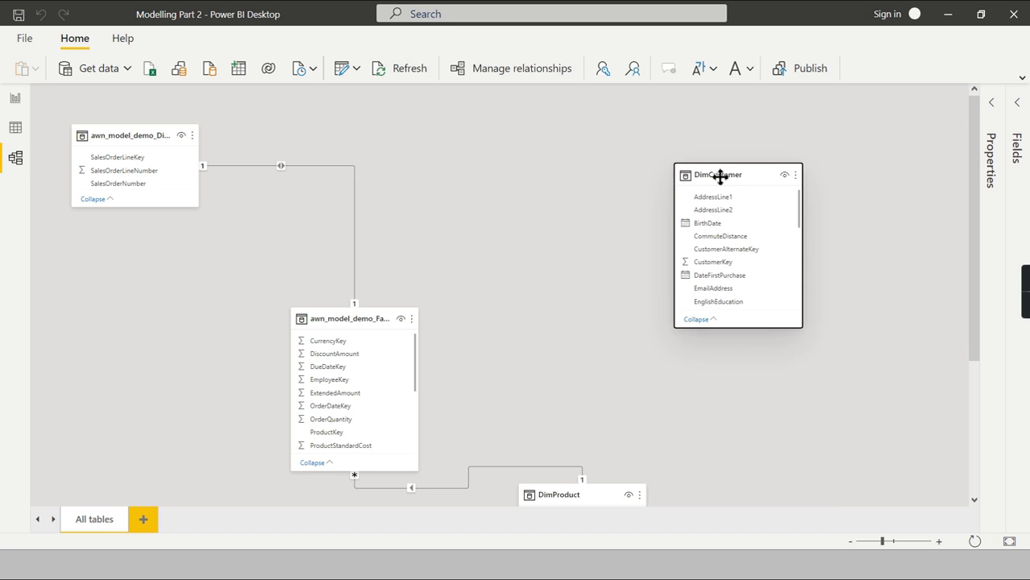
drag(563, 501, 514, 142)
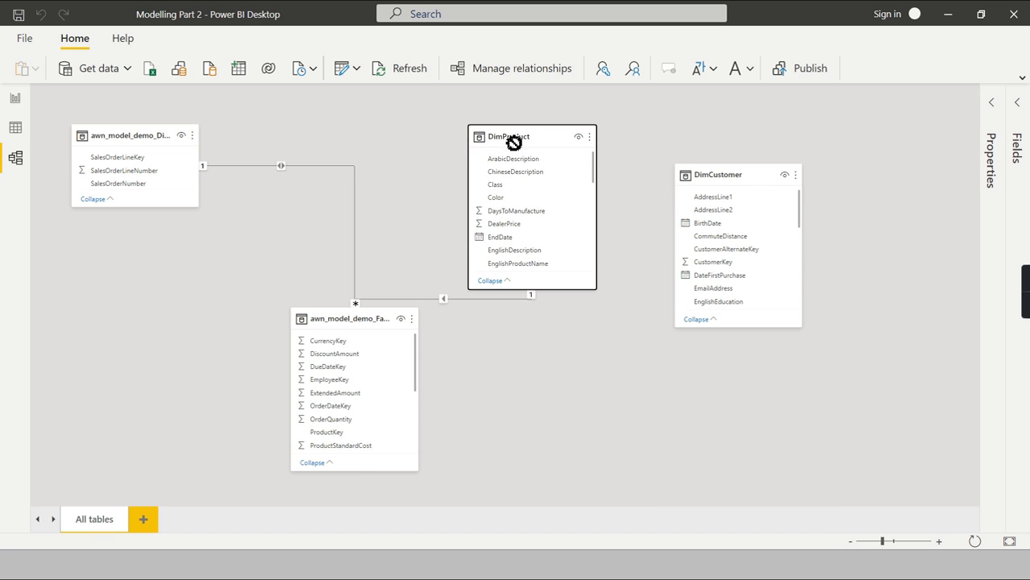
drag(106, 136, 80, 169)
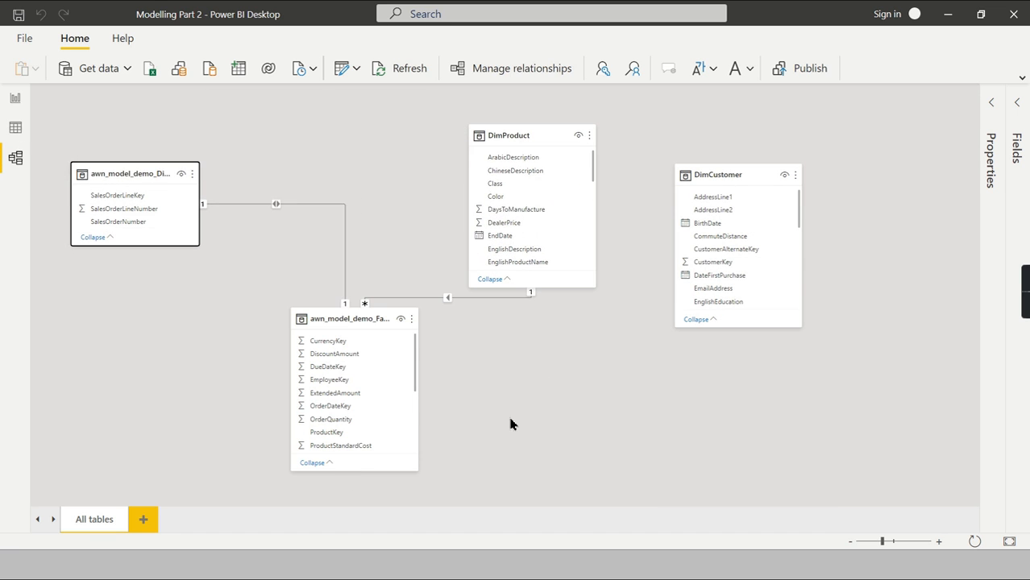
- Delete the relationship between the DimProduct and FactResellerSales tables in the model diagram
scroll(524, 403, up, 1)
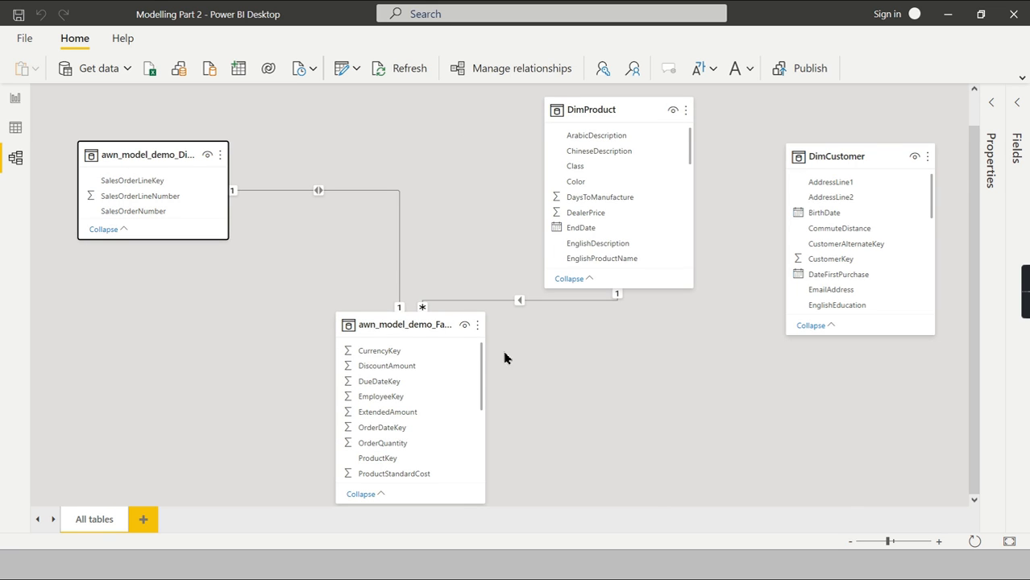
scroll(432, 411, down, 3)
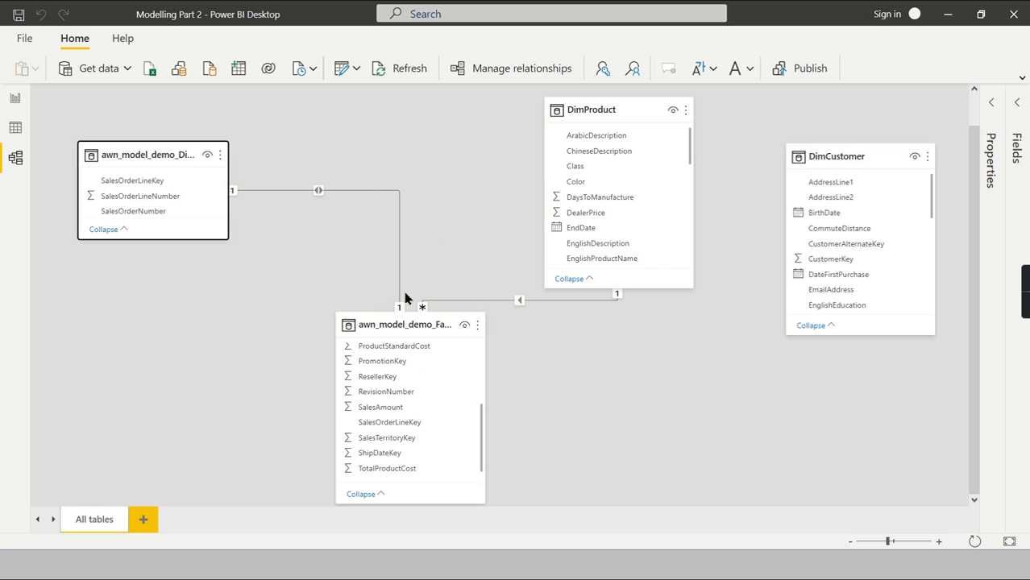
scroll(472, 400, up, 4)
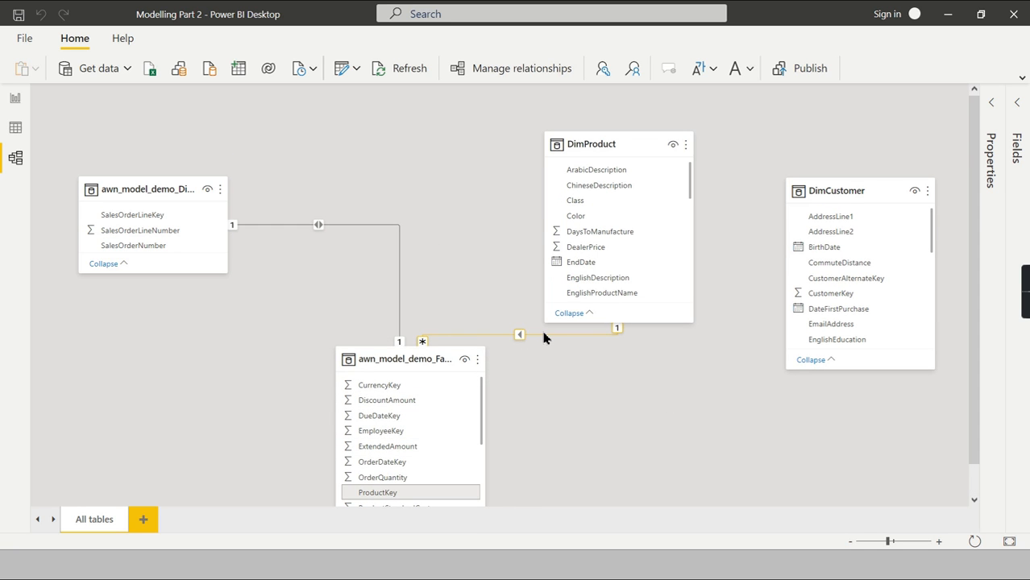
click(400, 260)
key(Delete)
click(594, 307)
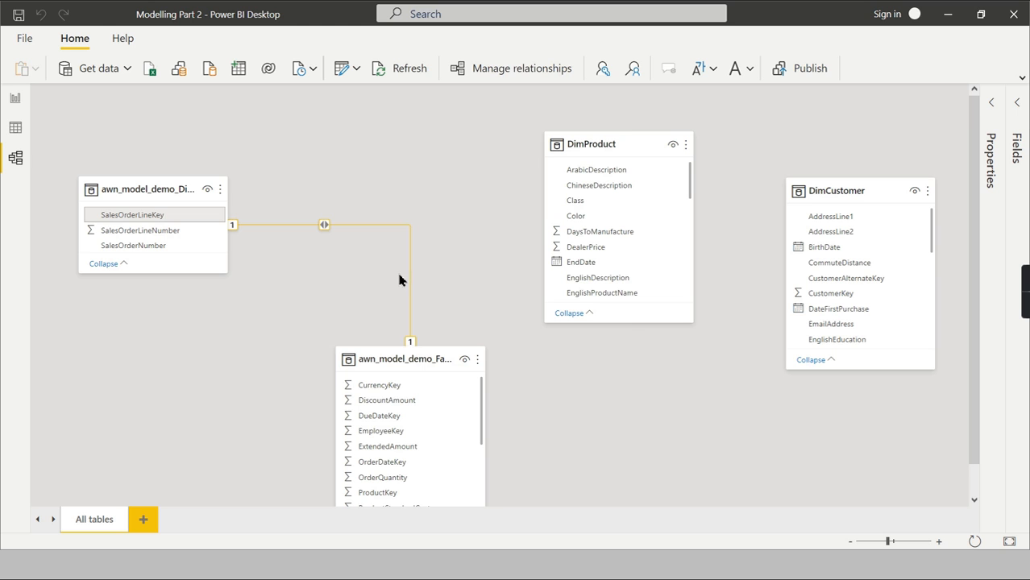
- Delete the relationship between the DimSalesOrderLine and FactResellerSales tables
right_click(410, 283)
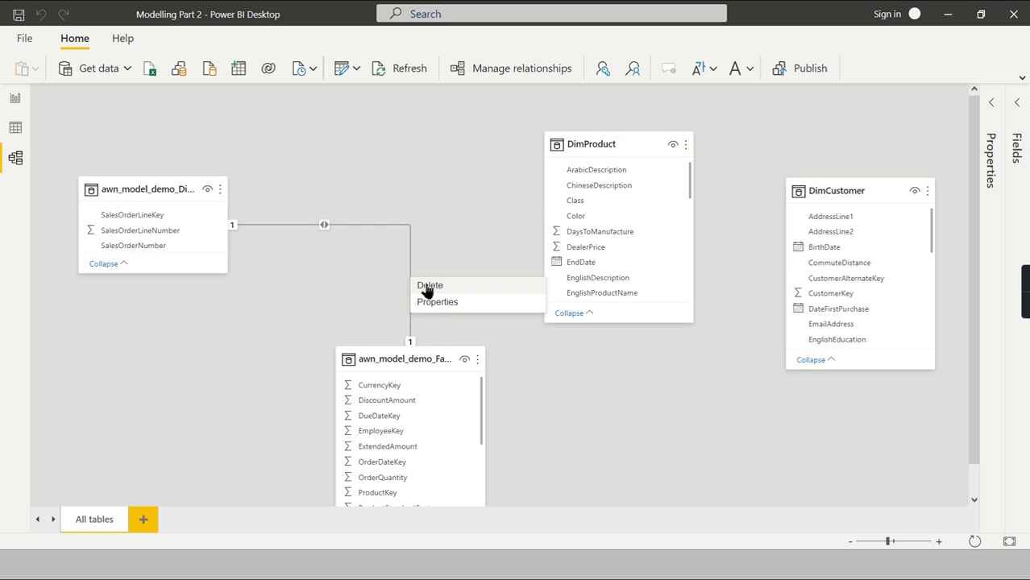
click(431, 286)
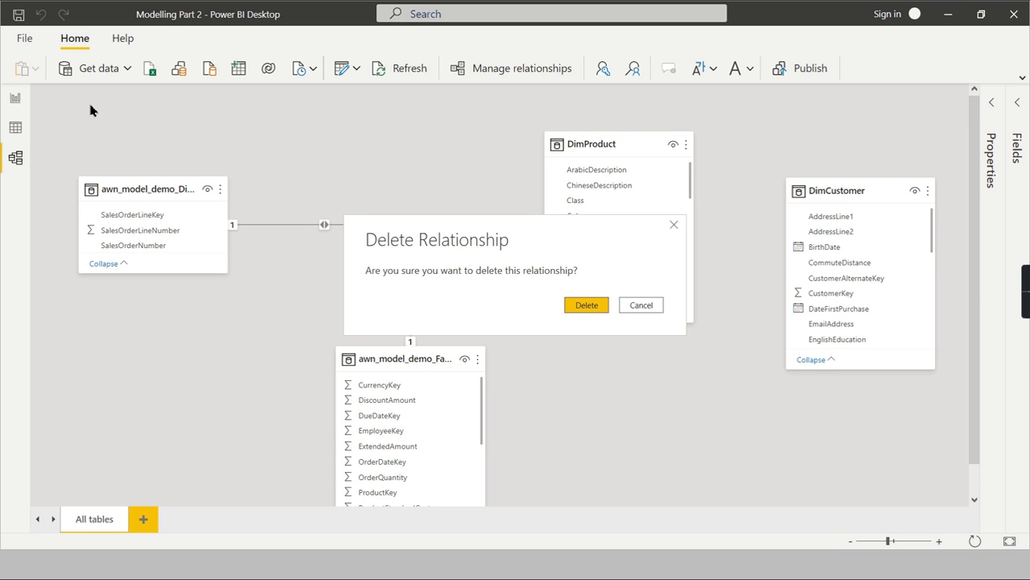
click(586, 306)
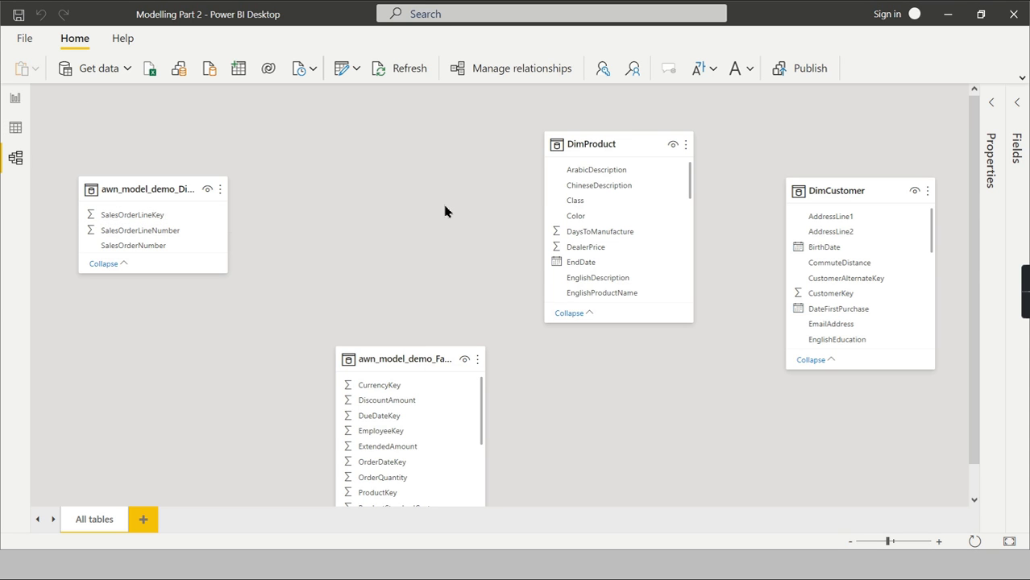
- Add a chart of SalesAmount from awn_model_demo_FactResellerSales to the report page and place it near the page's upper edge
click(16, 100)
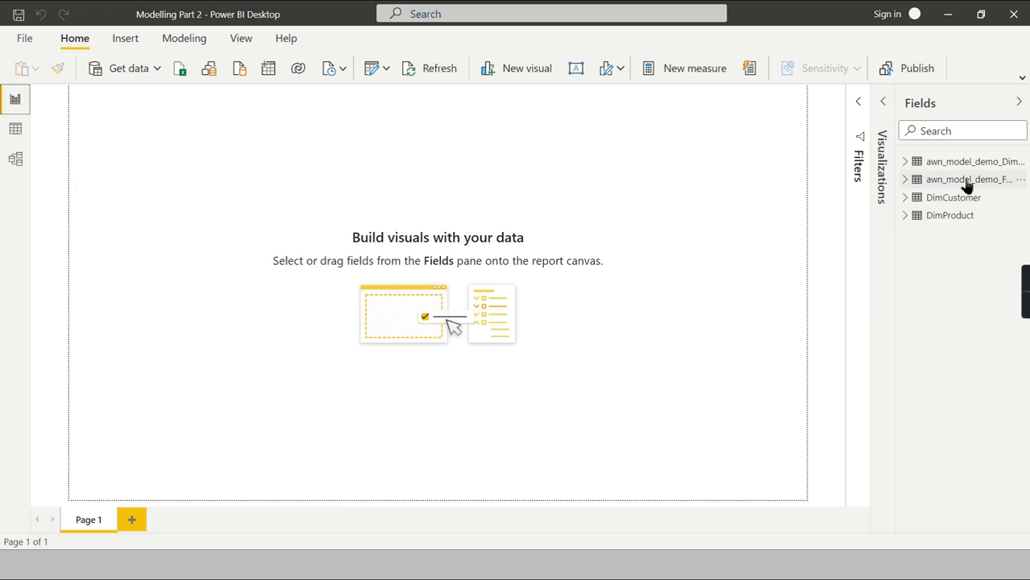
click(905, 179)
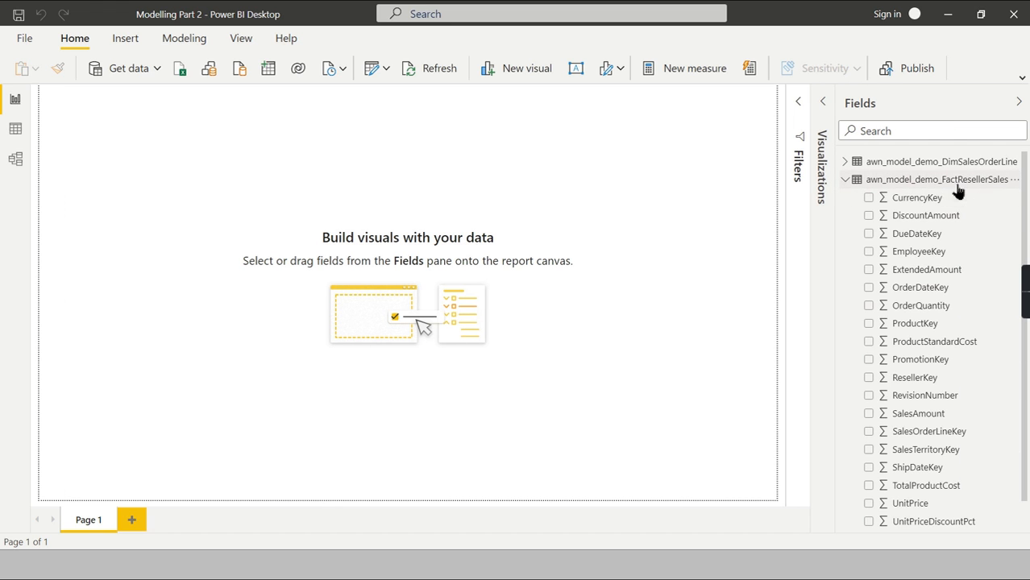
scroll(968, 403, down, 1)
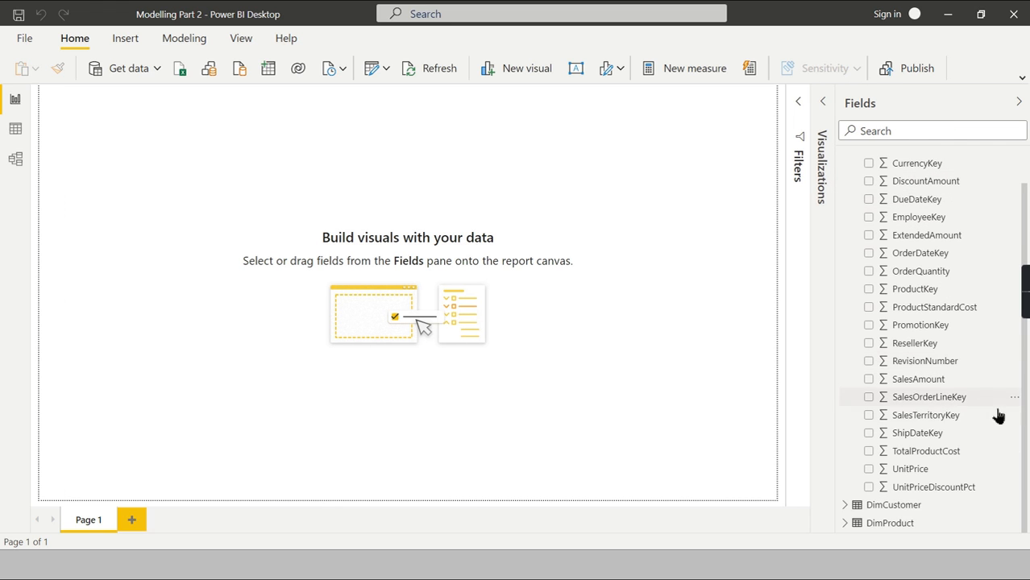
drag(879, 387, 835, 348)
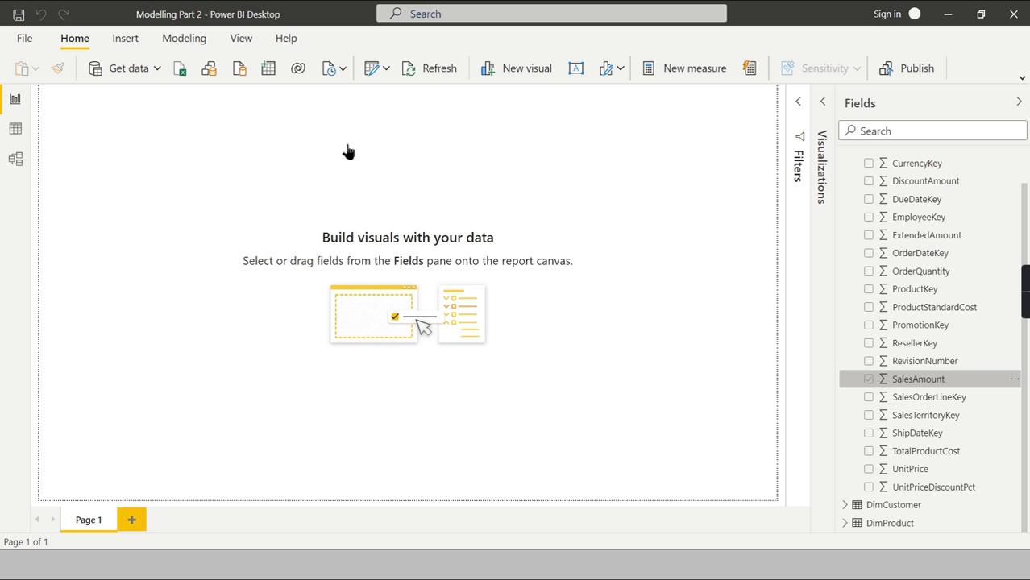
drag(204, 167, 205, 165)
drag(121, 157, 600, 211)
scroll(866, 258, up, 1)
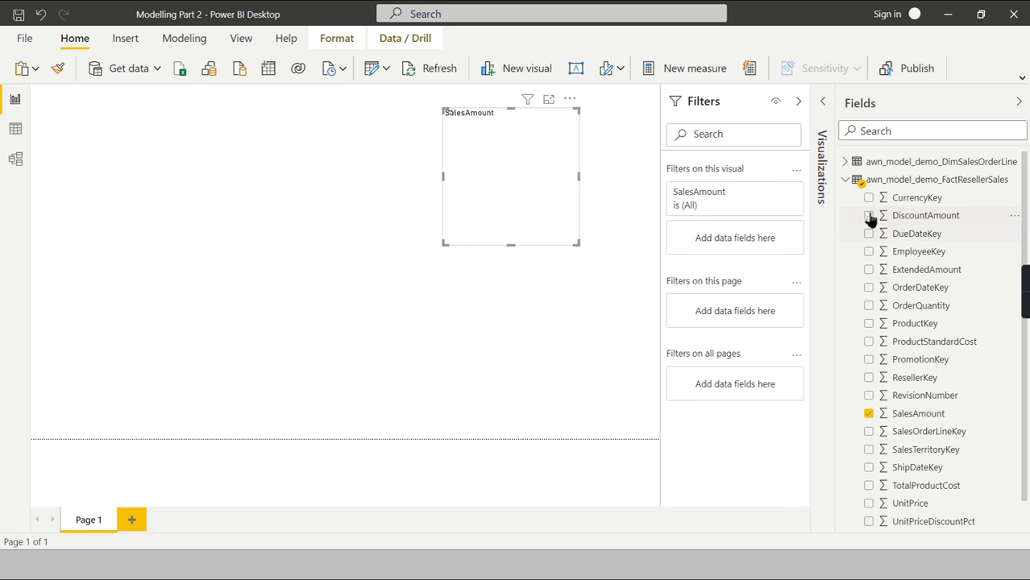
- Add a slicer on DimProduct's Size field and place it beside the SalesAmount chart
click(846, 180)
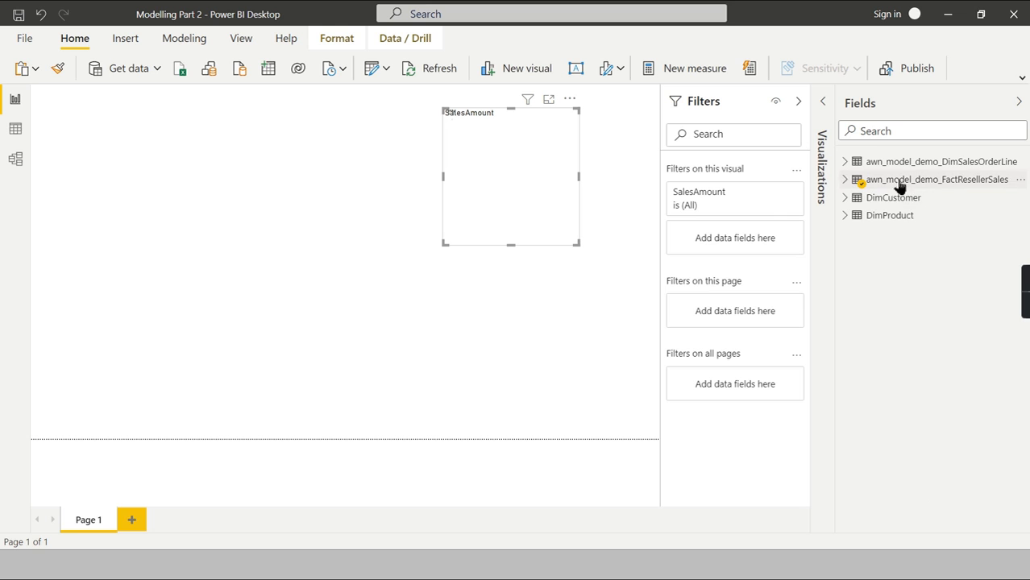
click(862, 215)
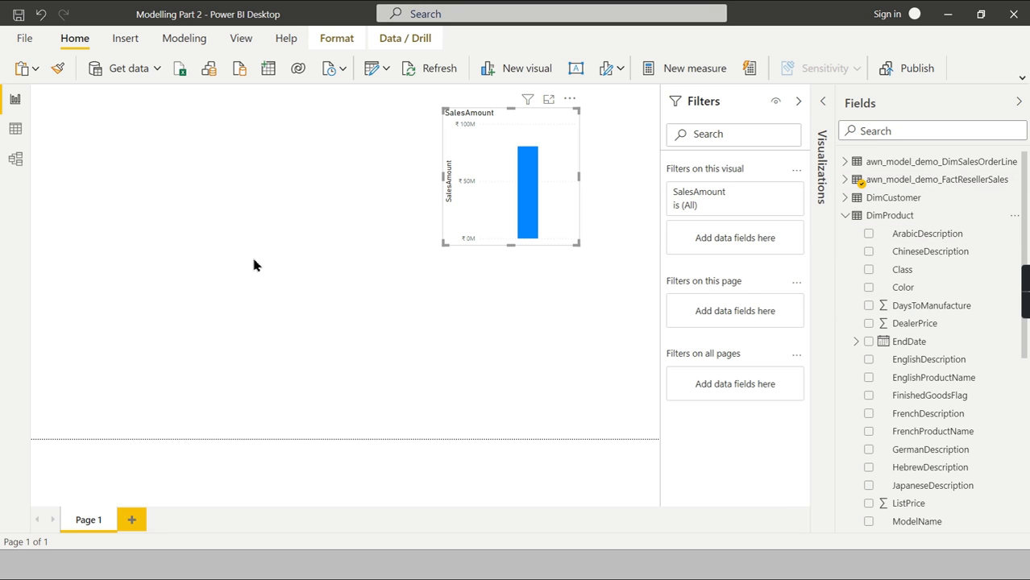
click(819, 100)
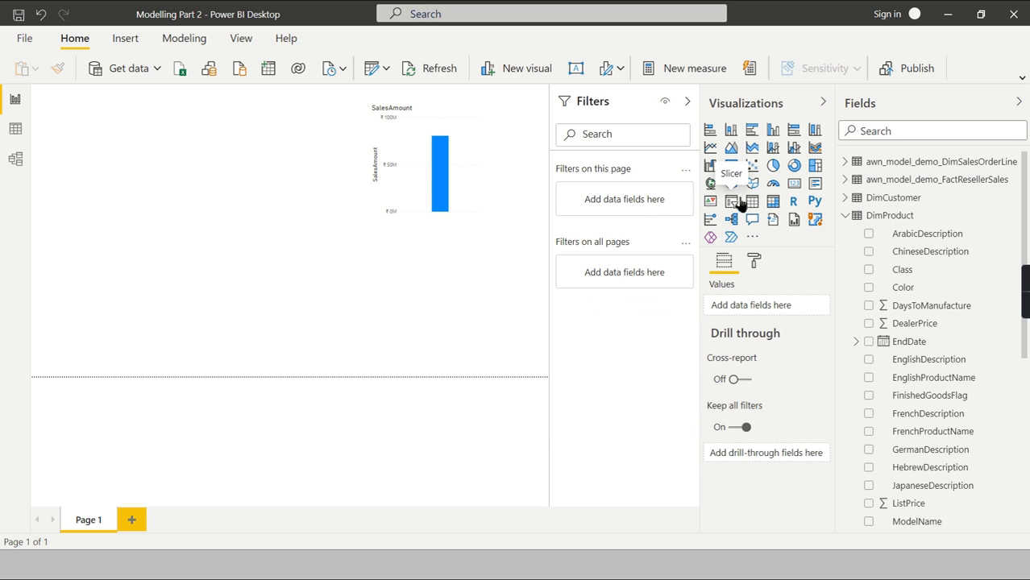
drag(178, 199, 176, 191)
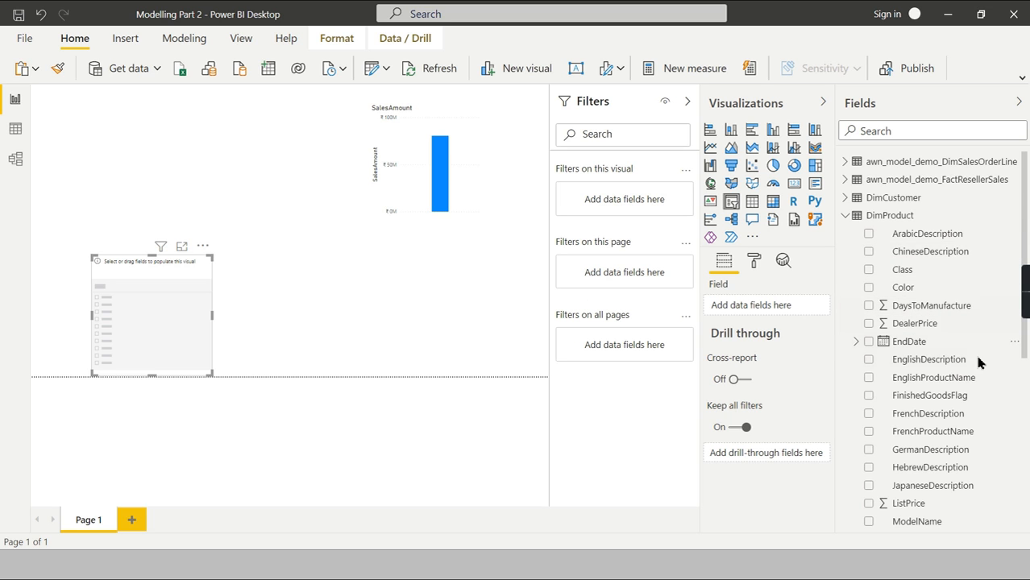
scroll(989, 456, down, 3)
scroll(972, 460, down, 2)
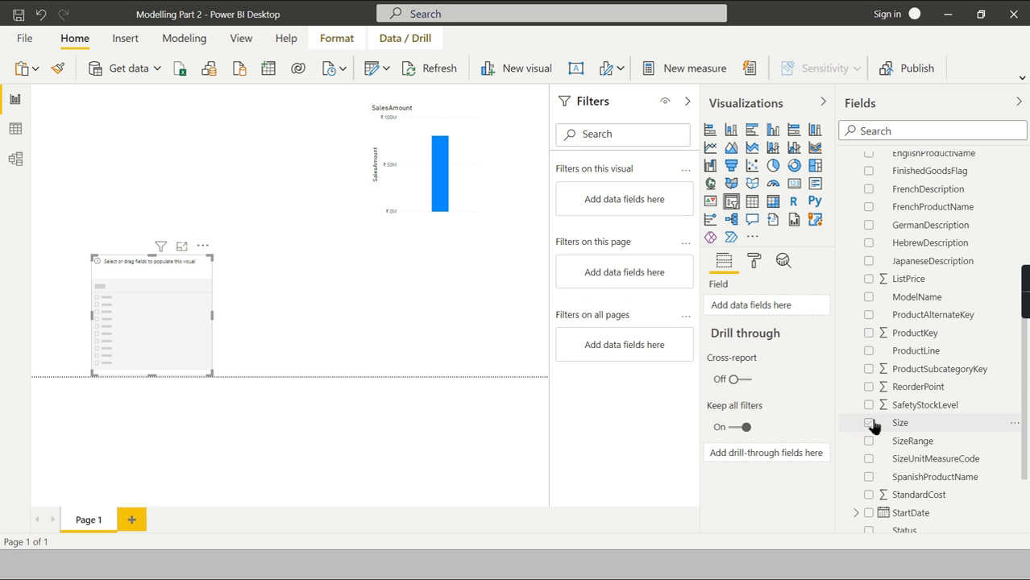
drag(187, 309, 193, 139)
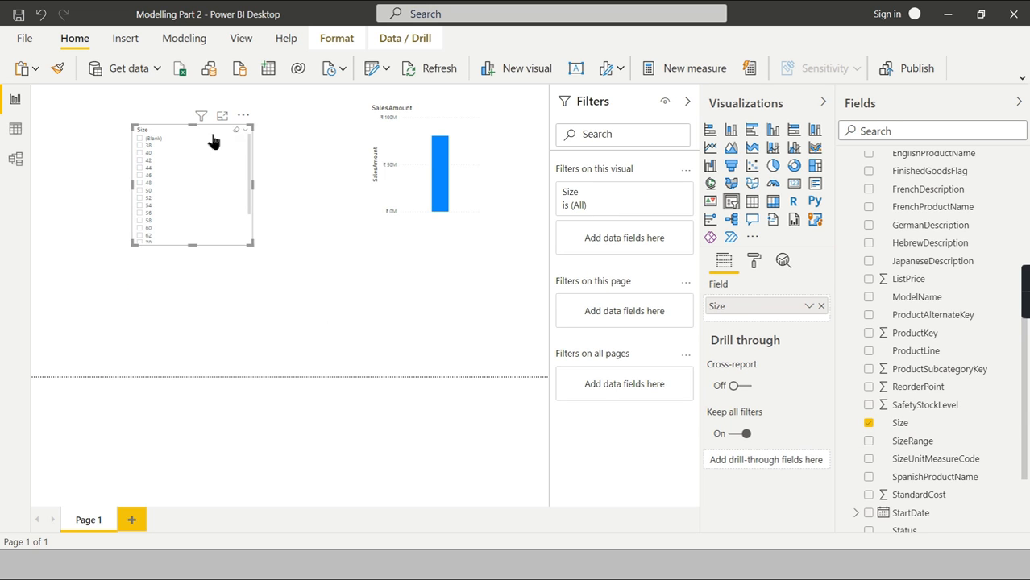
- Convert the SalesAmount chart to a card and select size 52 in the Size slicer
click(794, 183)
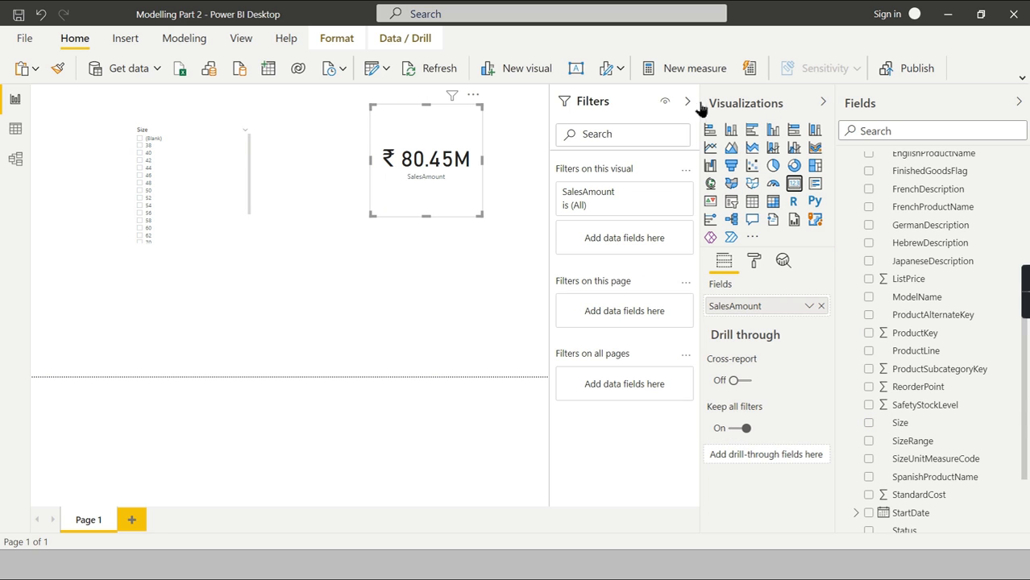
click(825, 103)
click(1017, 102)
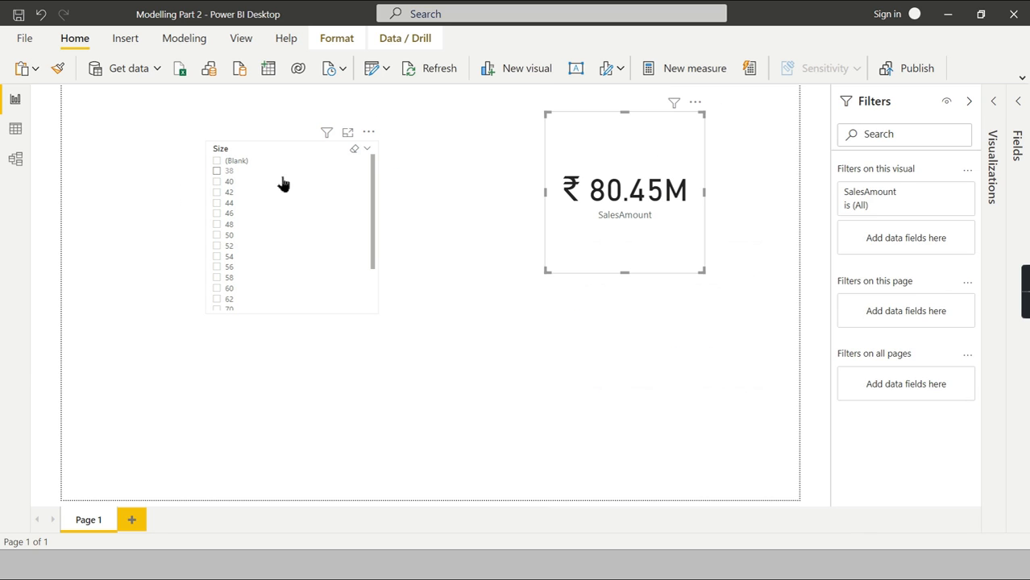
click(224, 213)
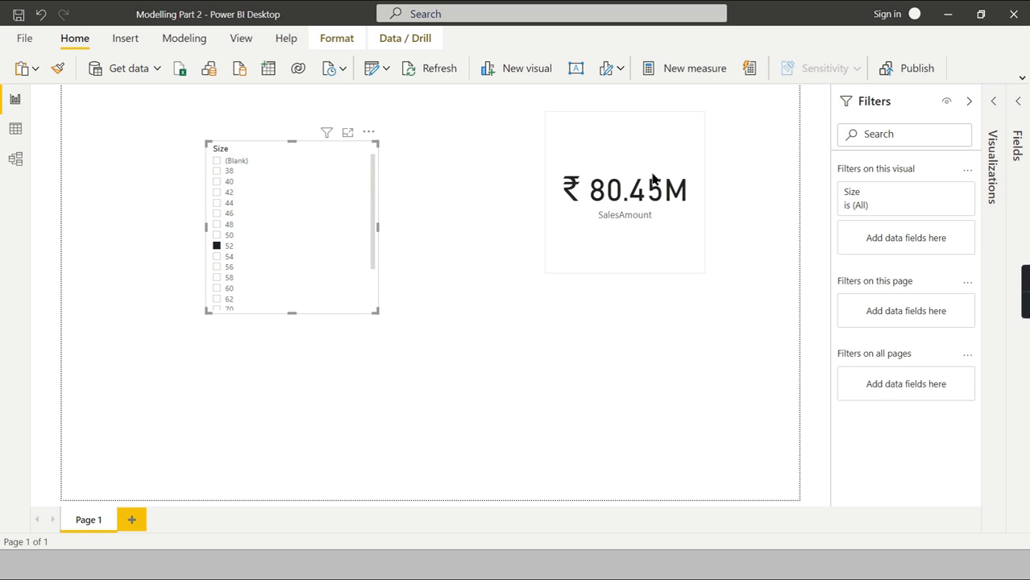
- In the model view, place the FactResellerSales table between the DimSalesOrderLine and DimProduct tables, level with them
click(14, 158)
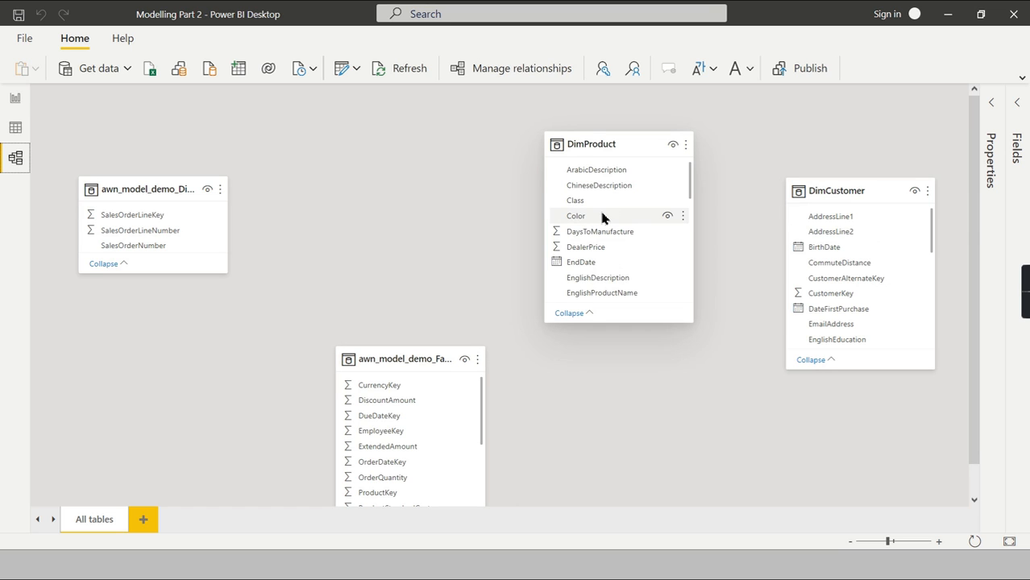
scroll(598, 251, down, 10)
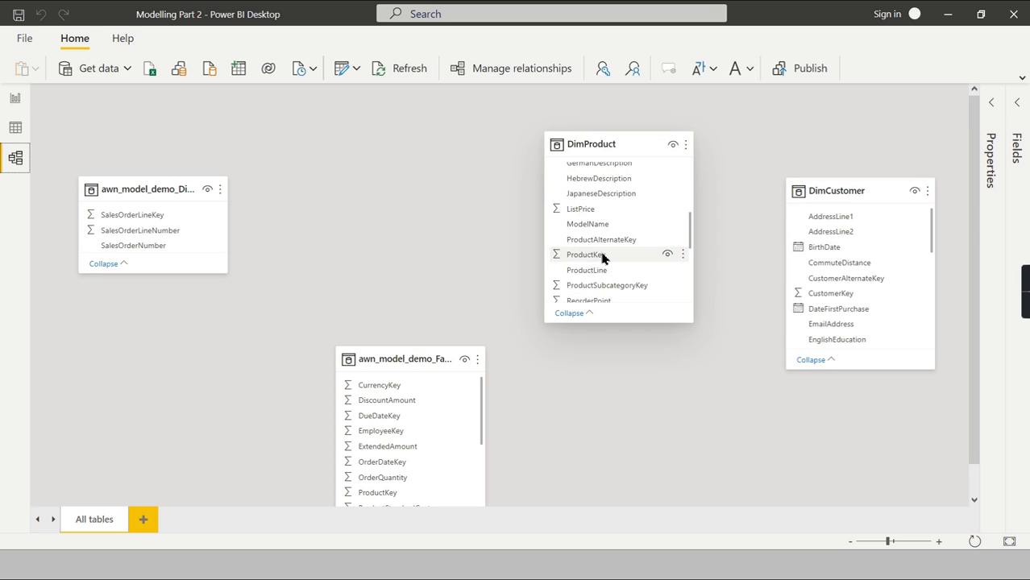
drag(386, 359, 391, 196)
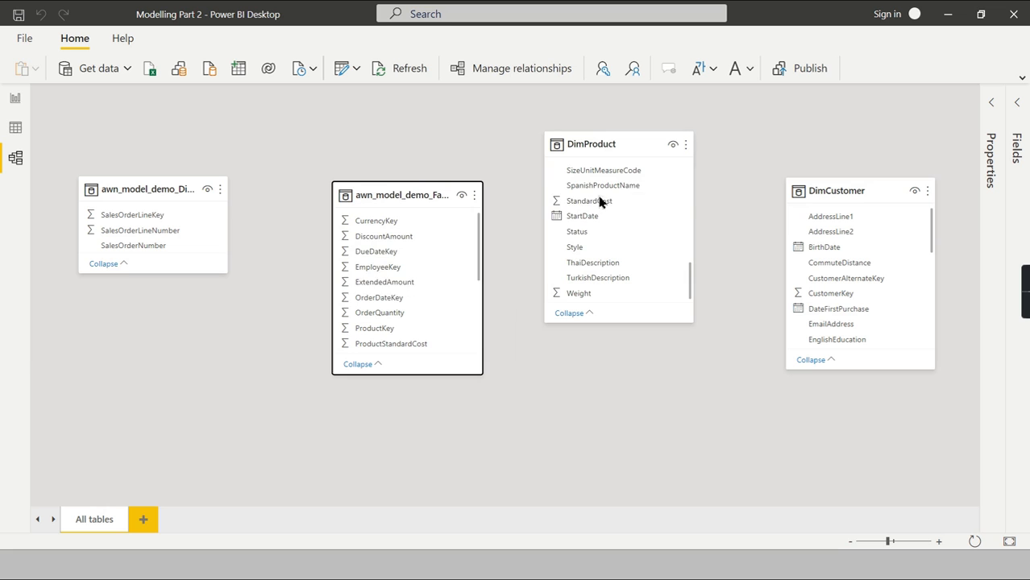
- Compare the report page with the model, and examine the DimProduct and FactResellerSales field lists for a shared key
click(14, 99)
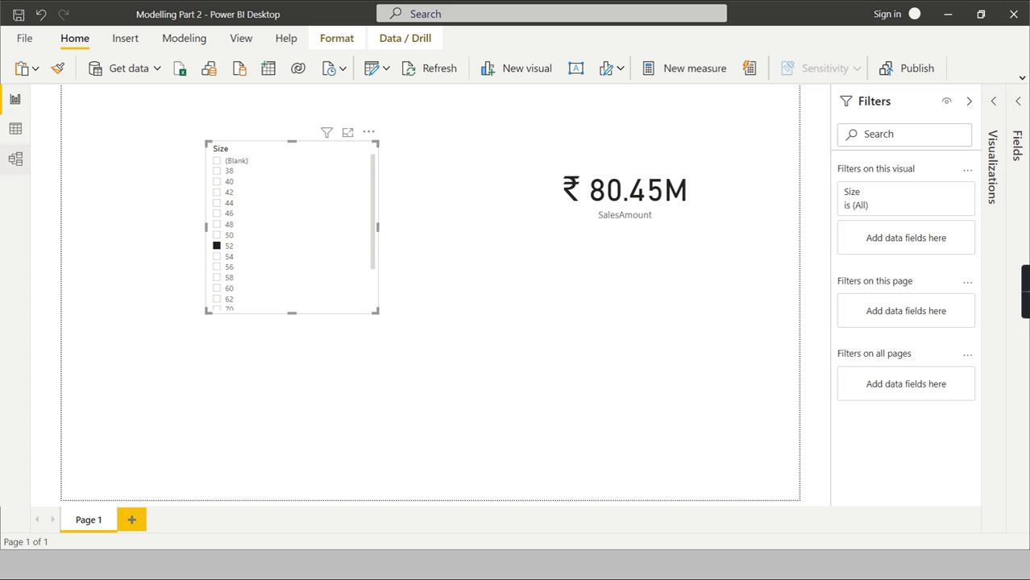
click(15, 159)
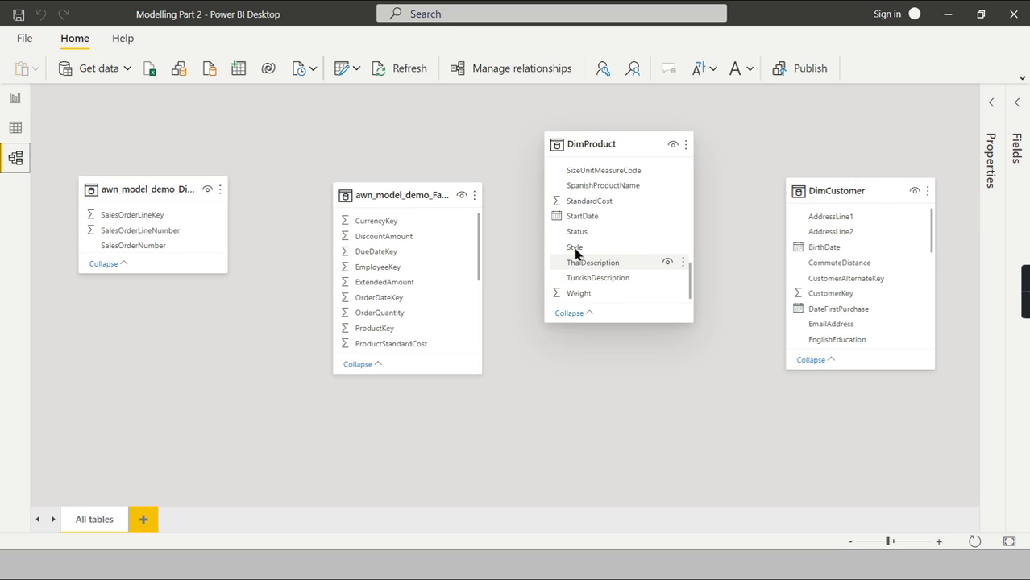
scroll(600, 209, up, 6)
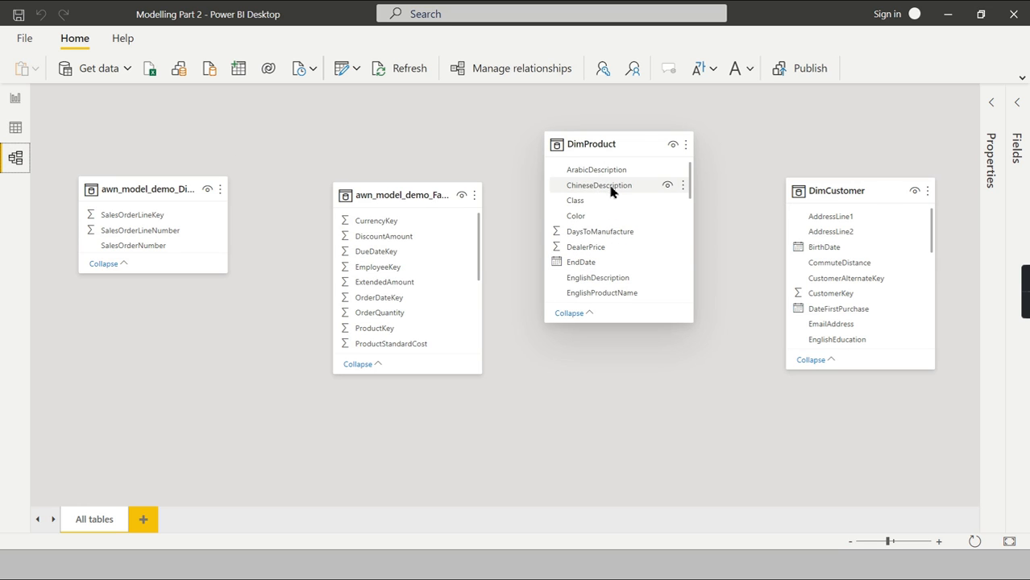
scroll(437, 267, down, 5)
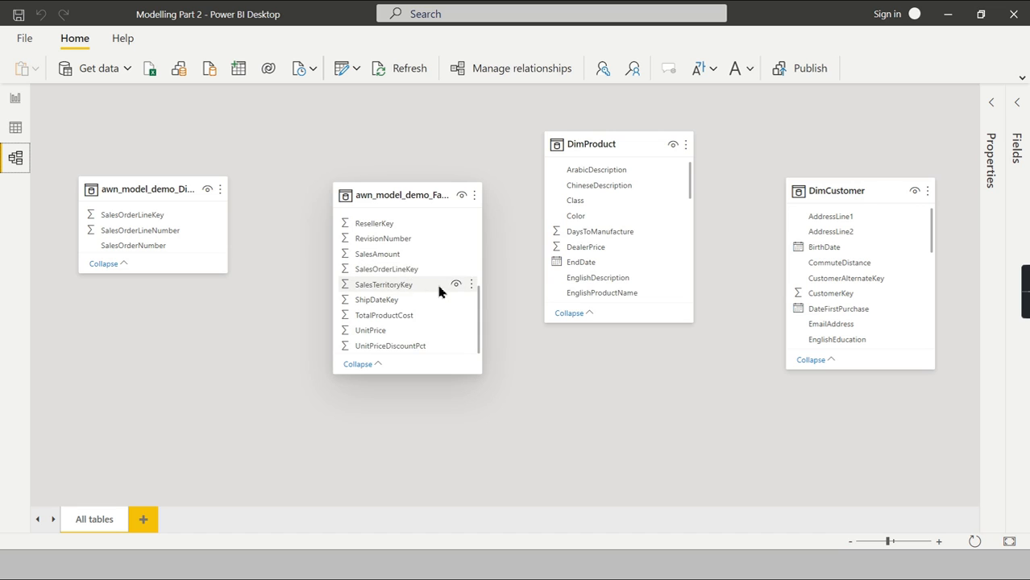
scroll(412, 255, up, 5)
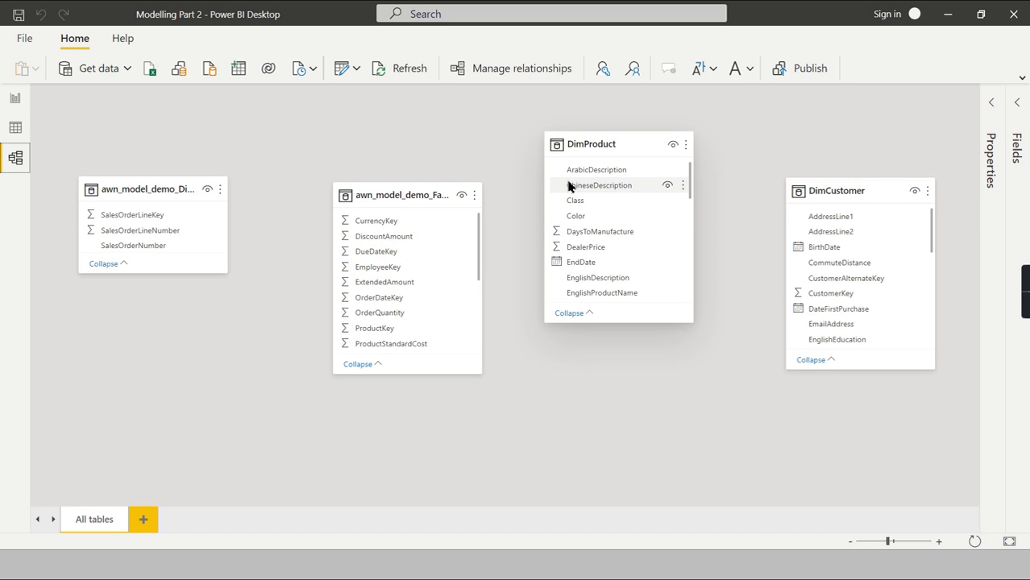
scroll(612, 227, down, 8)
scroll(641, 241, down, 3)
scroll(637, 234, up, 10)
scroll(645, 231, down, 10)
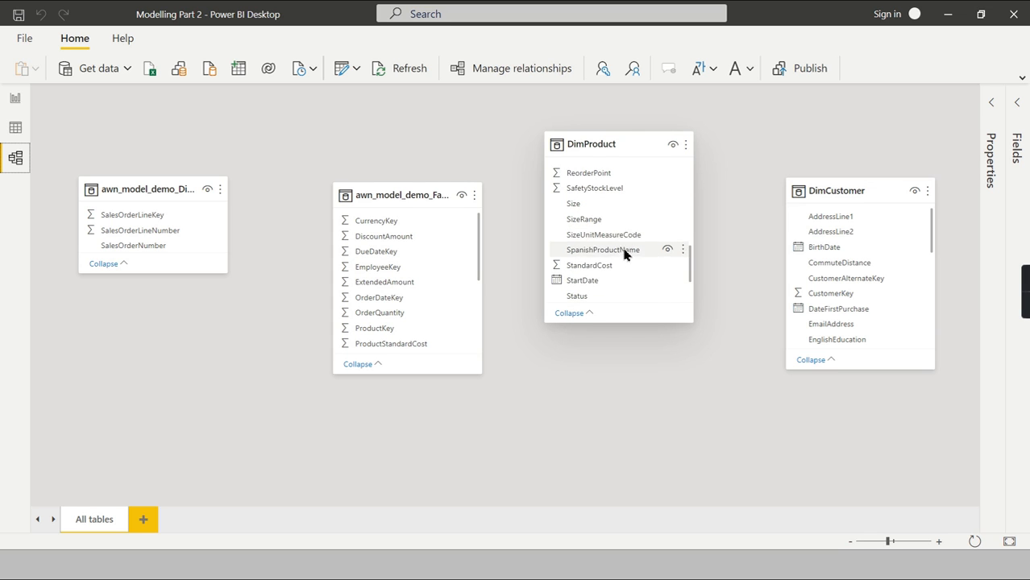
scroll(620, 251, up, 8)
scroll(637, 243, up, 2)
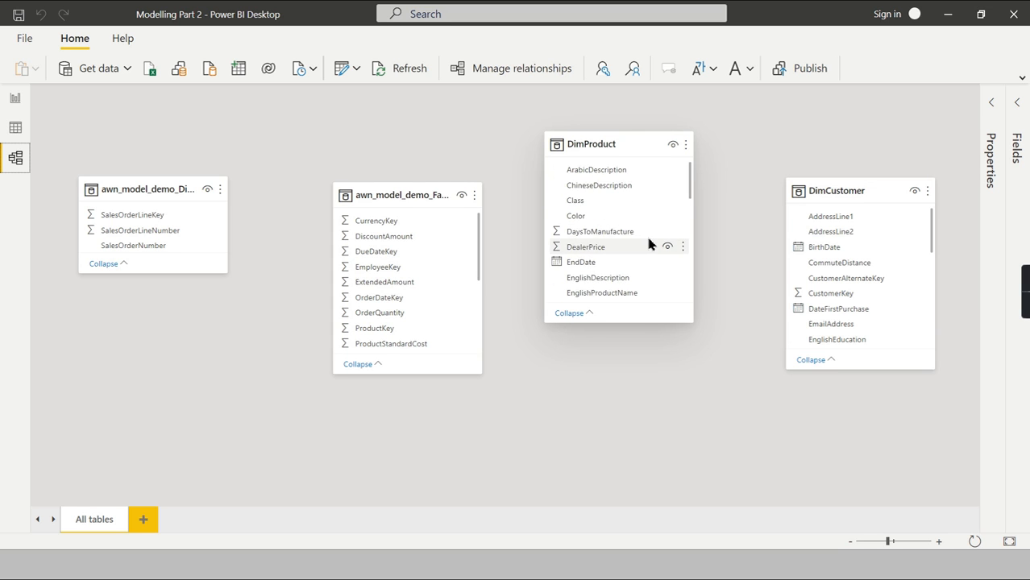
- Create a relationship from DimProduct's ProductKey to ProductKey in the FactResellerSales table
scroll(624, 202, down, 7)
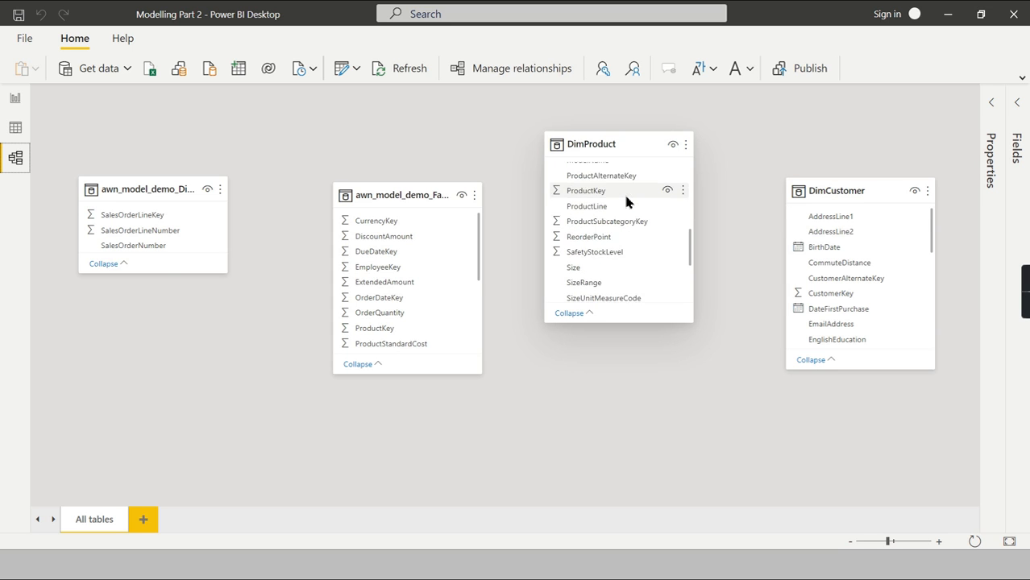
scroll(627, 208, up, 2)
drag(598, 194, 386, 330)
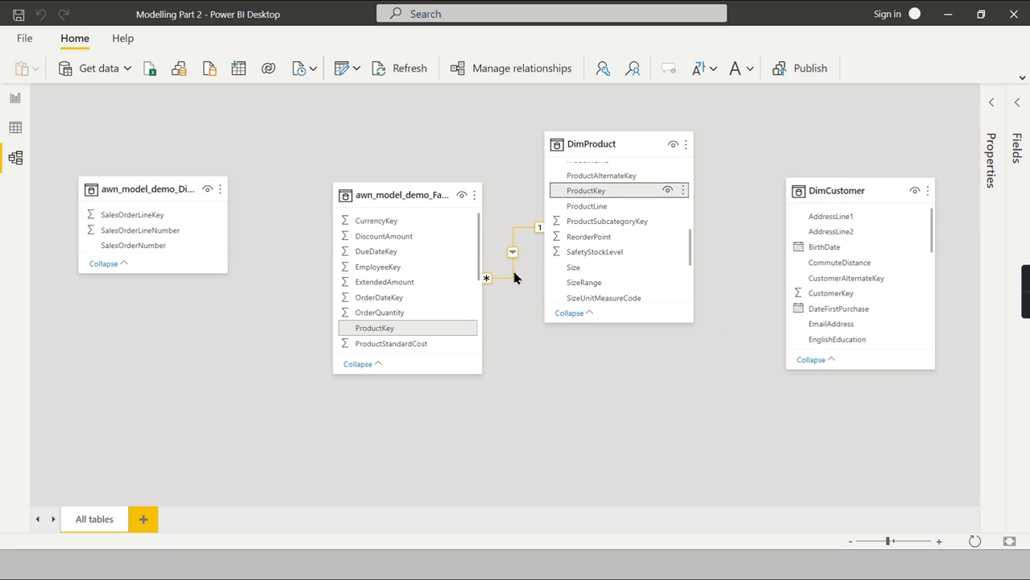
- On the report page, clear size 52 in the Size slicer, test the SalesAmount card with other sizes, and leave none selected
click(15, 98)
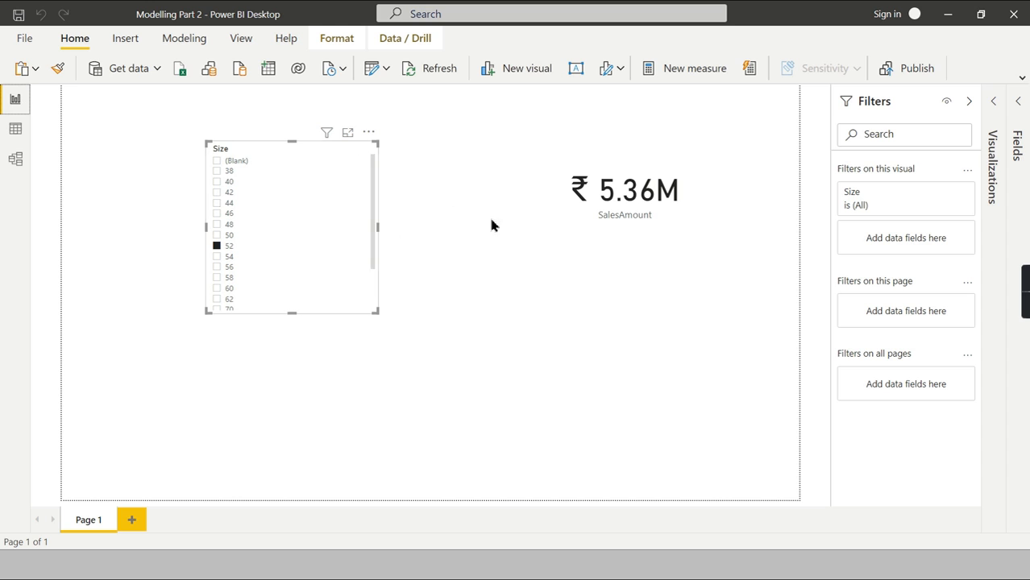
click(232, 245)
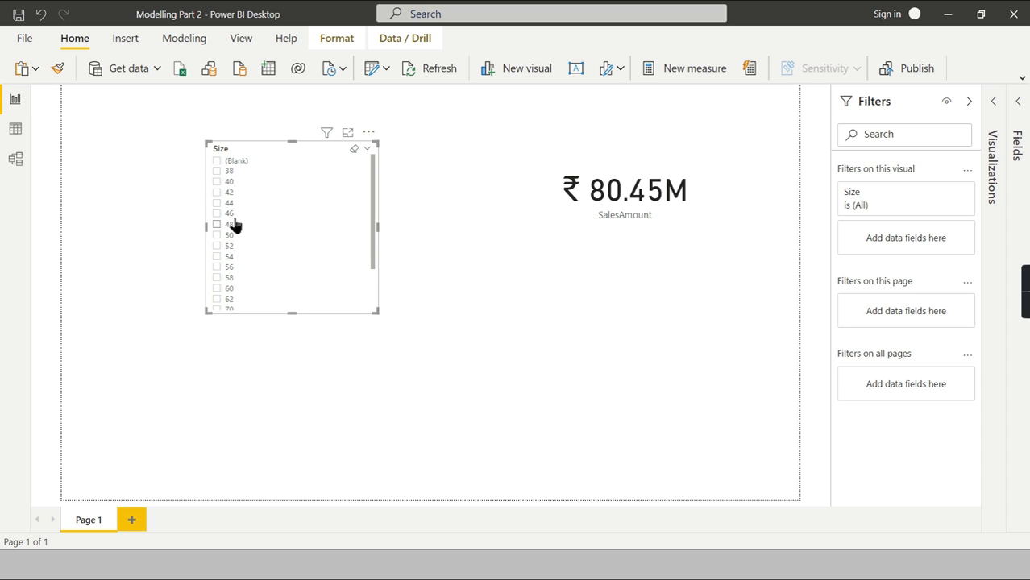
click(231, 224)
click(232, 202)
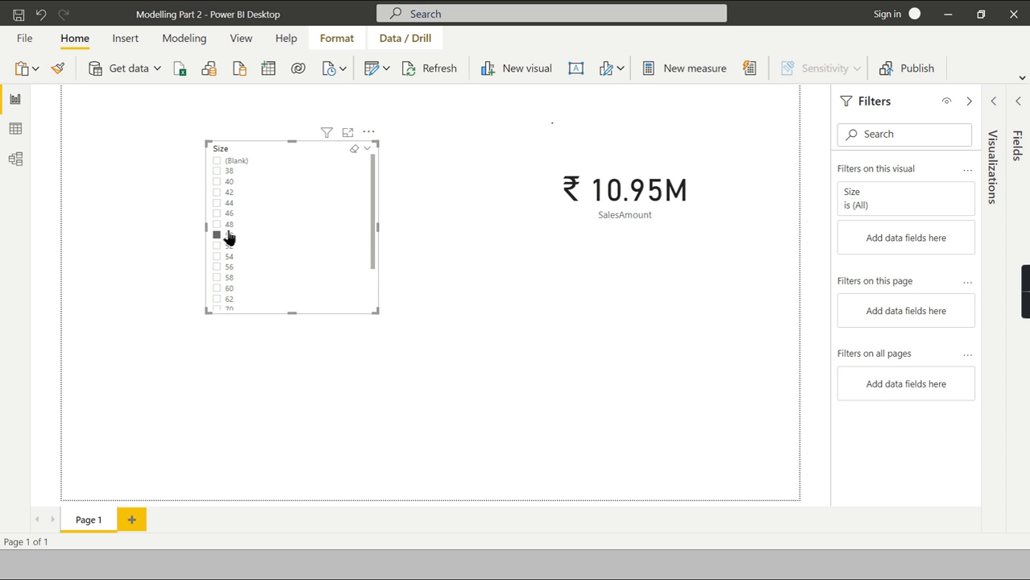
click(225, 267)
click(219, 297)
click(223, 299)
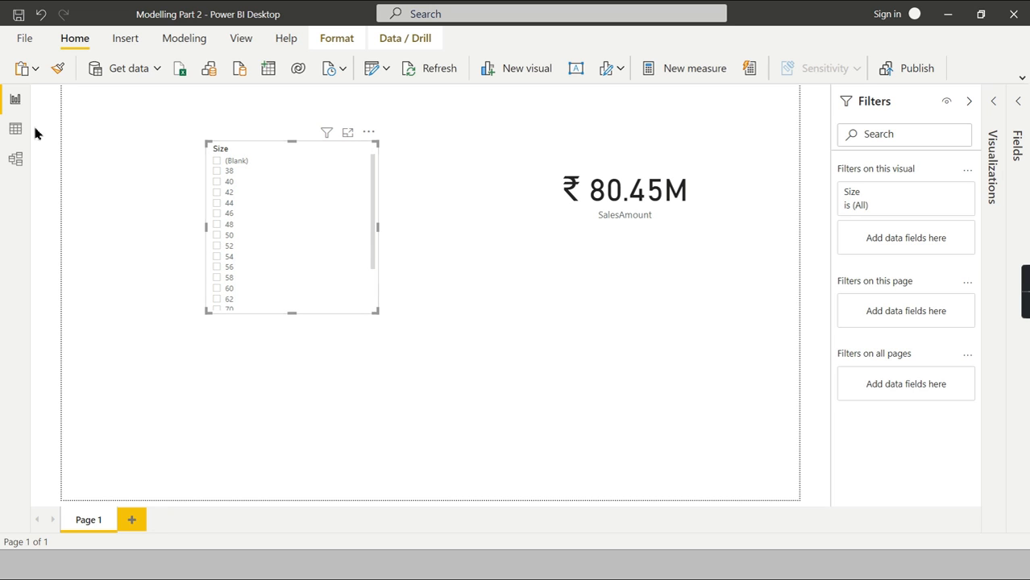
- In the model view, spread the FactResellerSales and DimProduct tables apart and place the DimSalesOrderLine table below, between them
click(16, 158)
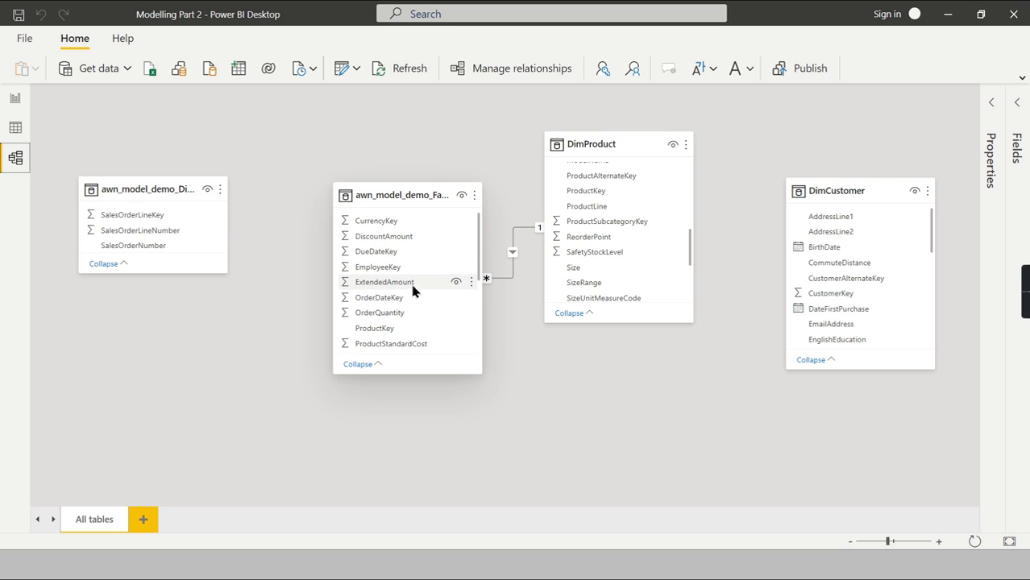
scroll(414, 289, down, 3)
scroll(428, 287, down, 1)
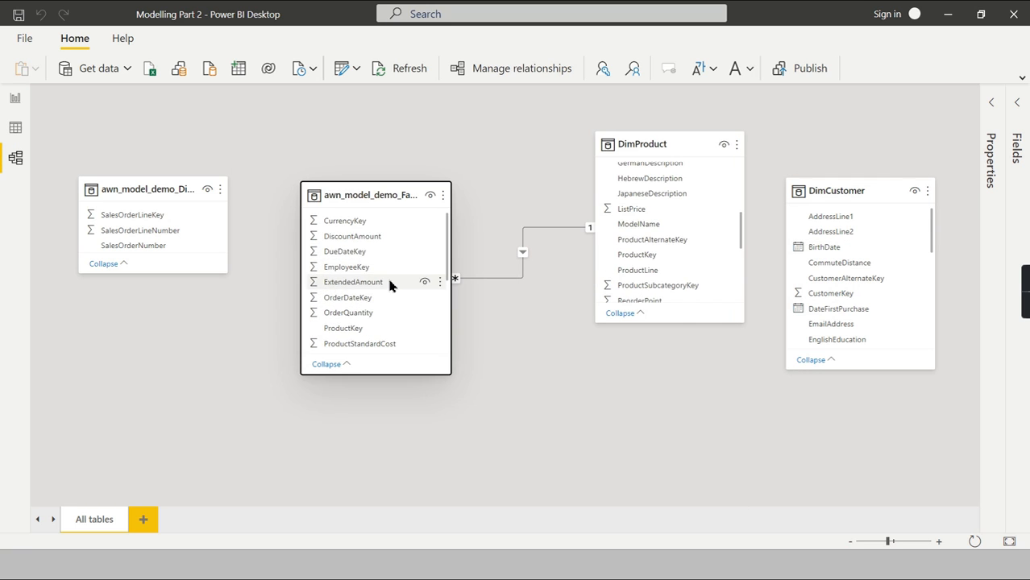
scroll(390, 286, down, 3)
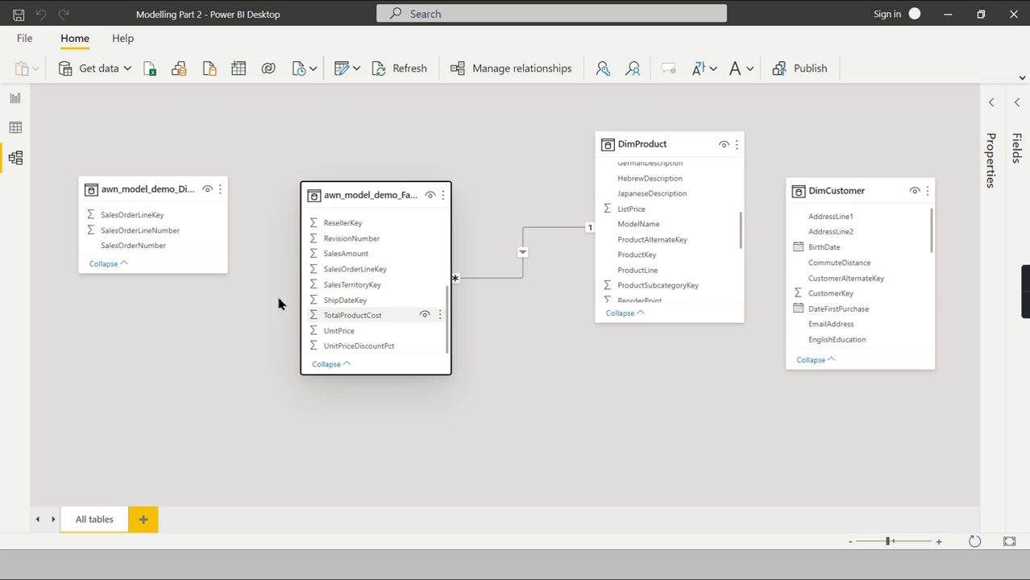
mouse_move(200, 195)
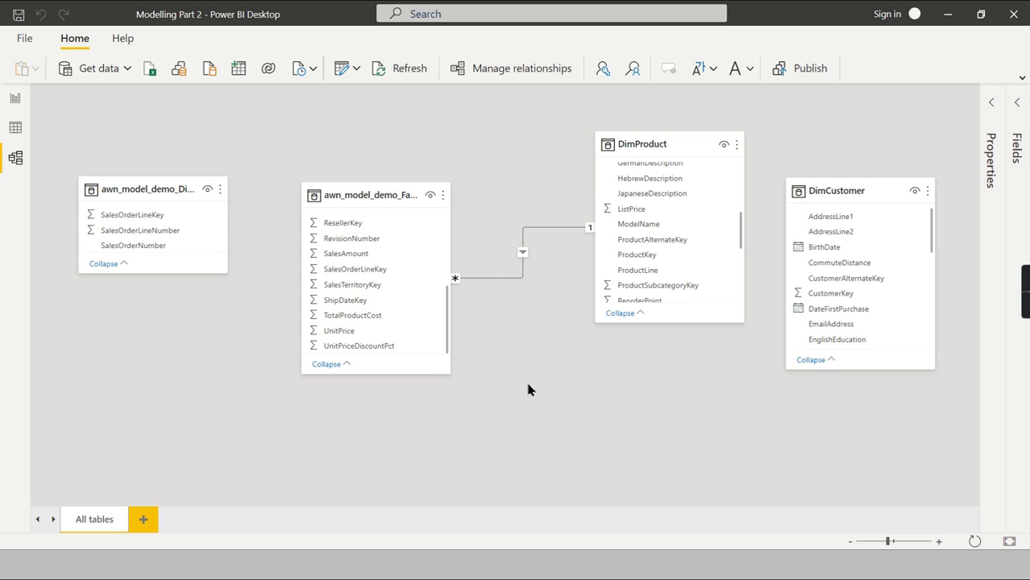
drag(110, 188, 519, 362)
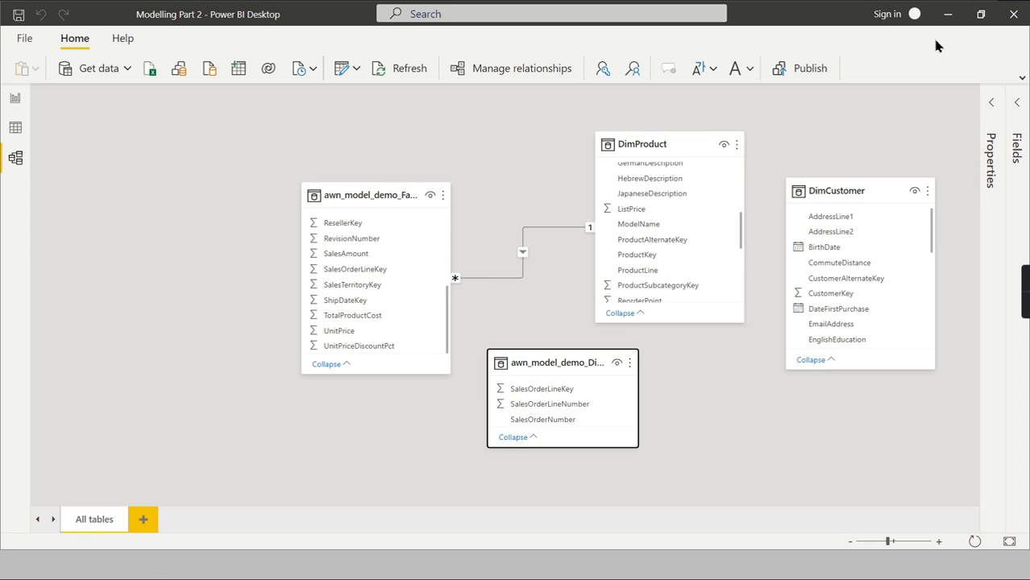
- Switch to SQL Server Management Studio and examine how the FactResellerSales view builds SalesOrderLineKey from SalesOrderNumber and SalesOrderLineNumber
key(alt+Tab)
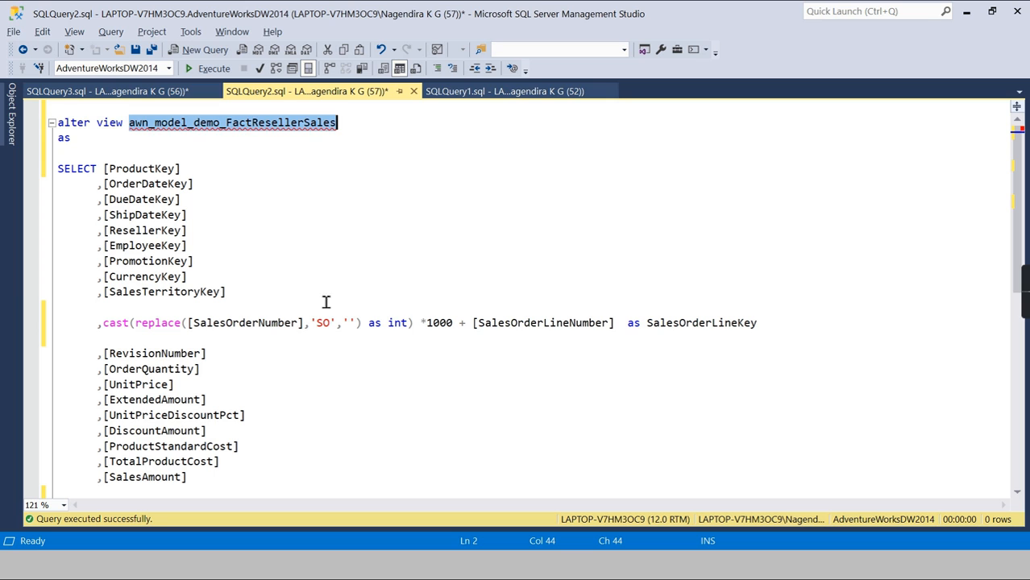
click(318, 263)
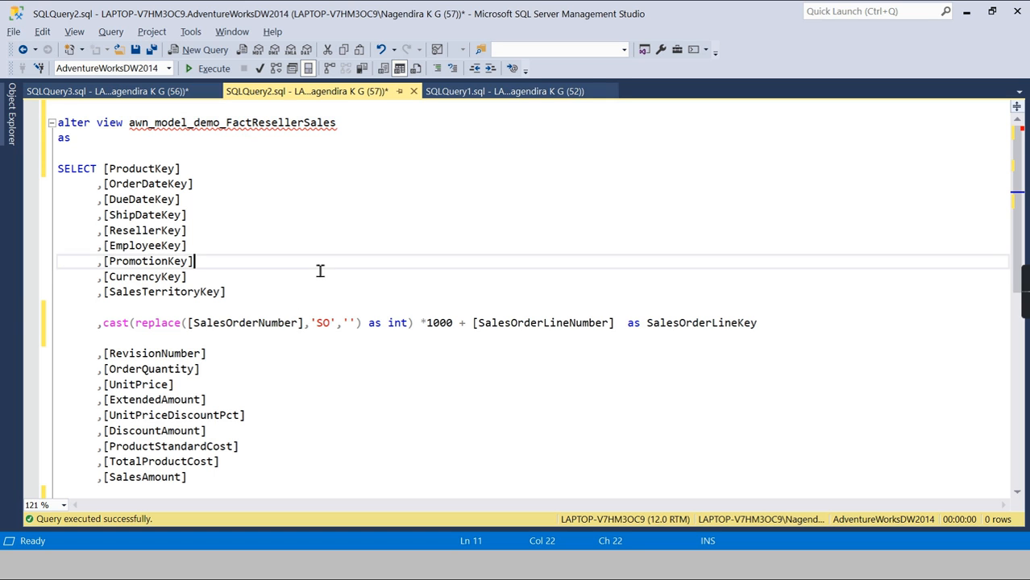
scroll(335, 296, down, 2)
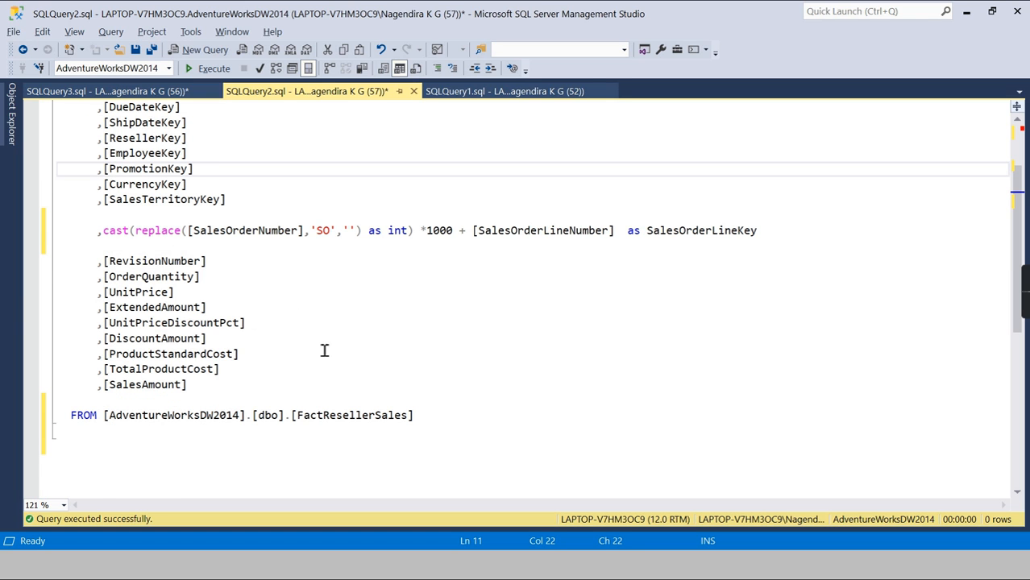
double_click(235, 235)
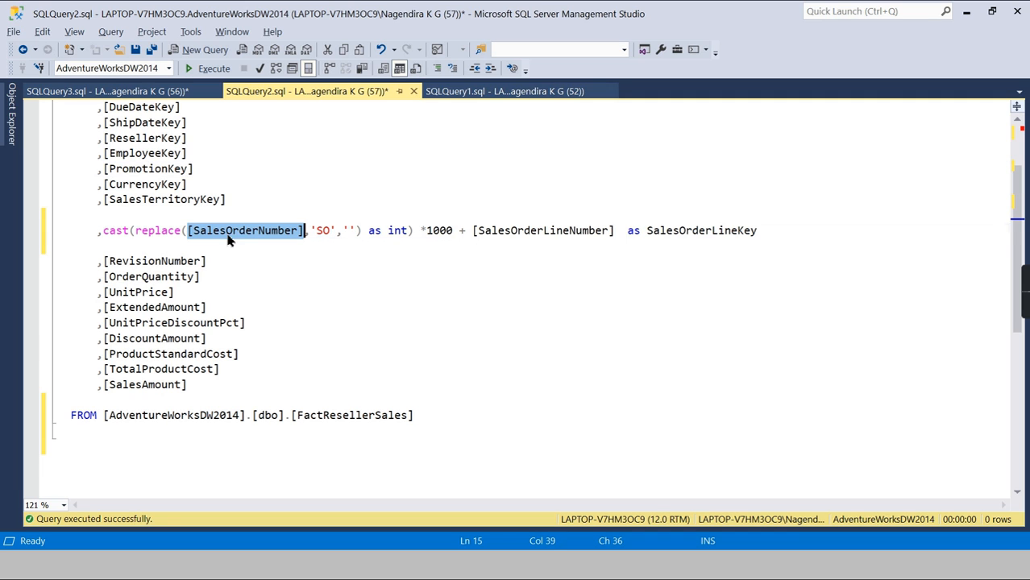
double_click(538, 235)
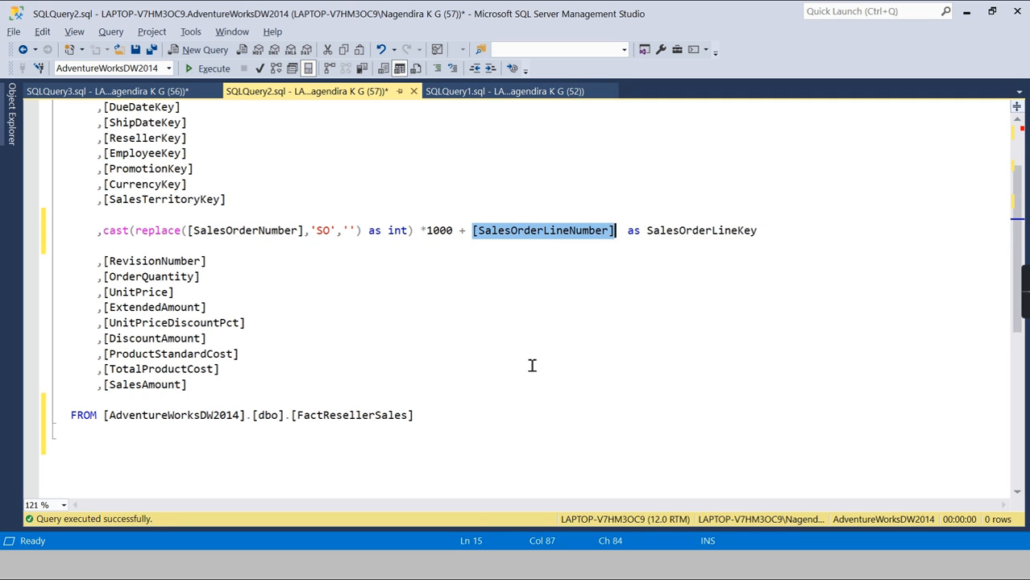
- Copy the FactResellerSales view's SELECT statement and paste it below the view definition in the same query
drag(461, 432, 57, 123)
scroll(562, 324, down, 4)
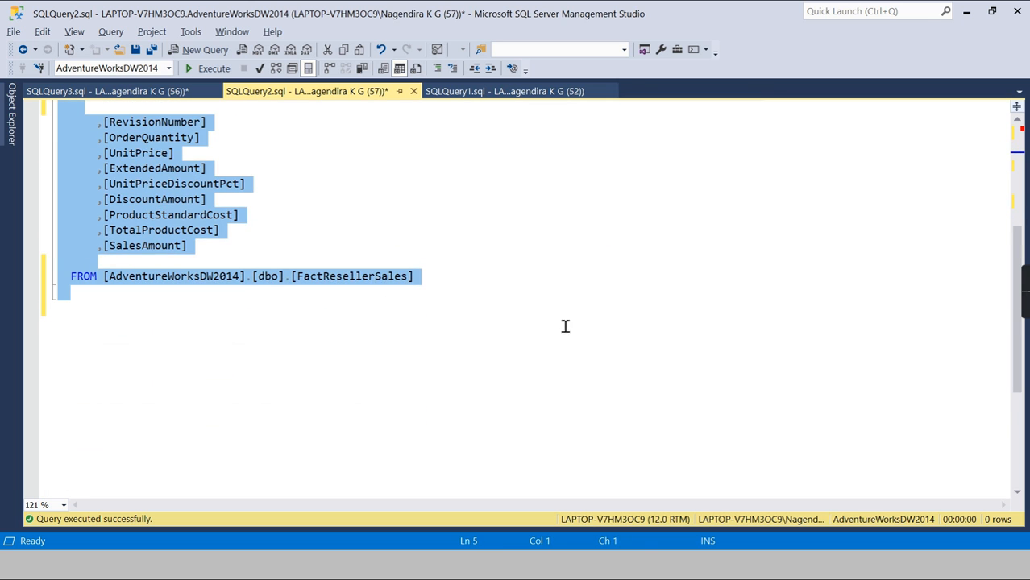
click(579, 307)
scroll(579, 307, up, 4)
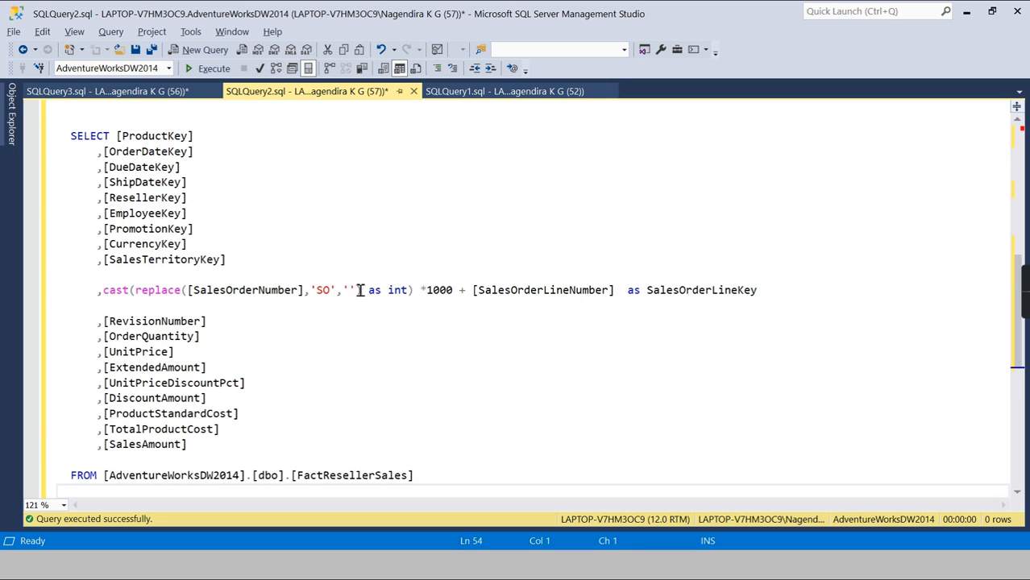
- Add the [SalesOrderNumber] column above the SalesOrderLineKey expression in the copied SELECT statement
click(287, 291)
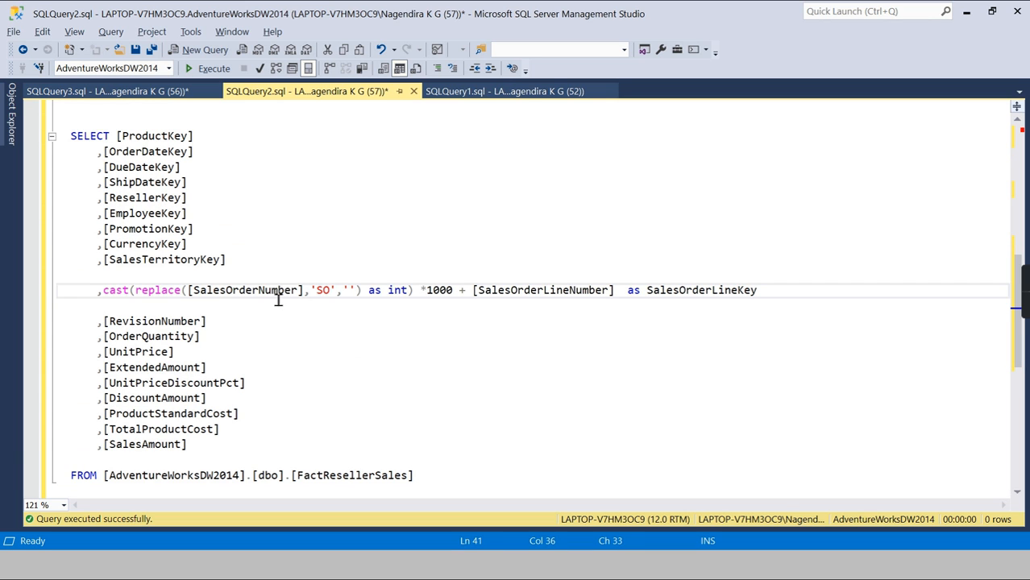
double_click(282, 295)
key(ctrl+c)
click(183, 274)
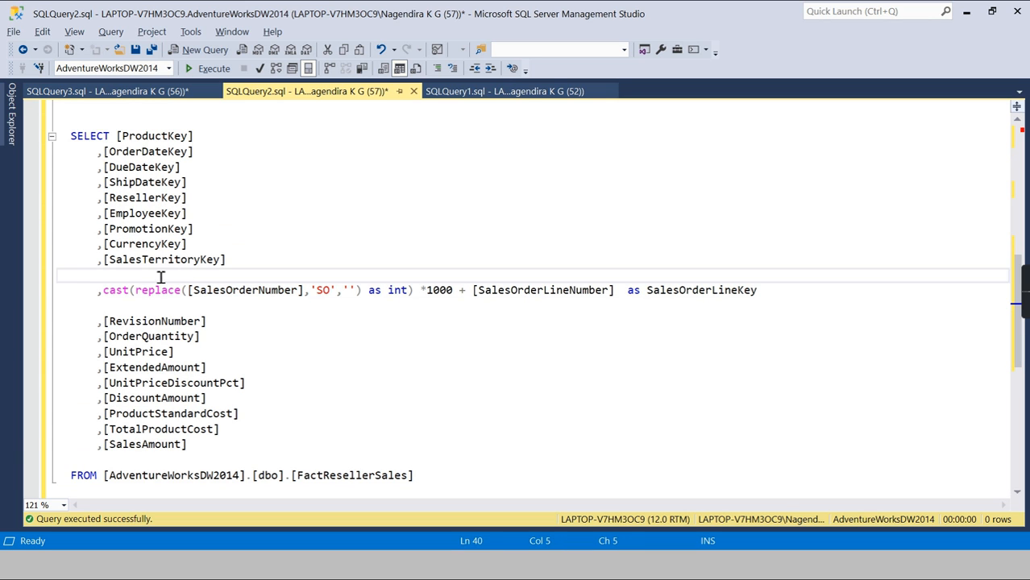
key(ctrl+v)
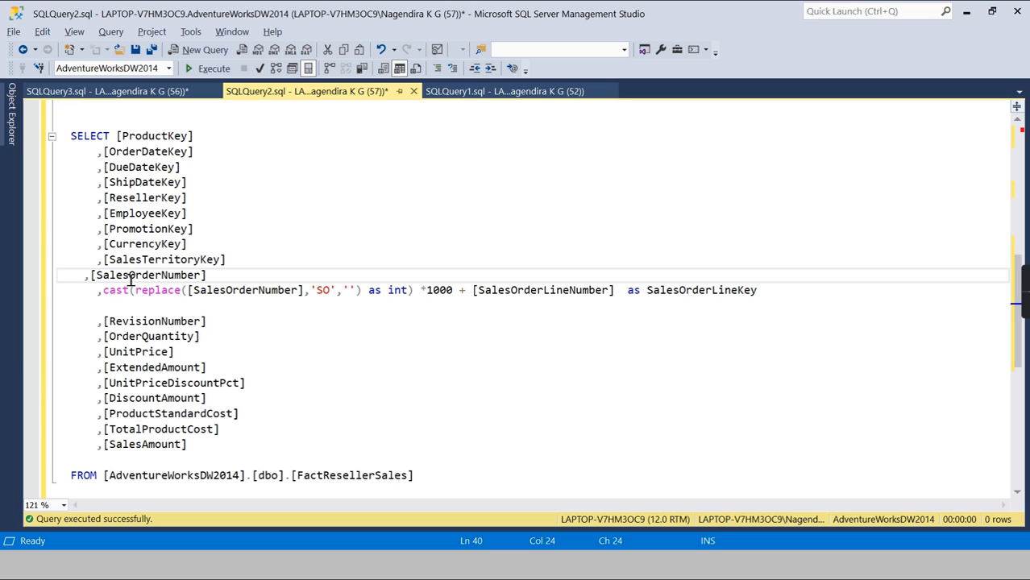
- Add the [SalesOrderLineNumber] column on its own line after [SalesOrderNumber] in the copied SELECT statement
double_click(555, 291)
click(257, 274)
key(Return)
text(,)
text([SalesOrderLineNumber])
- Run only the copied SELECT statement and inspect the SalesOrderLineNumber values of the first result rows
click(80, 122)
scroll(278, 331, down, 4)
shift+click(453, 337)
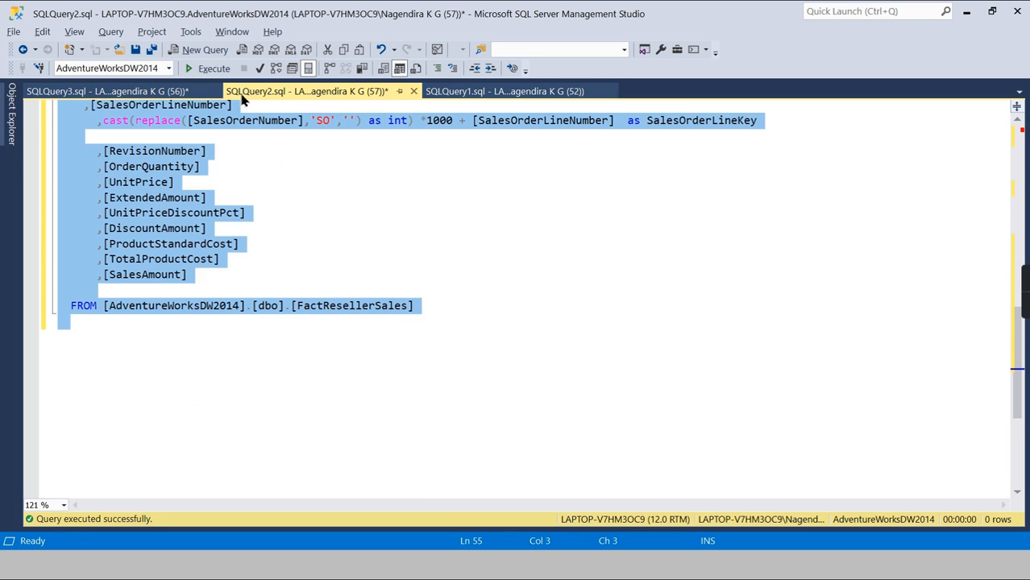
click(212, 70)
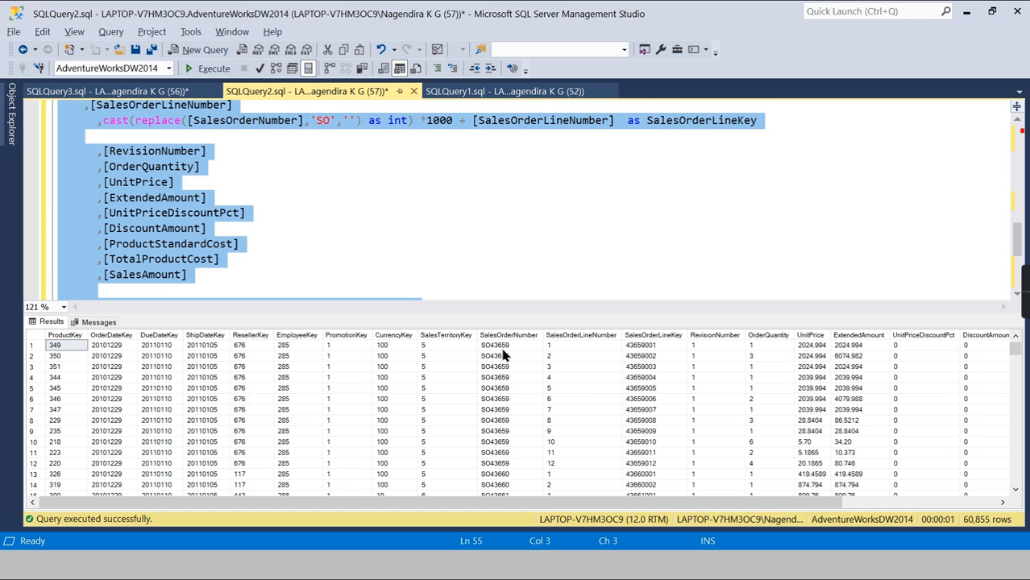
drag(557, 345, 571, 425)
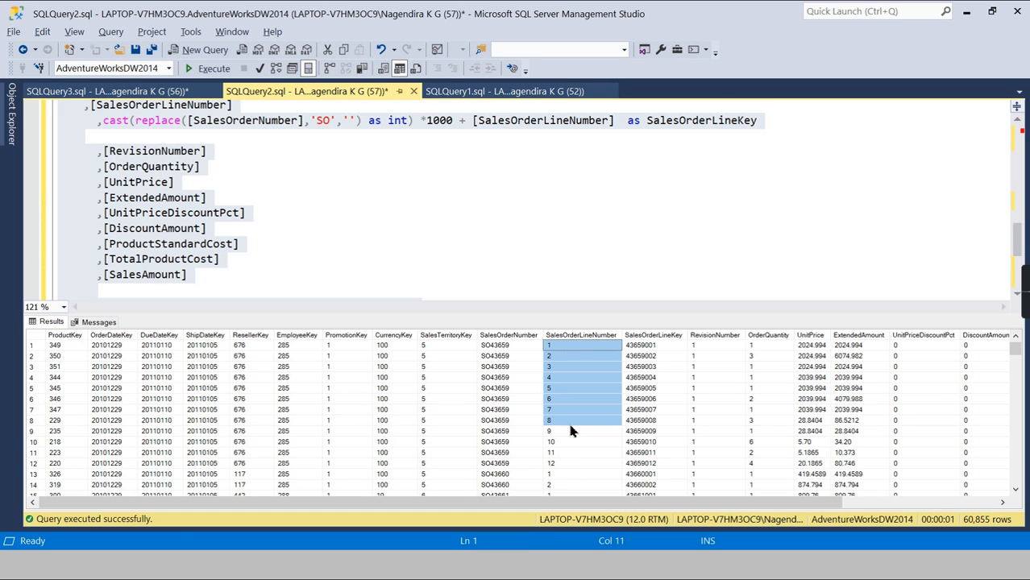
drag(568, 352, 566, 353)
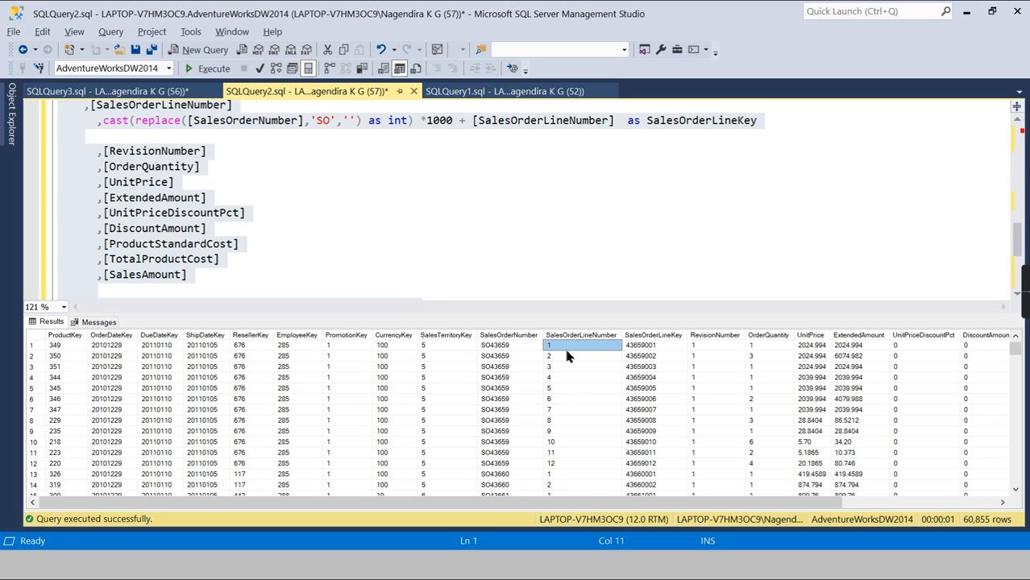
- Examine how the SalesOrderLineNumber values correspond to the SalesOrderLineKey values in the first result rows
click(567, 357)
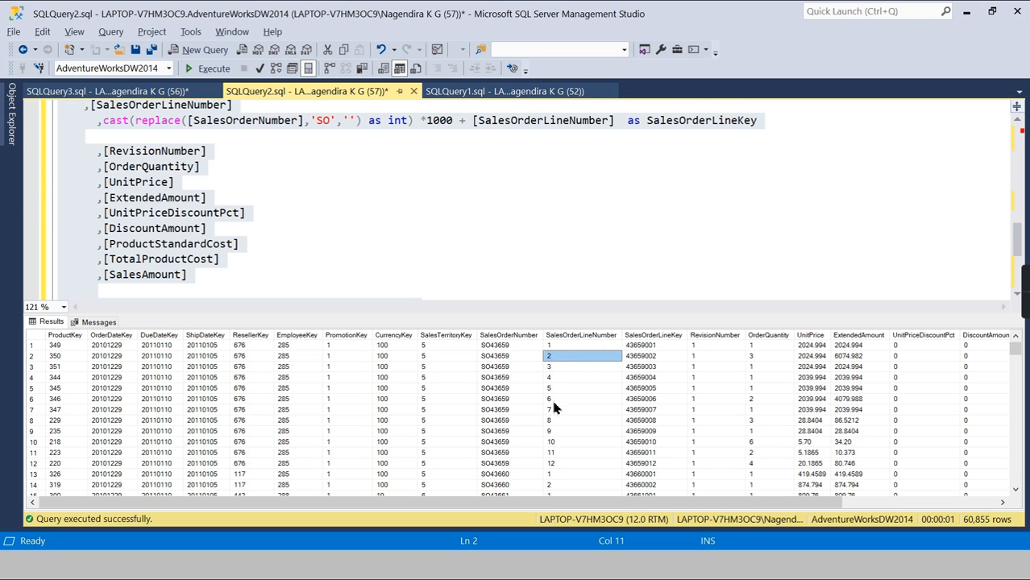
click(554, 378)
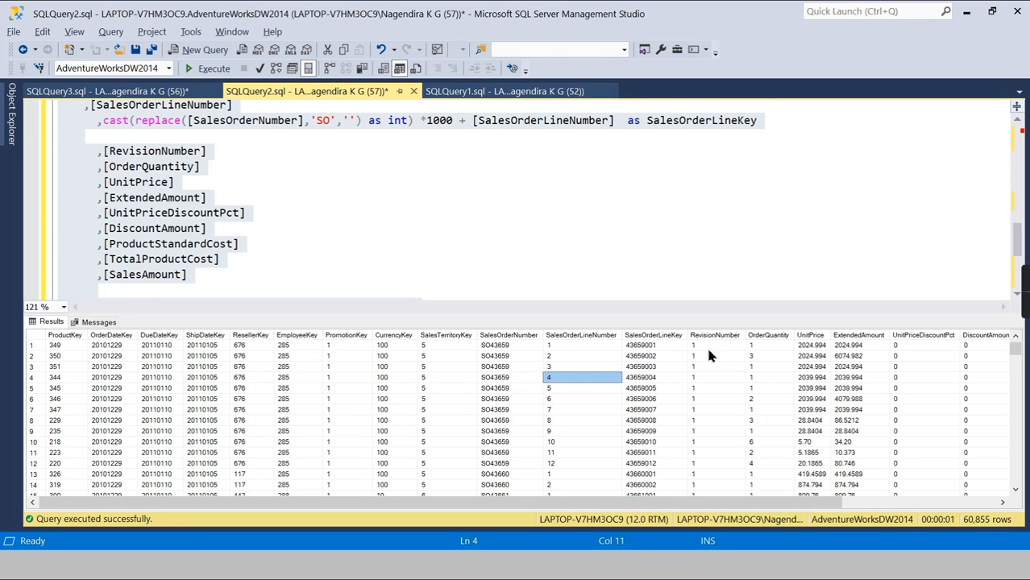
click(522, 180)
scroll(534, 202, down, 4)
scroll(536, 209, up, 2)
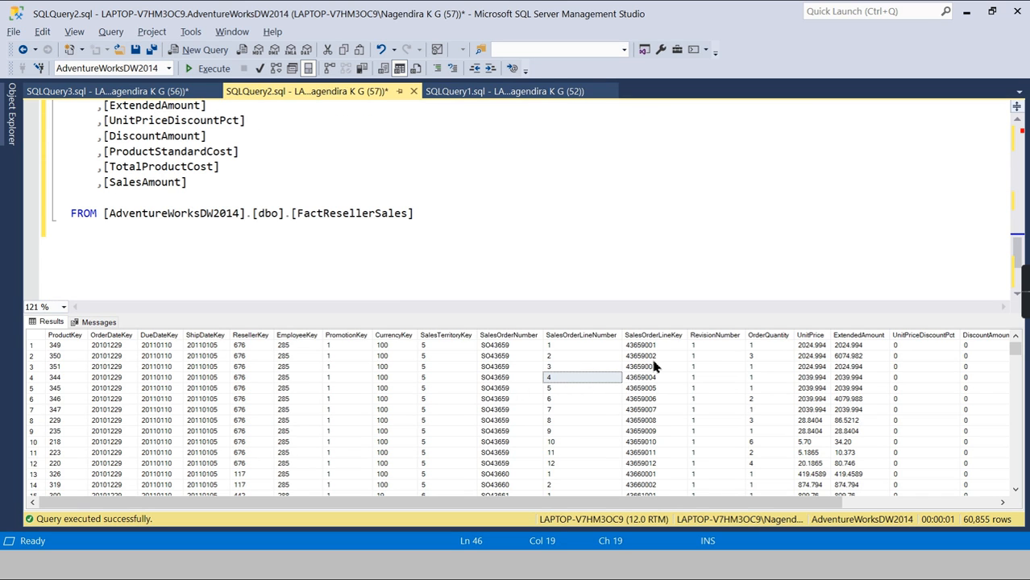
drag(651, 348, 659, 442)
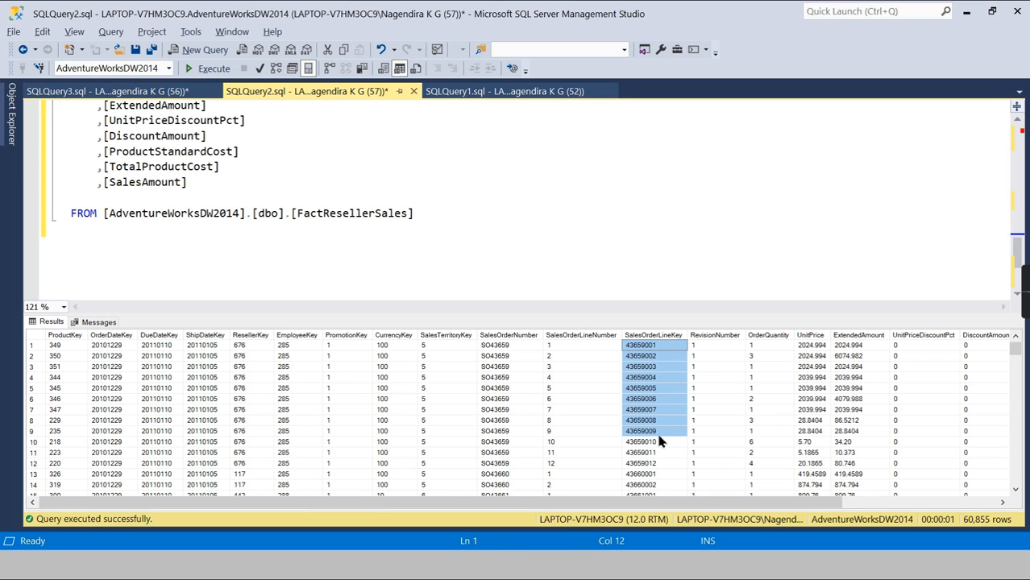
- Inspect the combination of SalesOrderNumber and SalesOrderLineNumber for individual rows of the query results
click(520, 357)
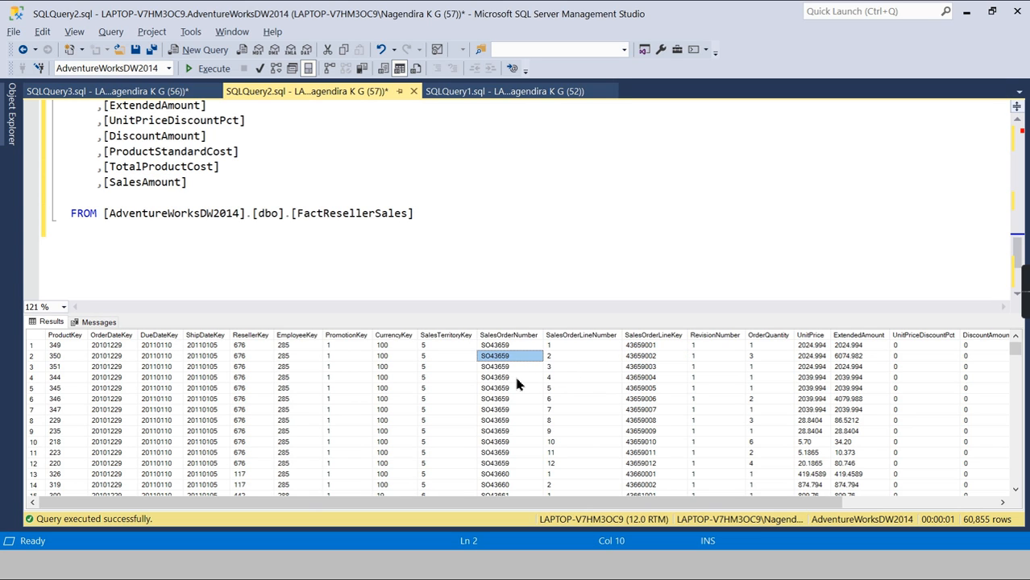
drag(510, 368, 578, 369)
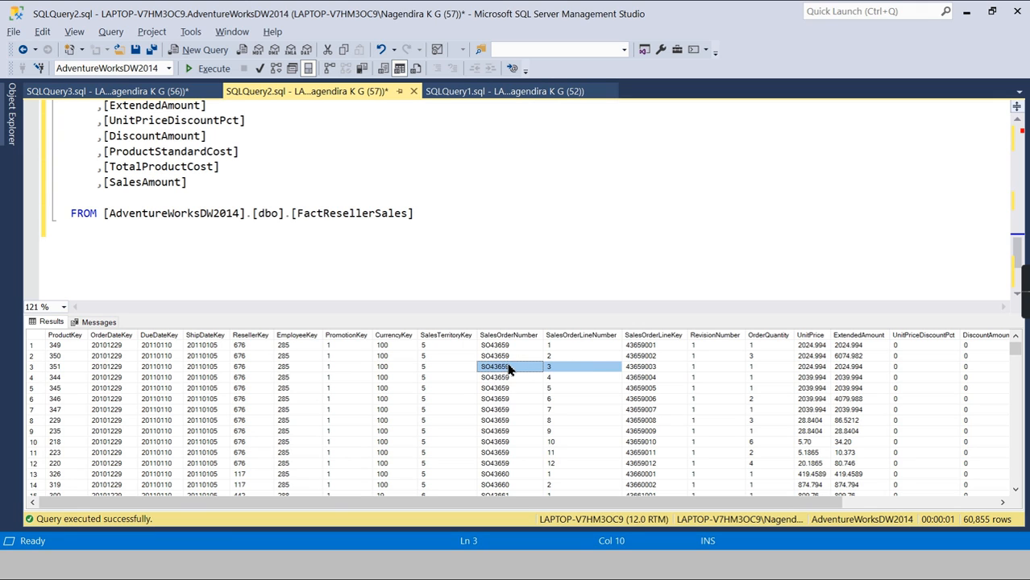
drag(502, 349, 564, 349)
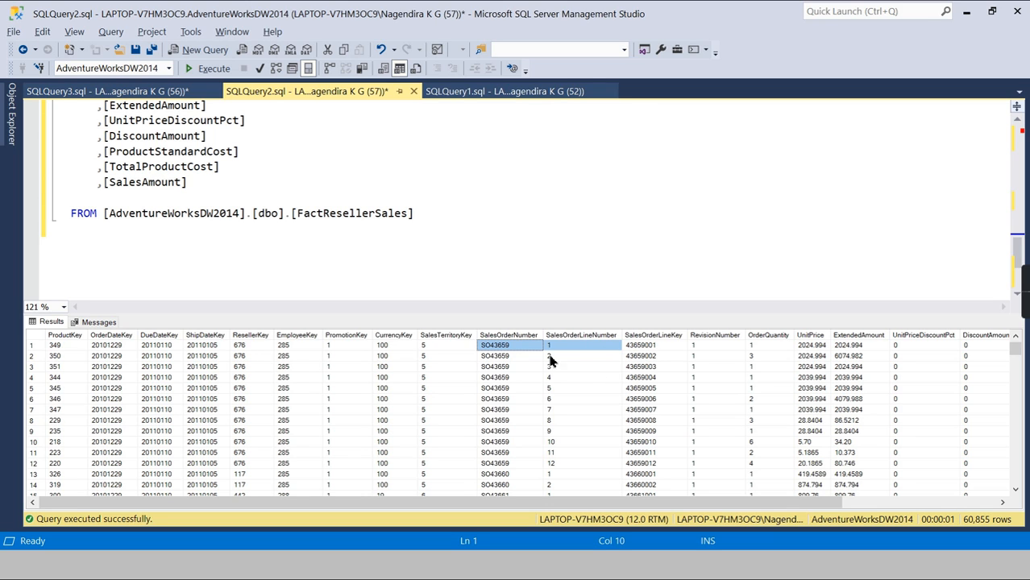
click(302, 262)
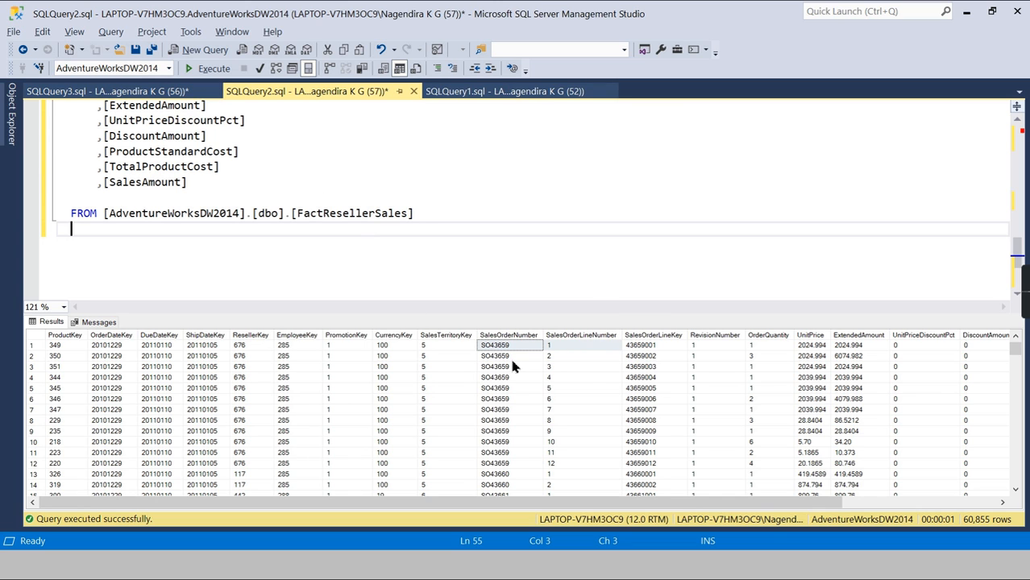
drag(506, 369, 560, 364)
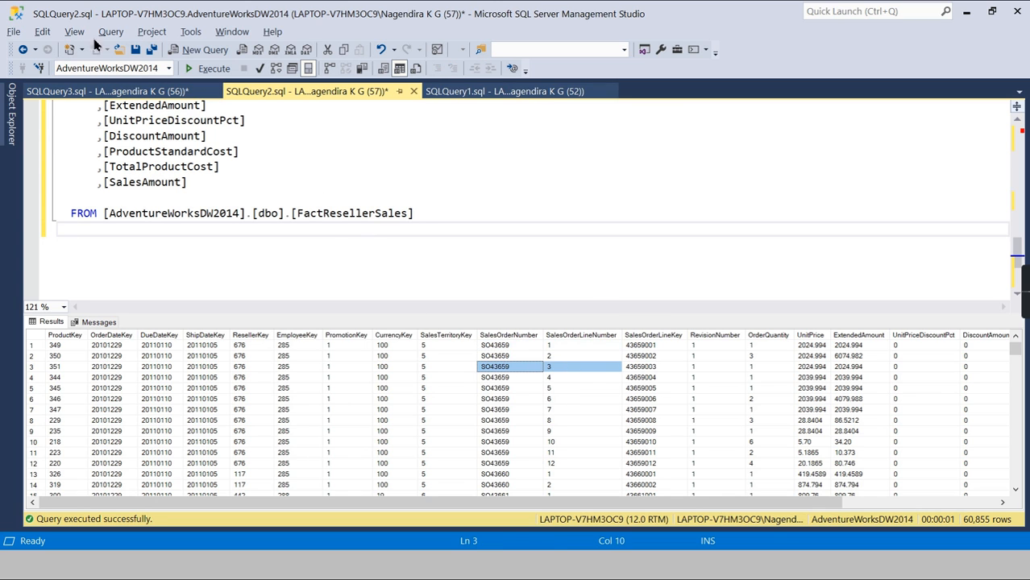
- Compare the SalesOrderLineKey expression in the awn_model_demo_DimSalesOrderLine view definition with the FactResellerSales query results
click(115, 95)
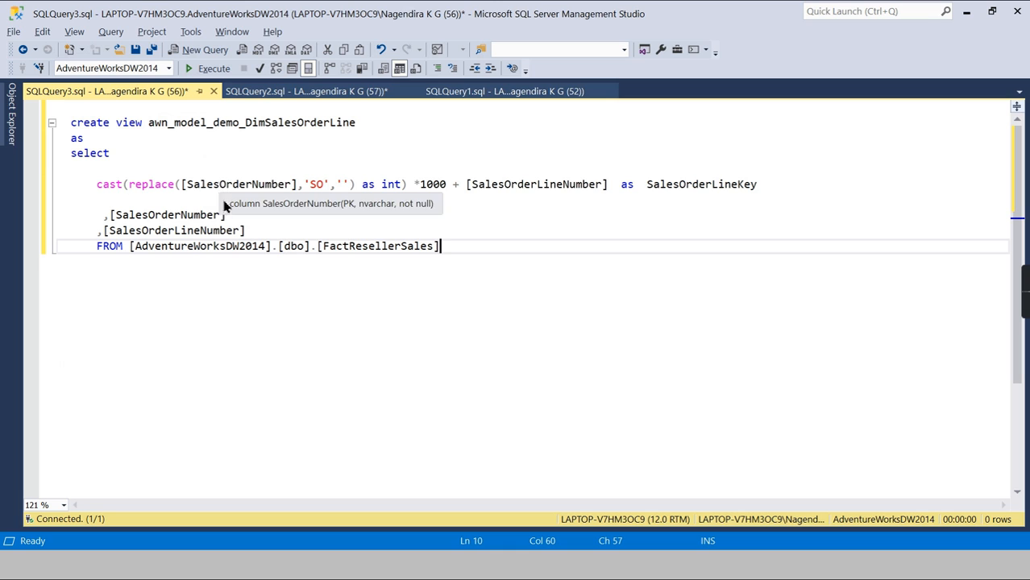
drag(610, 184, 97, 196)
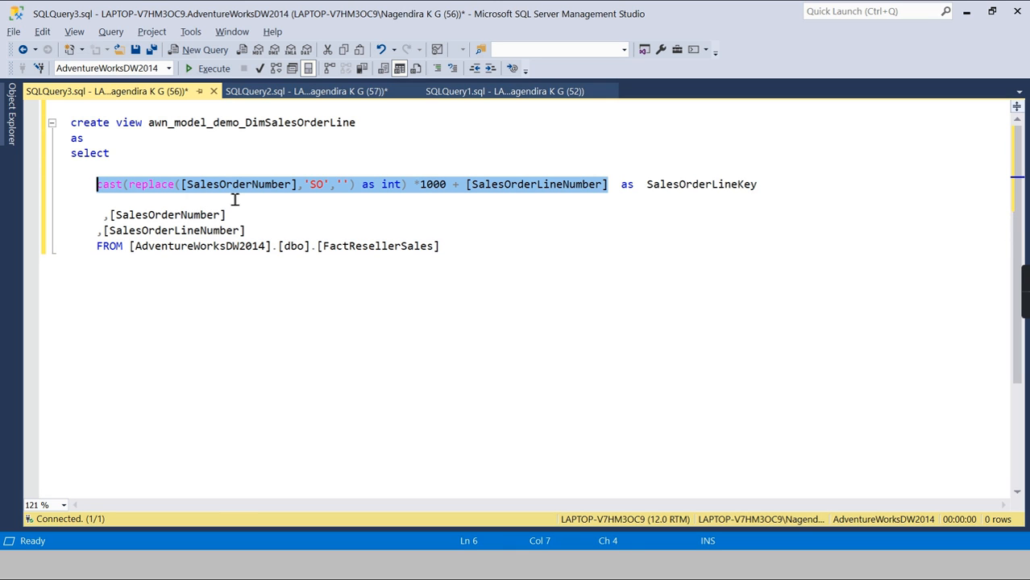
click(326, 95)
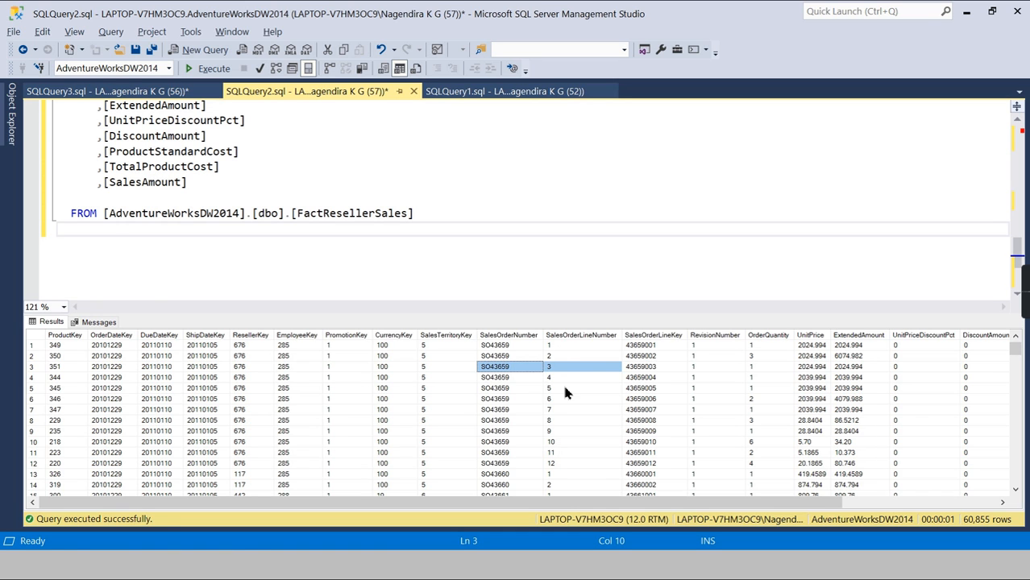
click(105, 91)
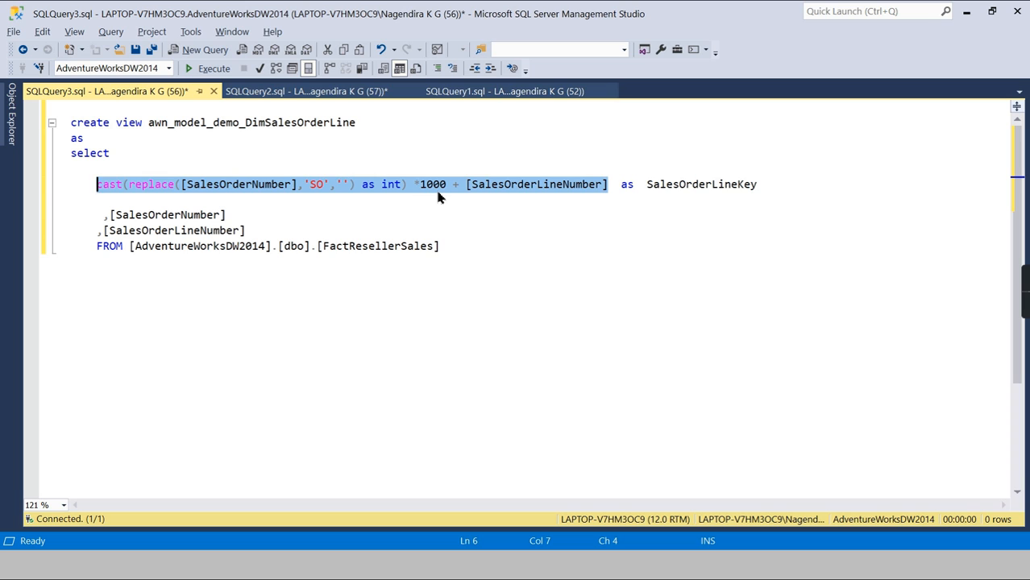
- Run only the SELECT statement of the awn_model_demo_DimSalesOrderLine view definition
click(564, 207)
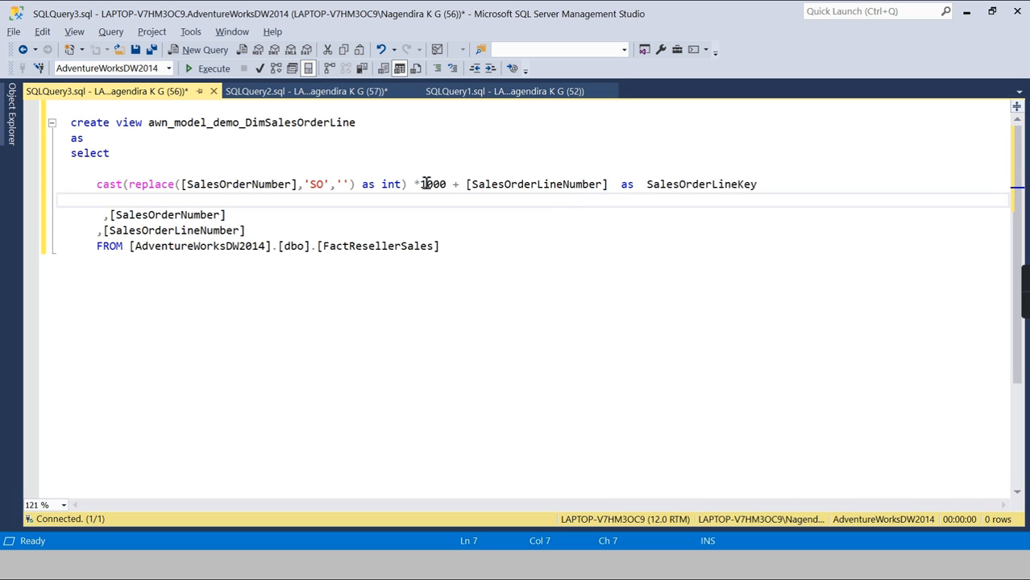
drag(84, 140, 485, 258)
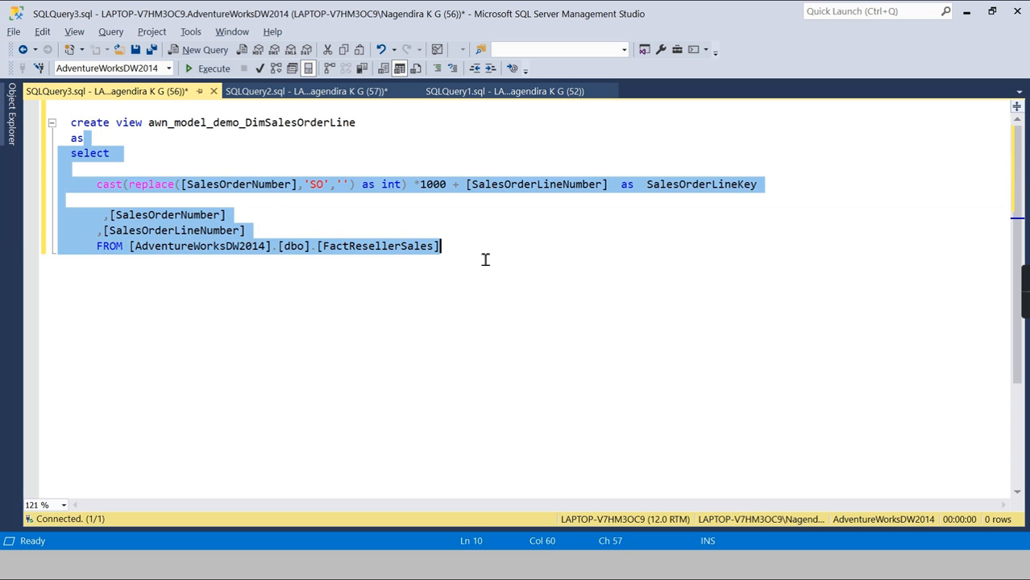
click(193, 69)
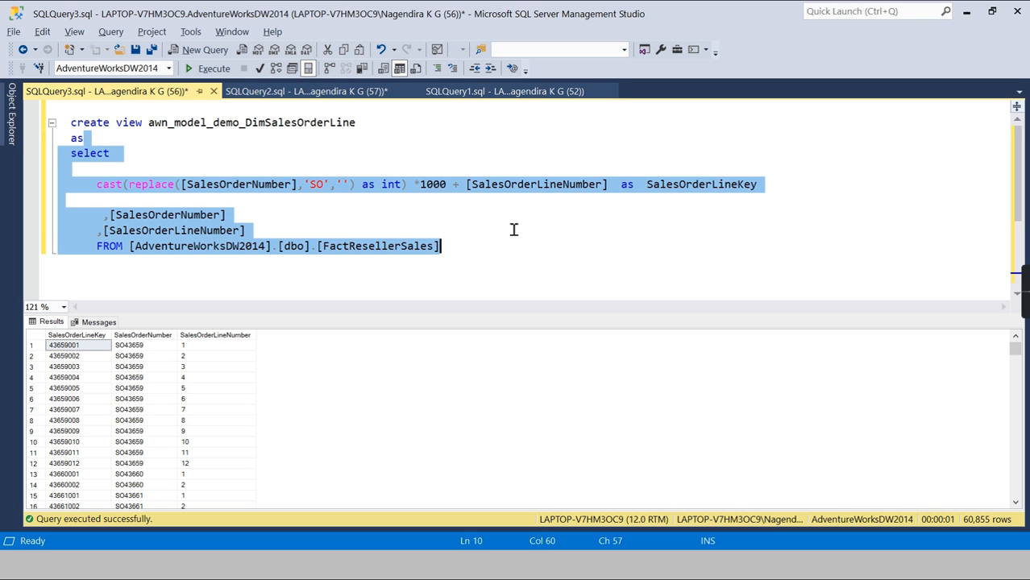
- Hide the results of the FactResellerSales query and delete the copied SELECT statement below its view definition
click(322, 94)
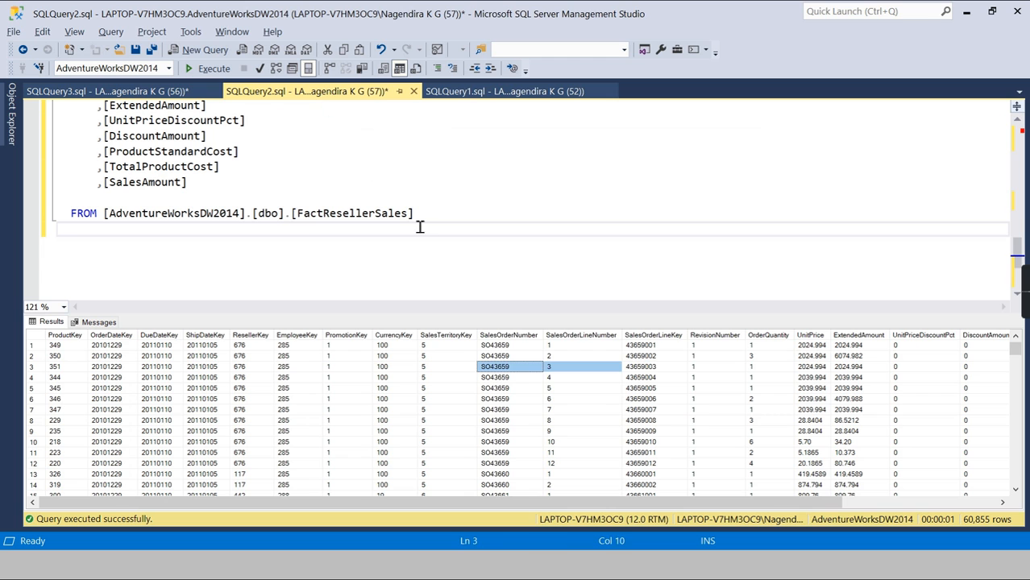
scroll(468, 224, up, 4)
key(ctrl+r)
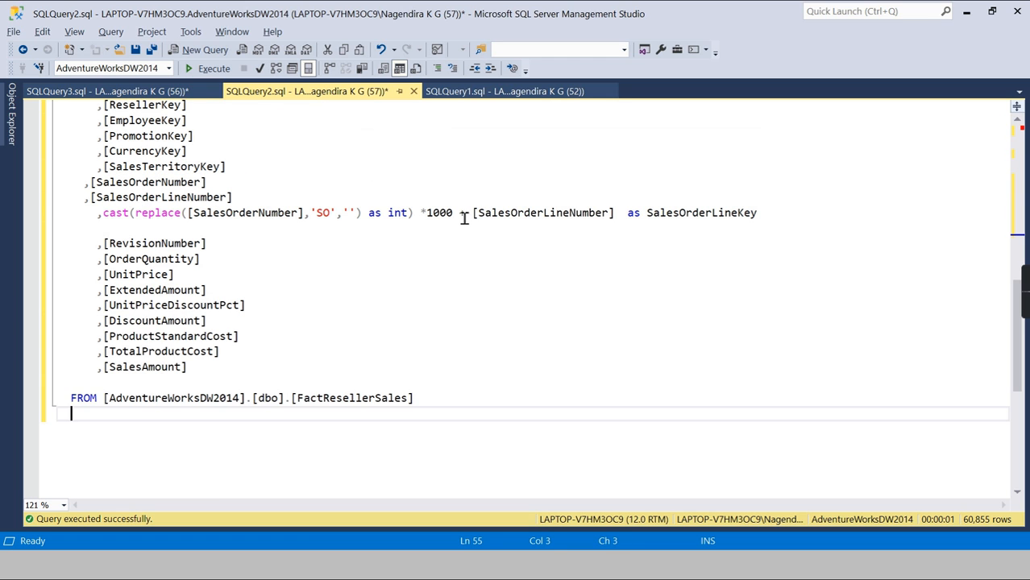
scroll(336, 236, up, 3)
drag(78, 321, 284, 333)
drag(195, 176, 572, 534)
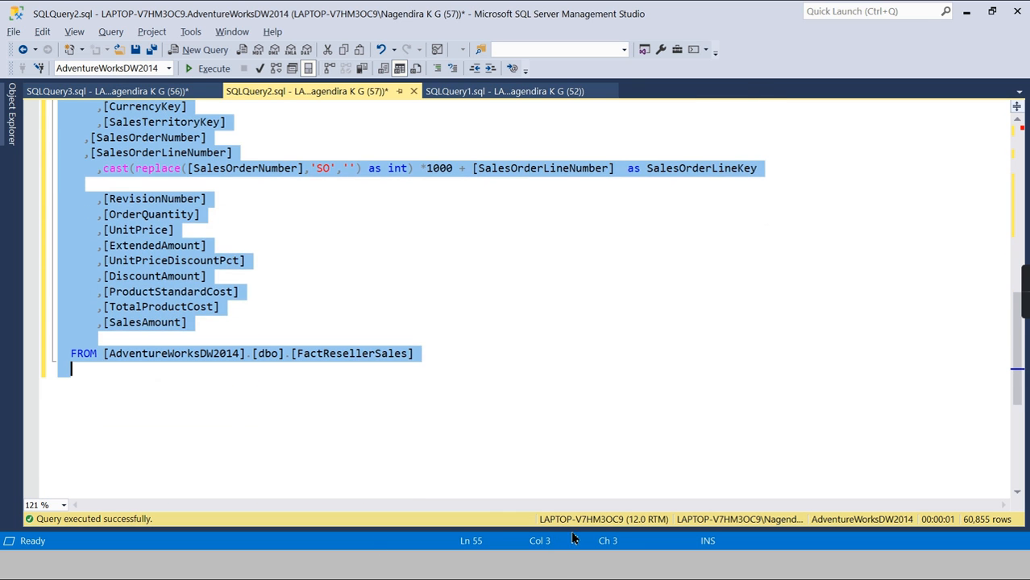
key(Delete)
scroll(398, 370, up, 10)
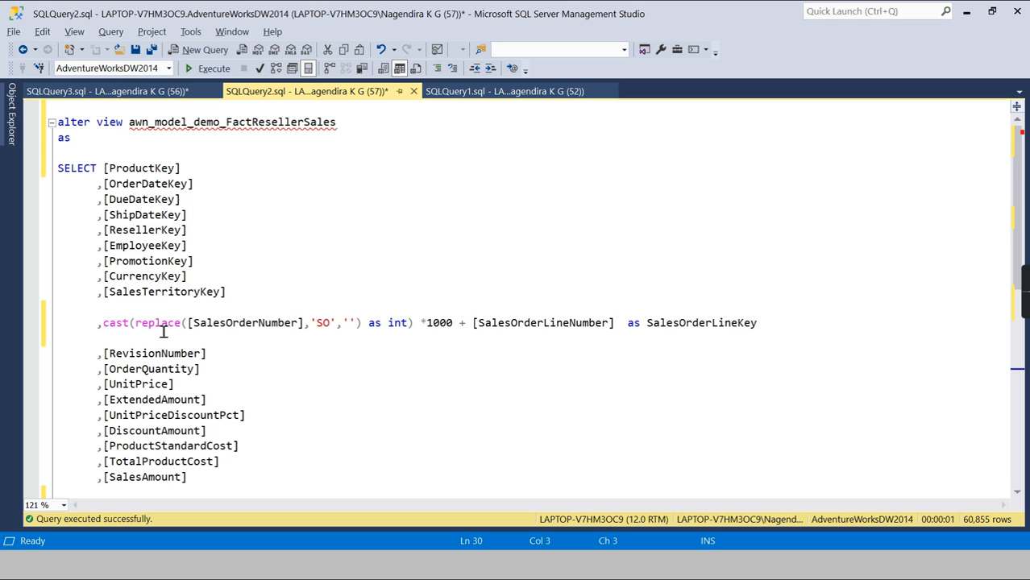
- Review the SalesOrderLineKey expression in the awn_model_demo_FactResellerSales view, and return to the awn_model_demo_DimSalesOrderLine query
drag(91, 323, 788, 329)
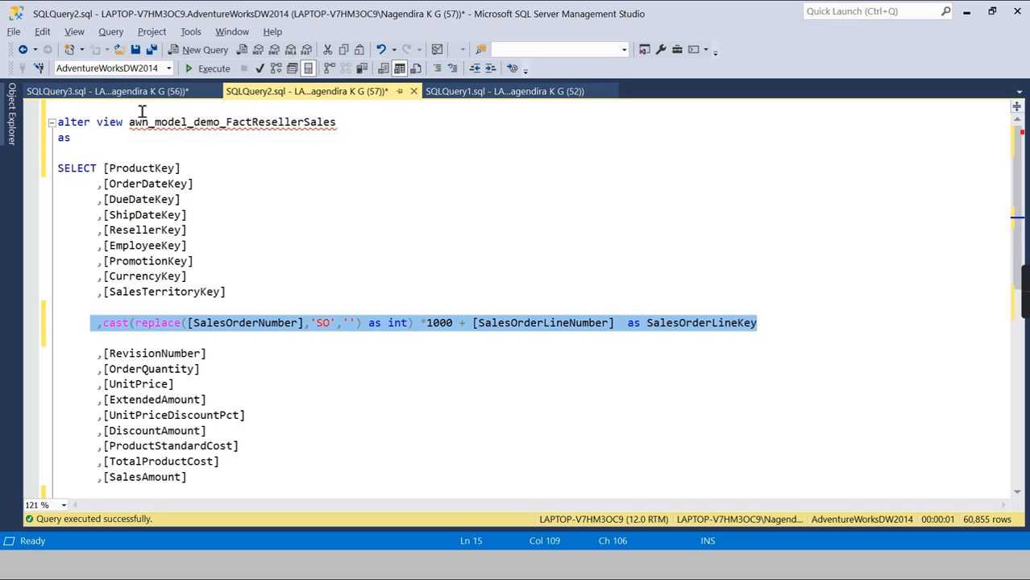
click(346, 125)
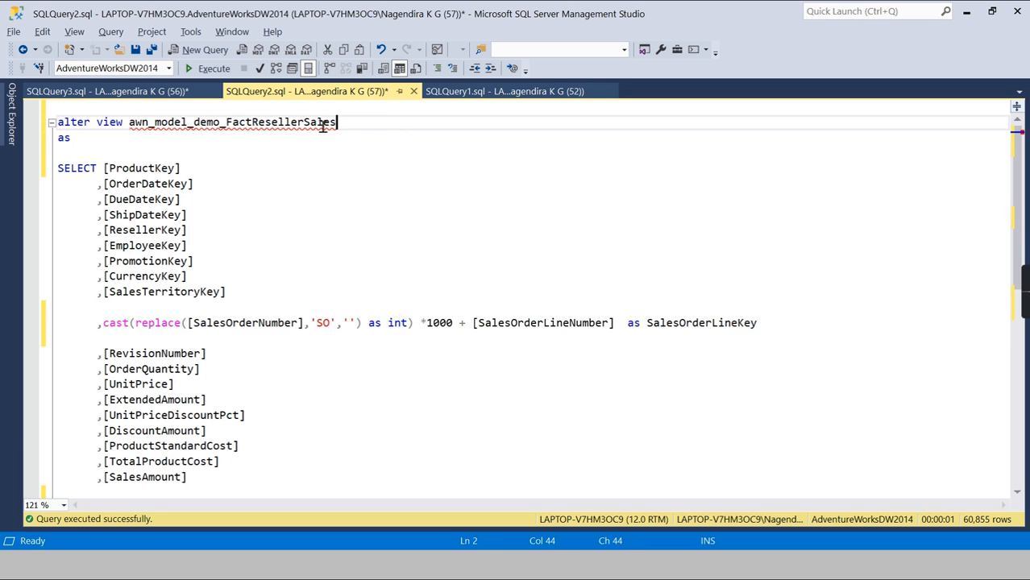
click(159, 92)
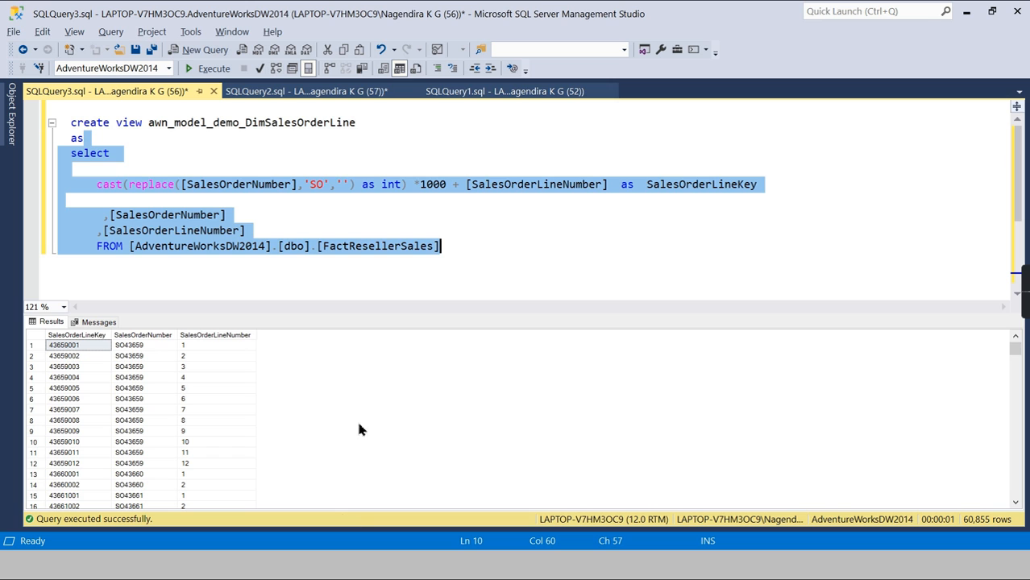
- In Power BI Desktop's model diagram, rearrange the FactResellerSales and DimSalesOrderLine tables and relate them on SalesOrderLineKey
key(alt+Tab)
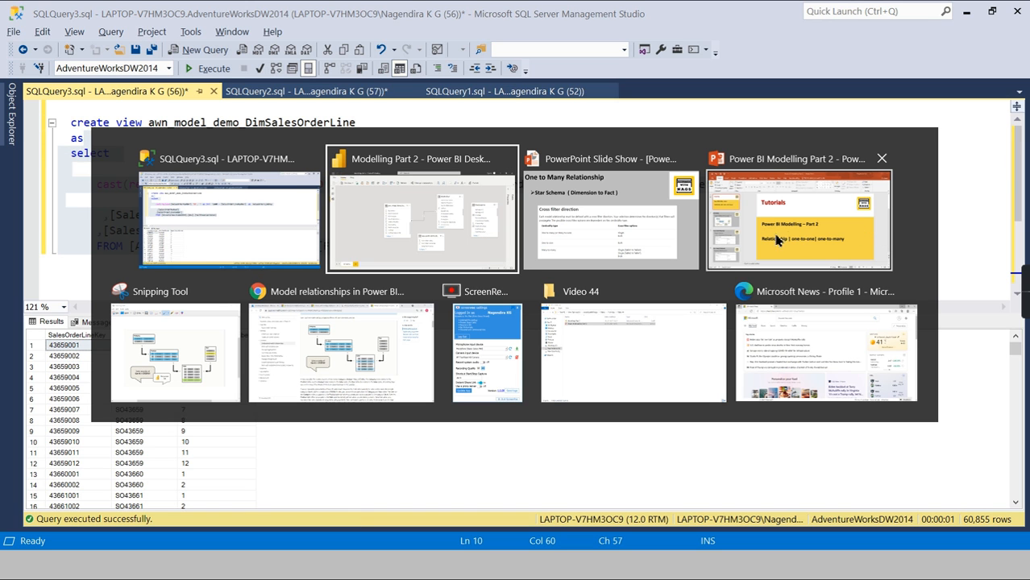
click(474, 208)
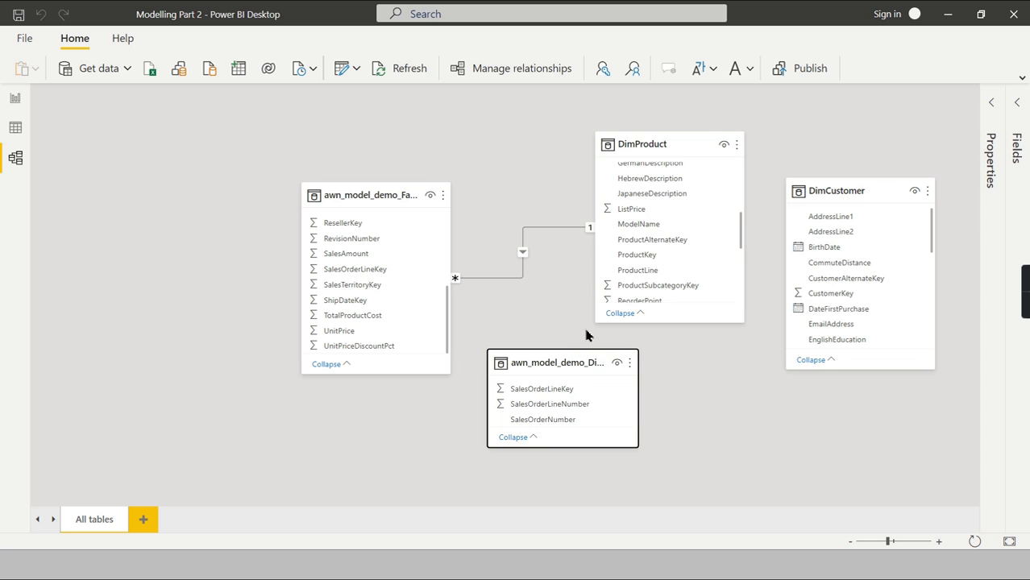
drag(383, 200, 274, 154)
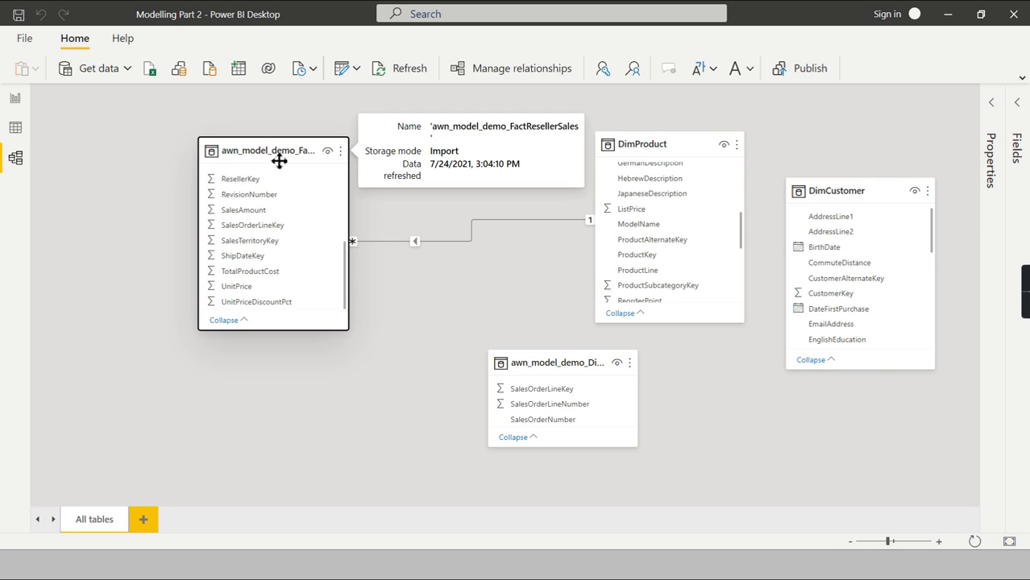
drag(538, 364, 412, 356)
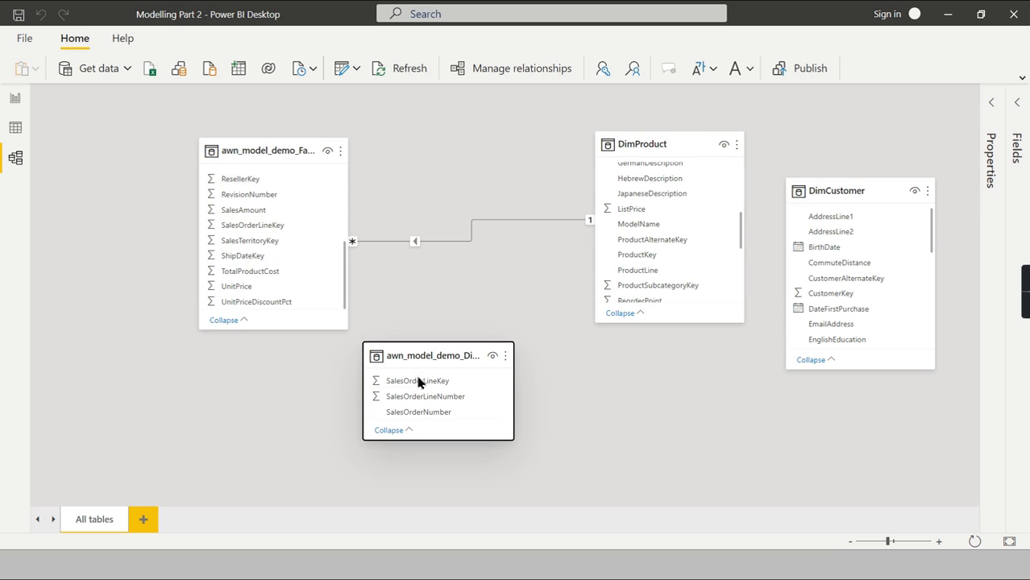
drag(249, 229, 482, 322)
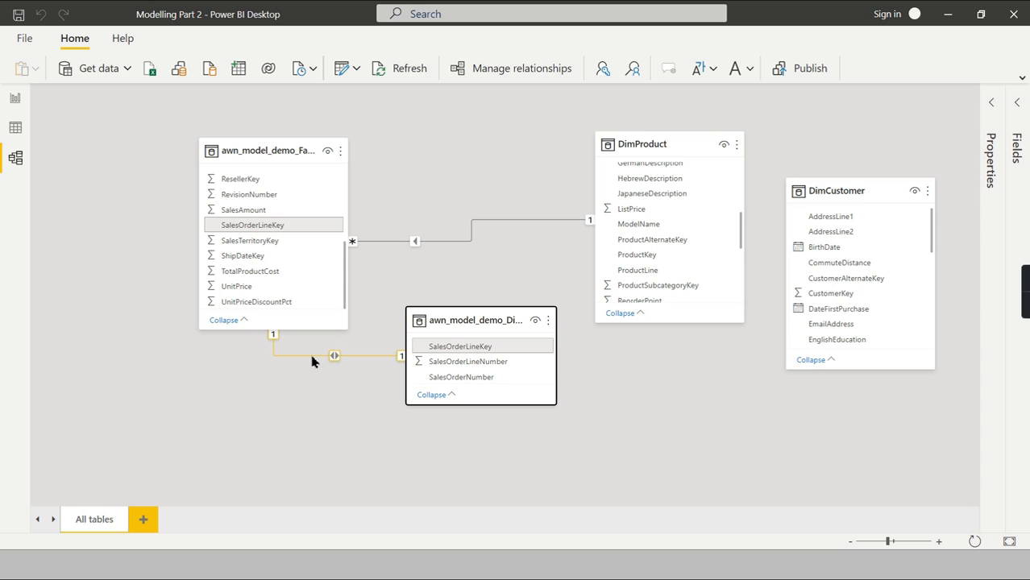
- Try the Single cross filter direction on the one-to-one SalesOrderLineKey relationship, set it back to Both and confirm
double_click(314, 361)
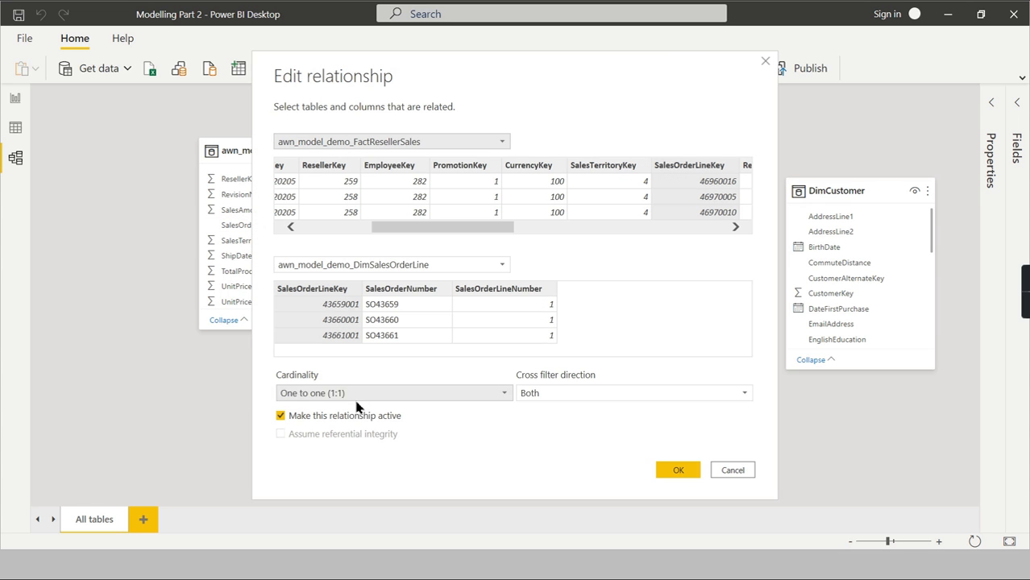
click(568, 394)
click(566, 412)
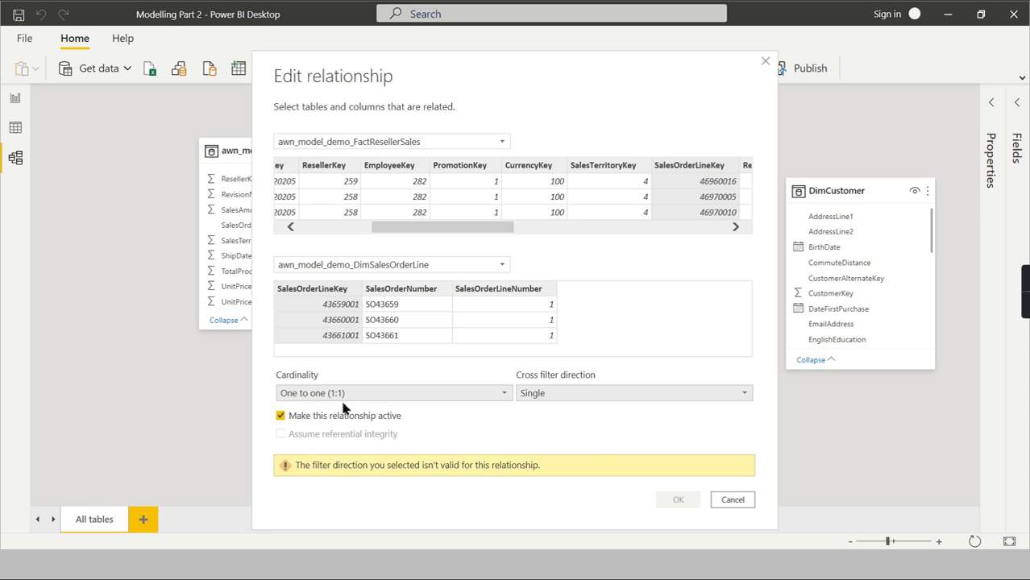
click(581, 393)
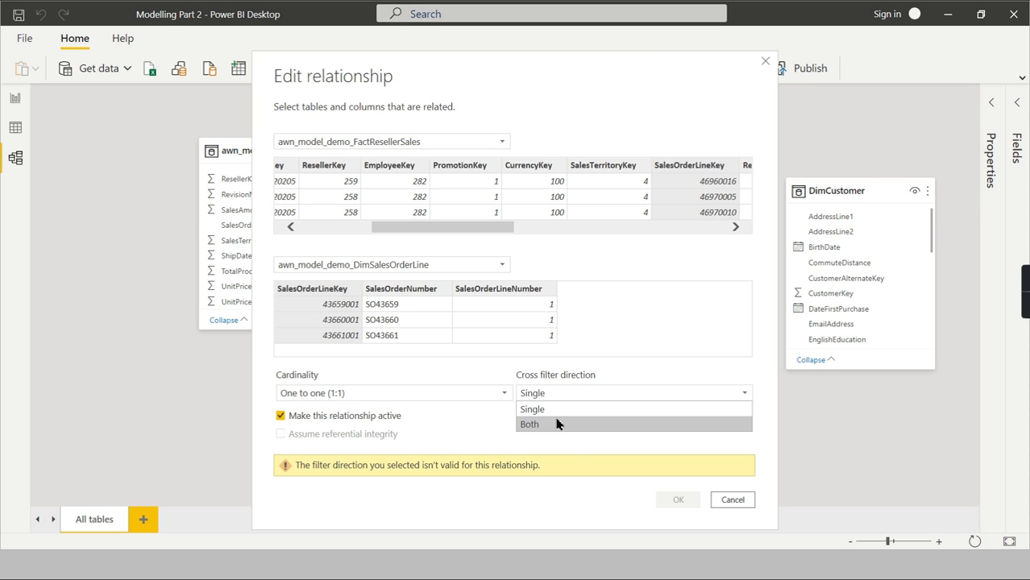
click(558, 425)
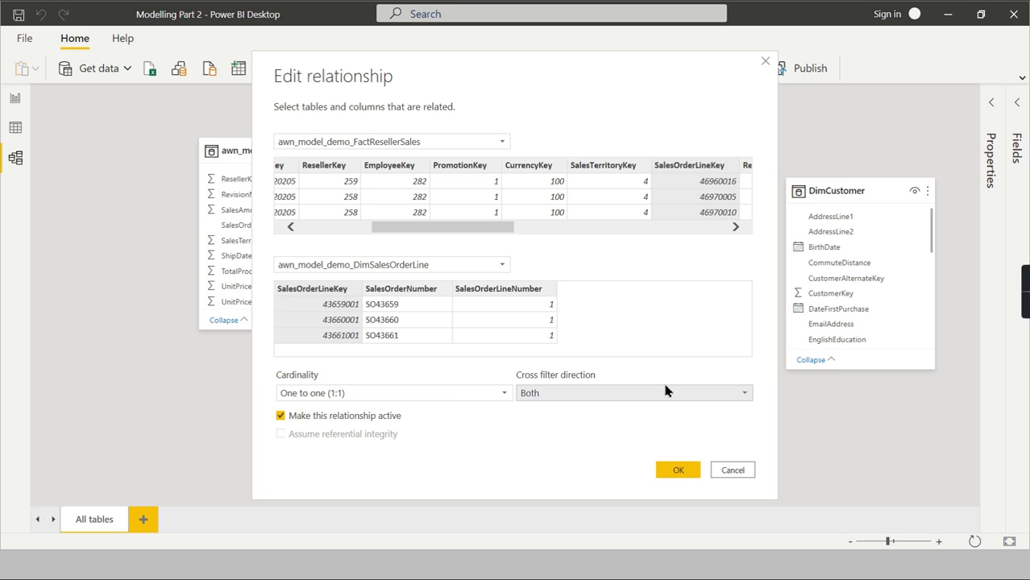
click(678, 470)
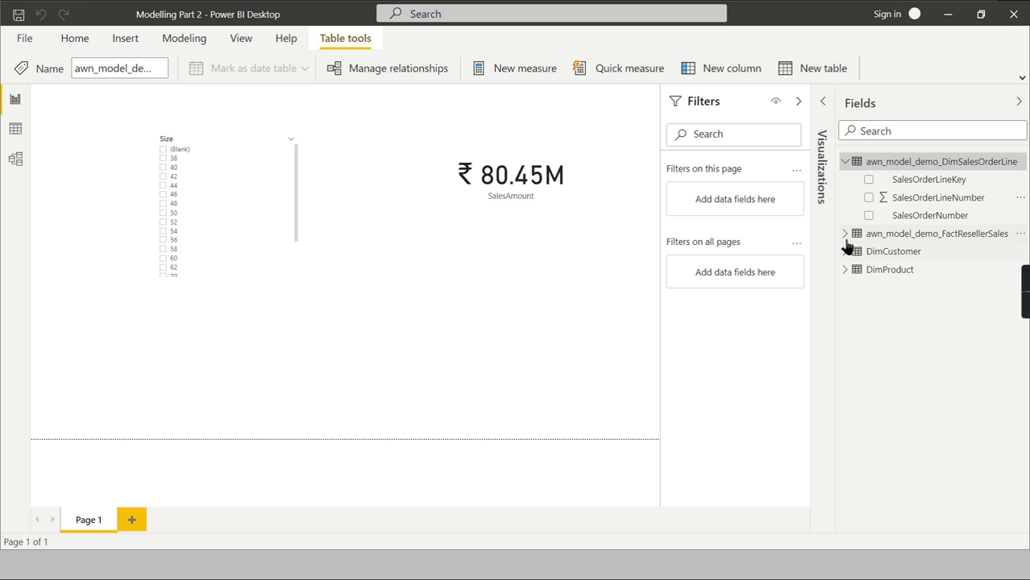
- Examine the fields of the FactResellerSales and DimSalesOrderLine tables, and return to the model diagram to review their relationships
click(846, 235)
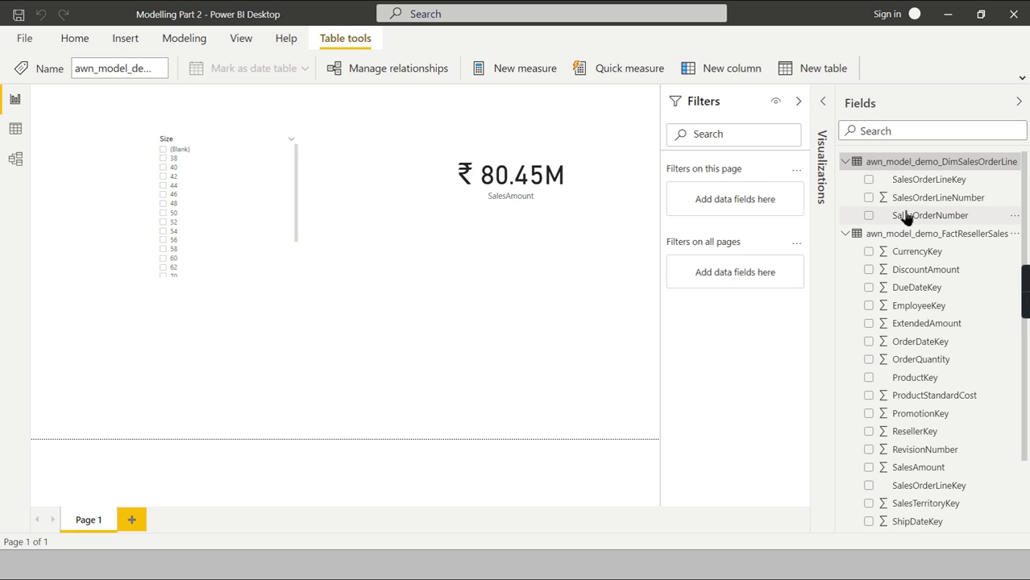
click(931, 225)
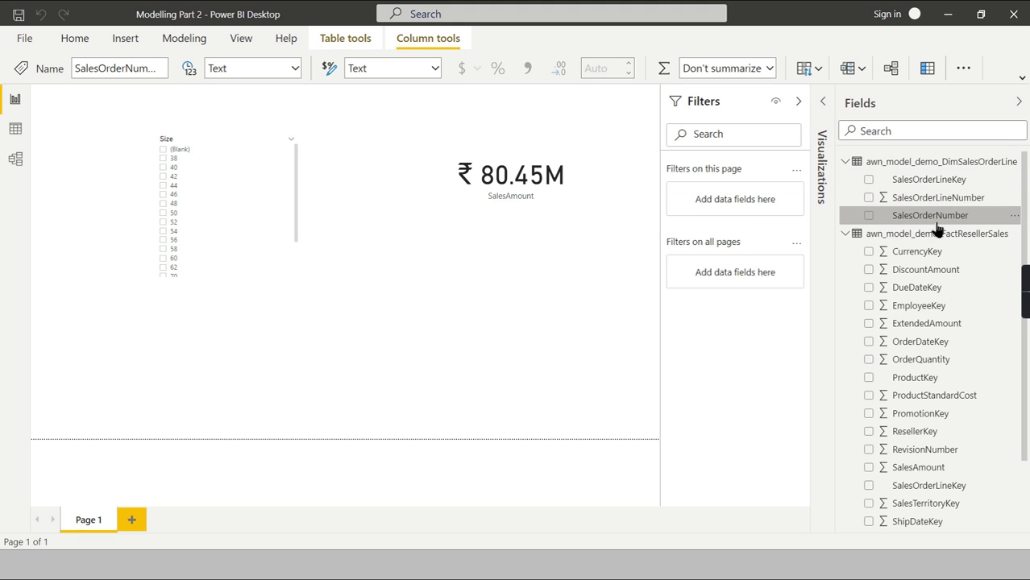
click(846, 163)
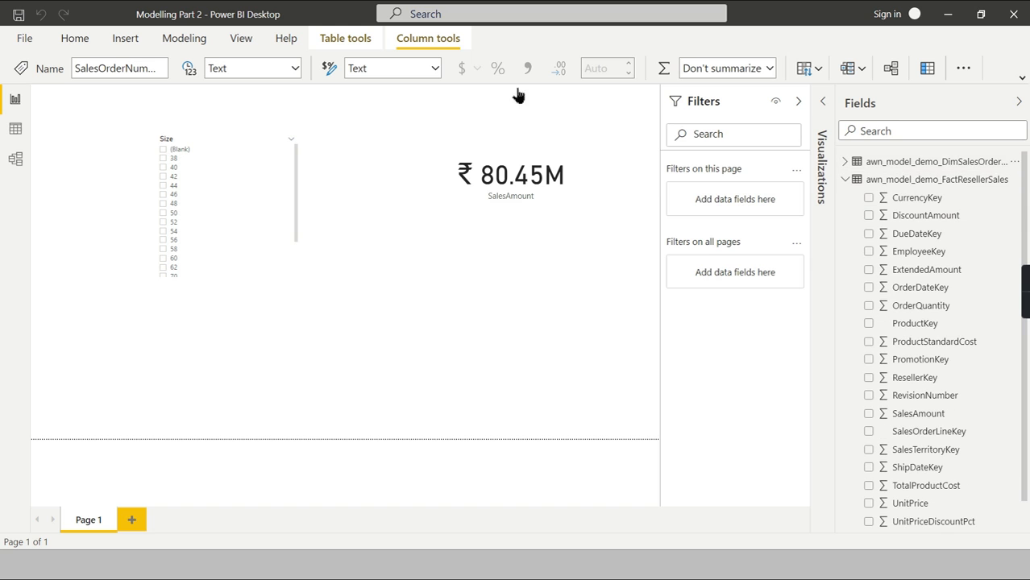
click(14, 160)
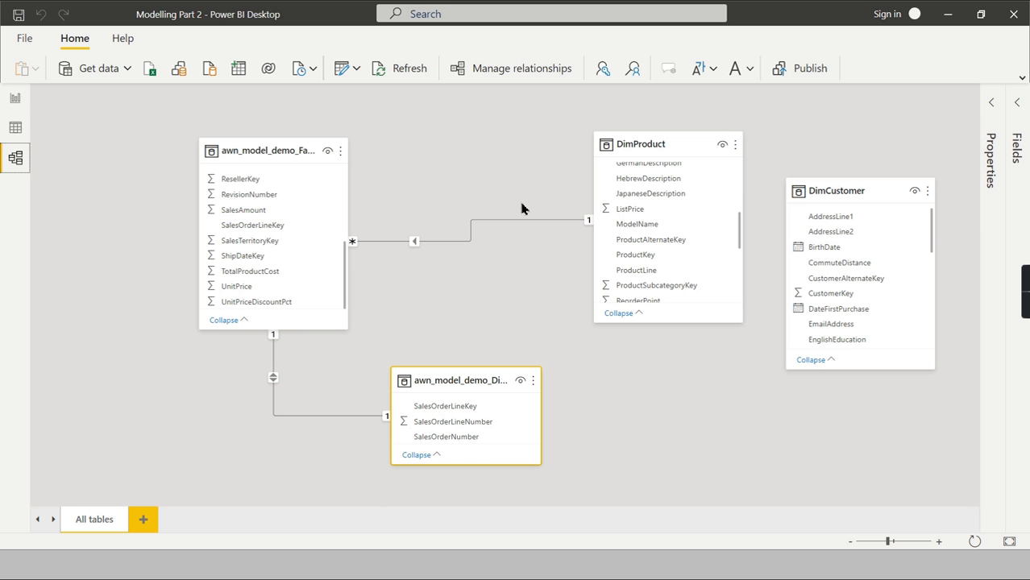
click(506, 302)
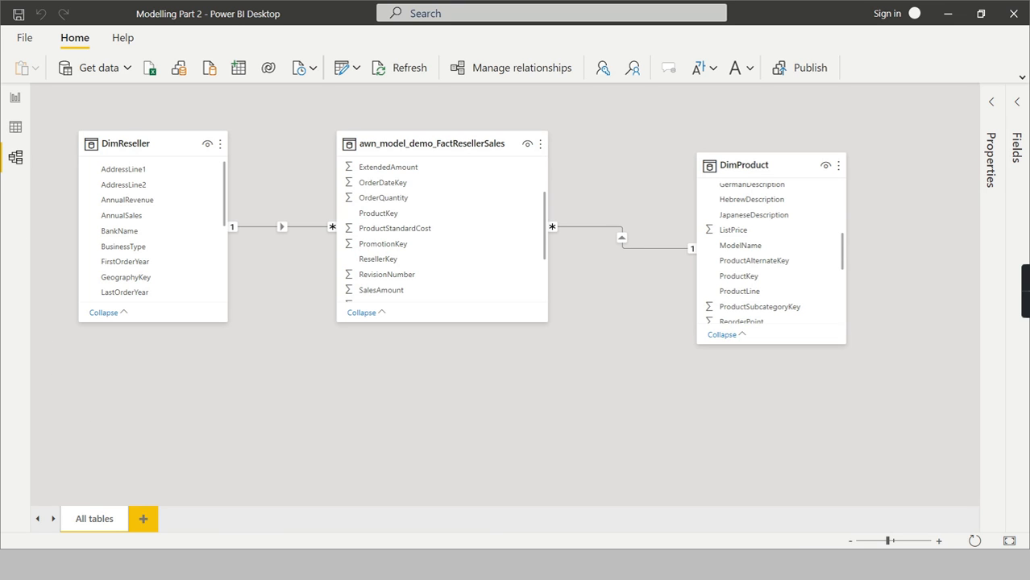
- Move the DimProduct table closer to FactResellerSales in the model diagram and review its layout alongside FactResellerSales and DimReseller
drag(780, 166, 732, 153)
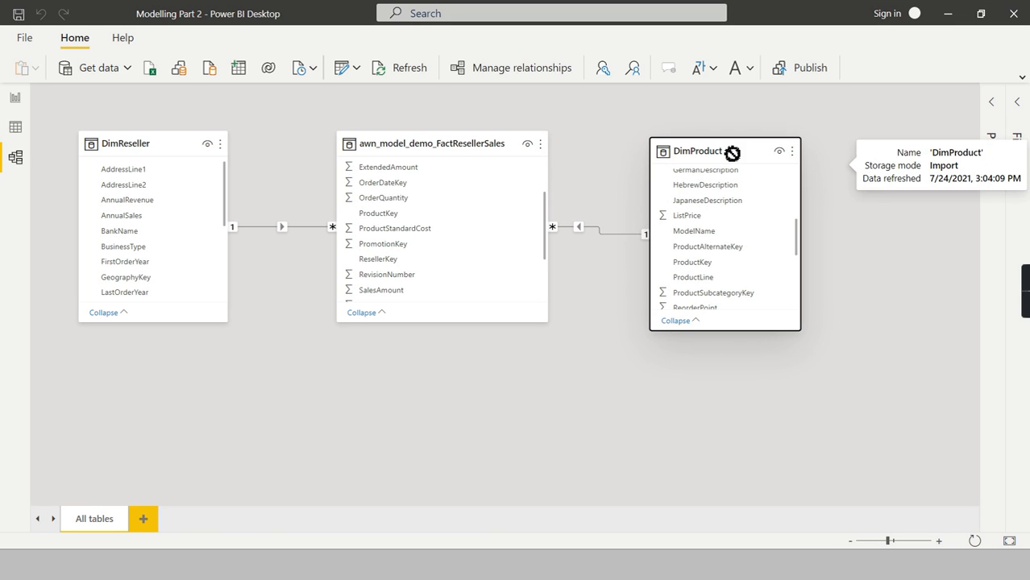
click(112, 145)
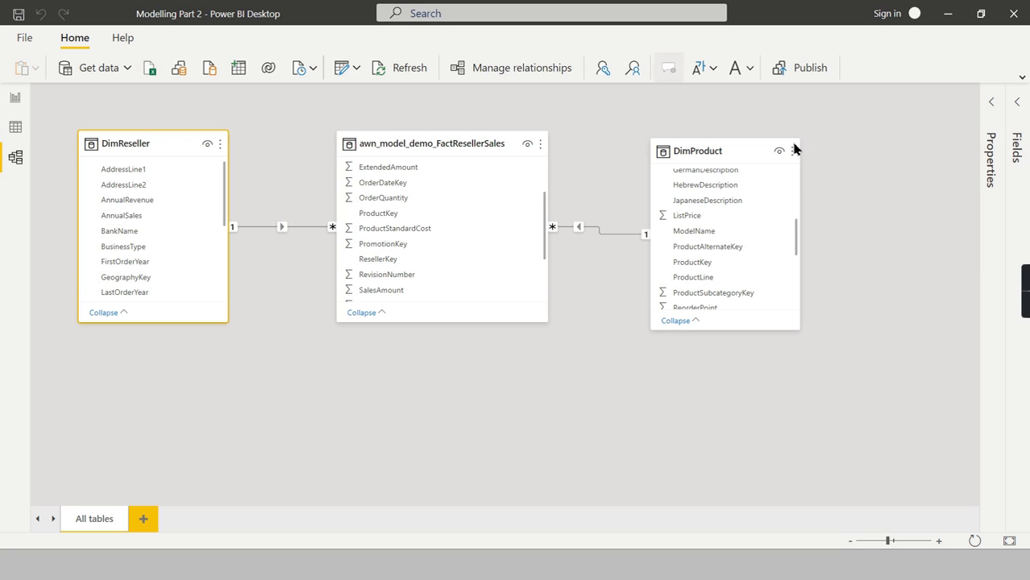
click(496, 145)
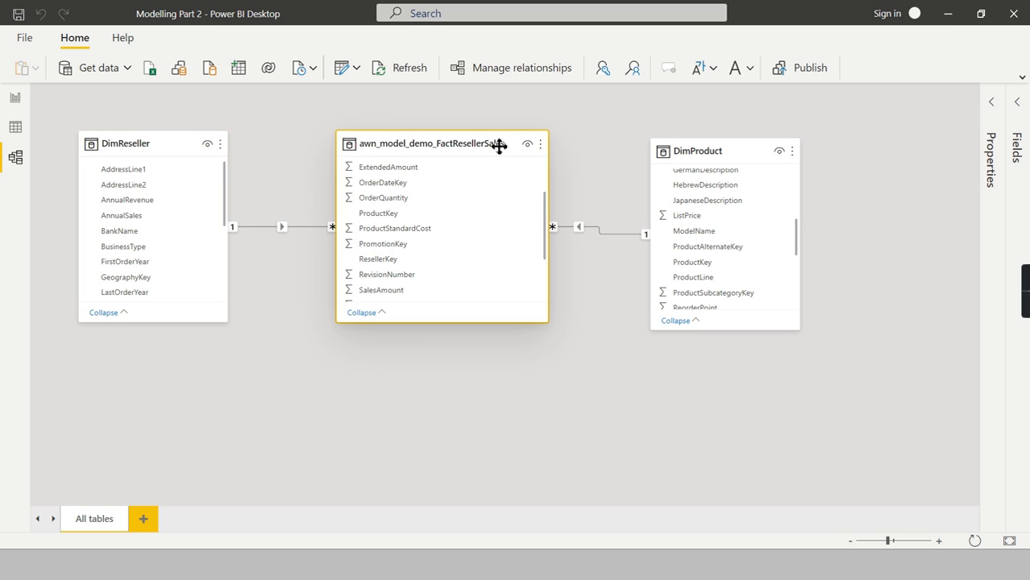
click(734, 155)
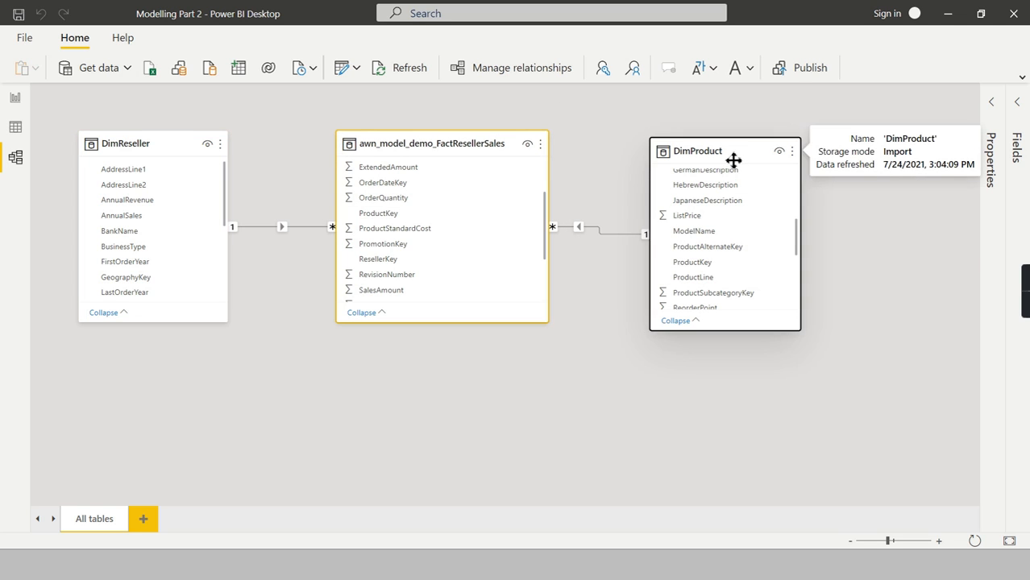
click(188, 149)
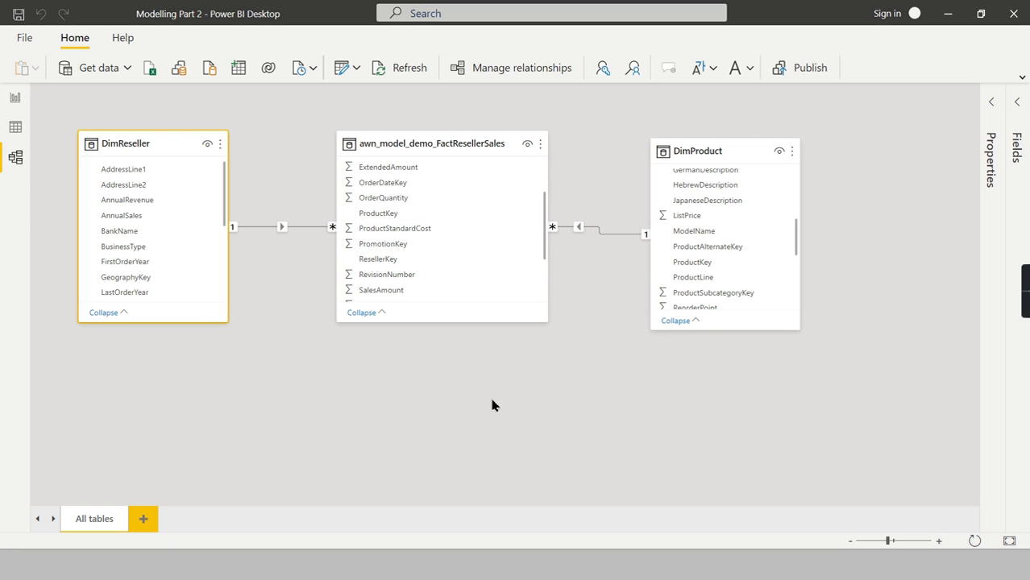
- Return to the report page, check which tables supply the Color and BusinessType slicers, and collapse DimReseller's field list
click(14, 99)
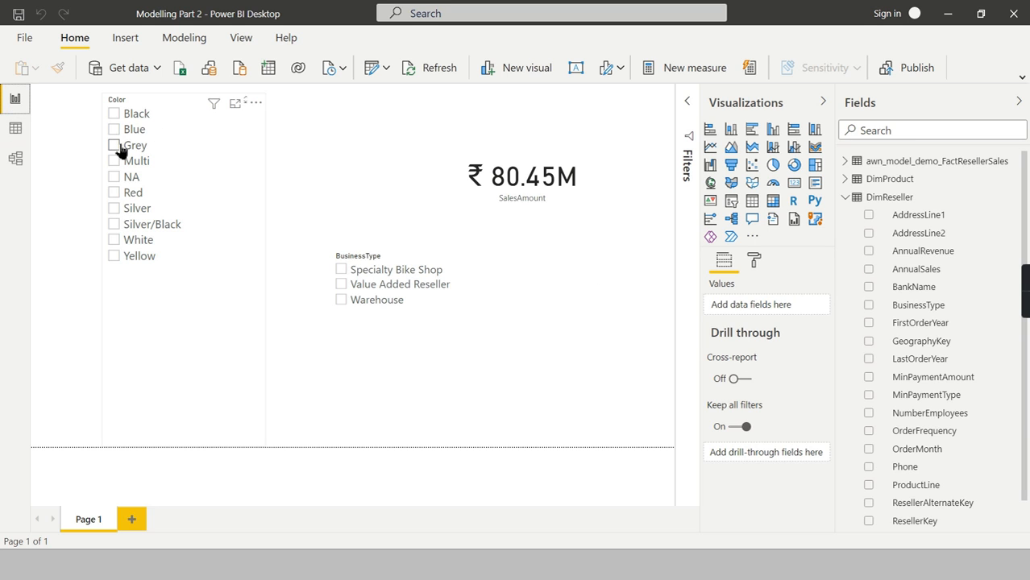
click(179, 108)
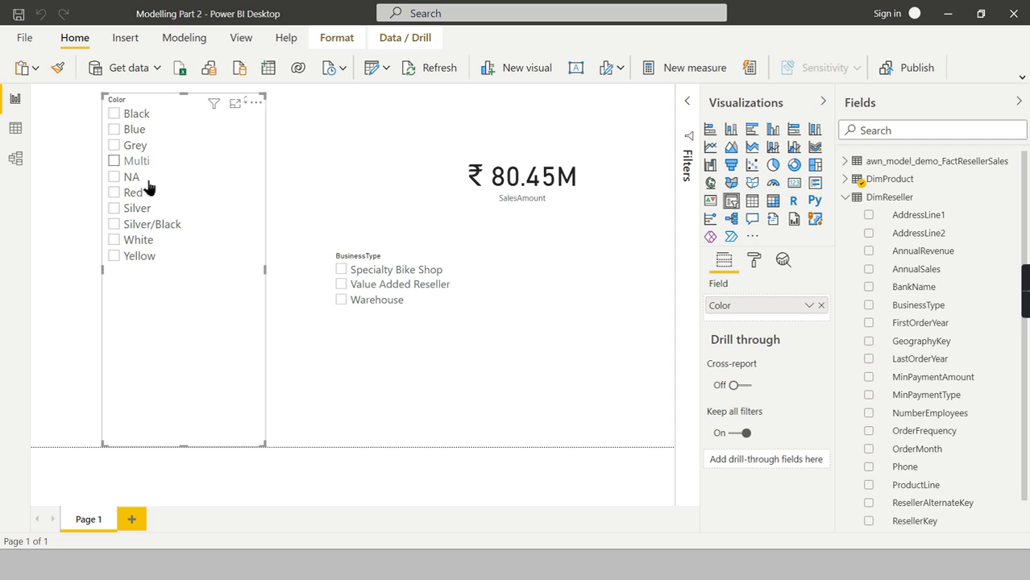
click(845, 198)
click(423, 242)
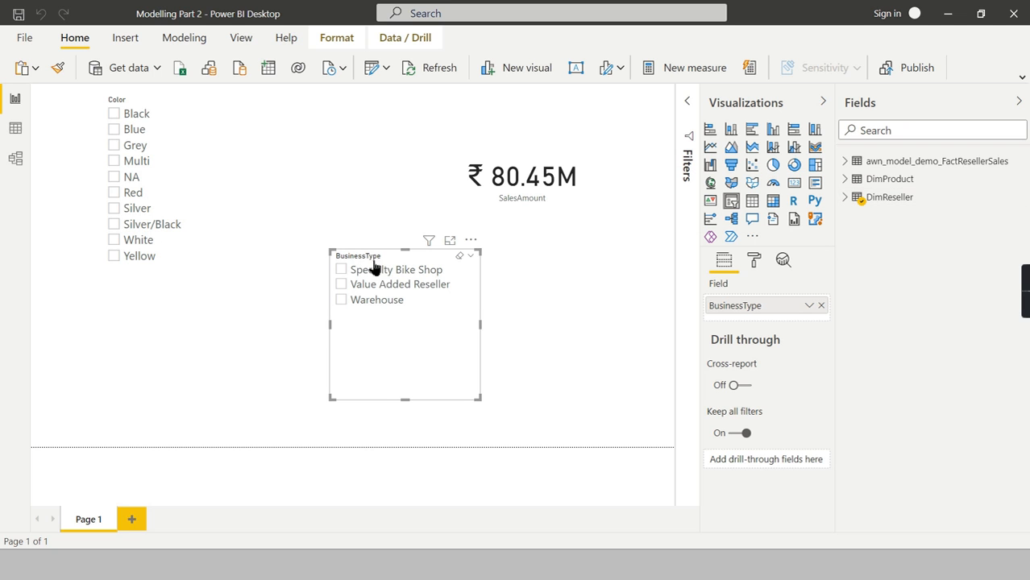
- Filter SalesAmount by Grey, Multi and Red in turn, add the Value Added Reseller business type, and check the relationships in the model
click(126, 152)
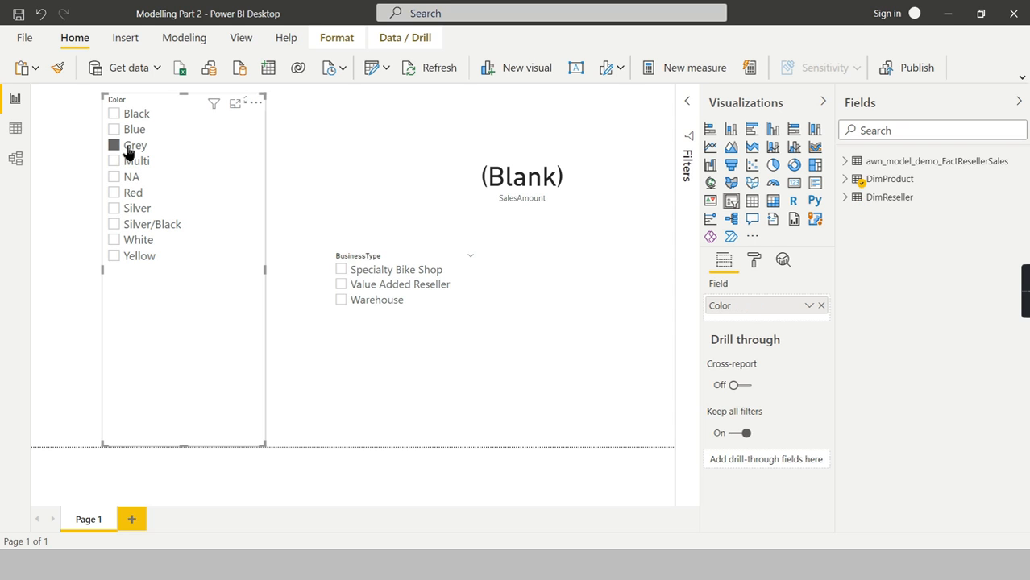
click(125, 162)
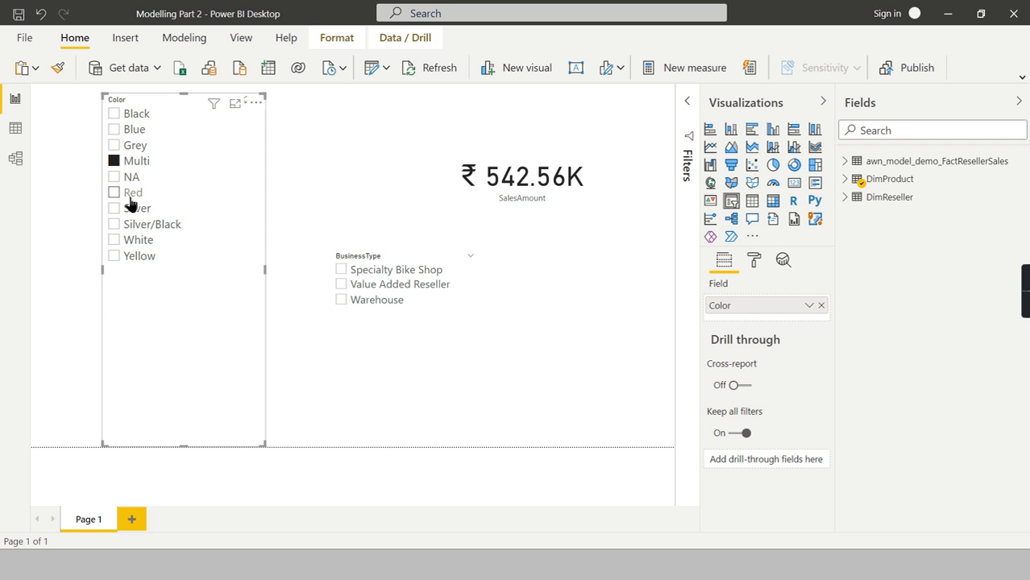
click(130, 195)
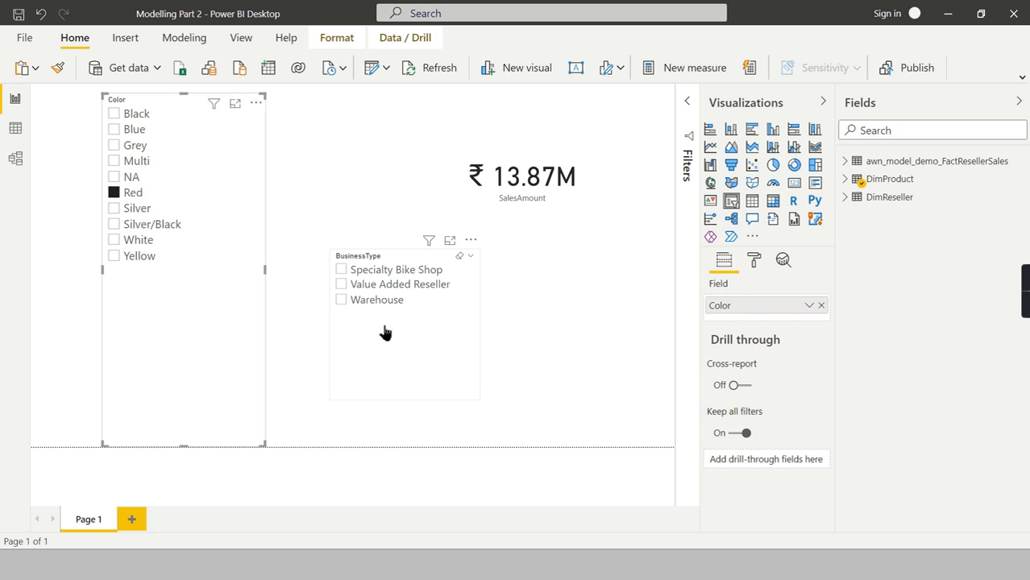
click(370, 286)
click(15, 158)
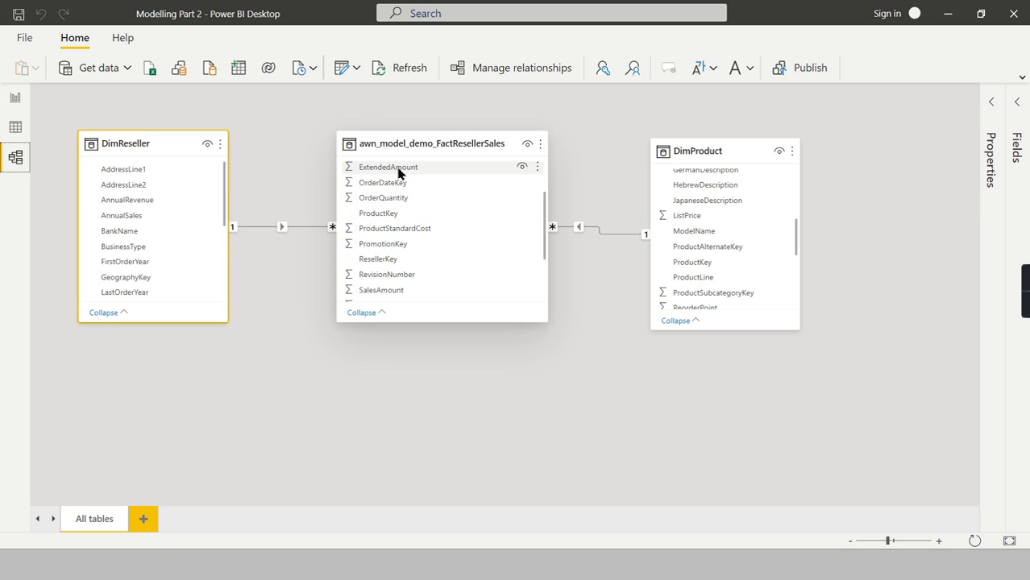
click(14, 99)
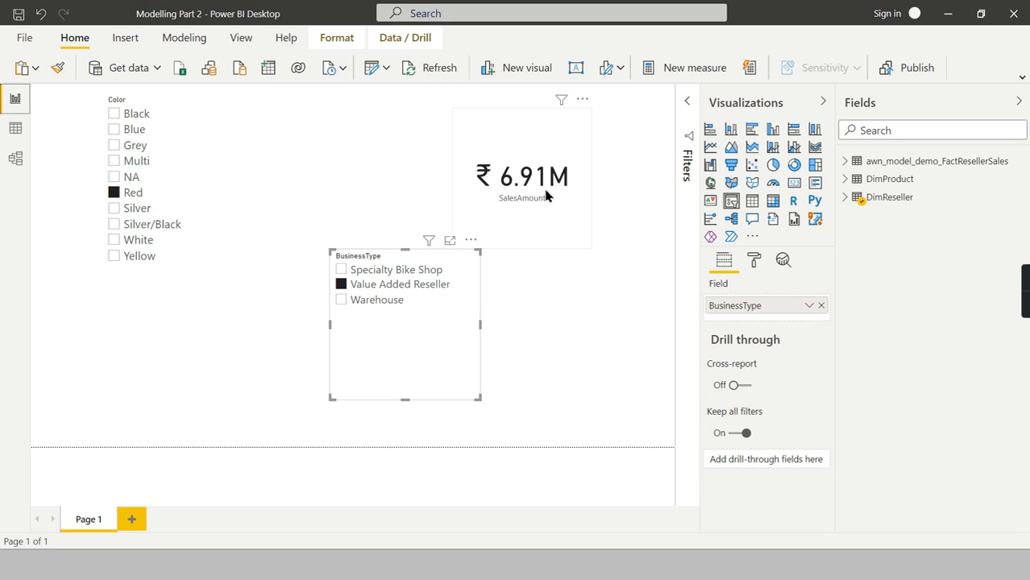
- Move the SalesAmount card slightly up and to the right, and clear the Value Added Reseller and Red selections
drag(568, 230, 595, 212)
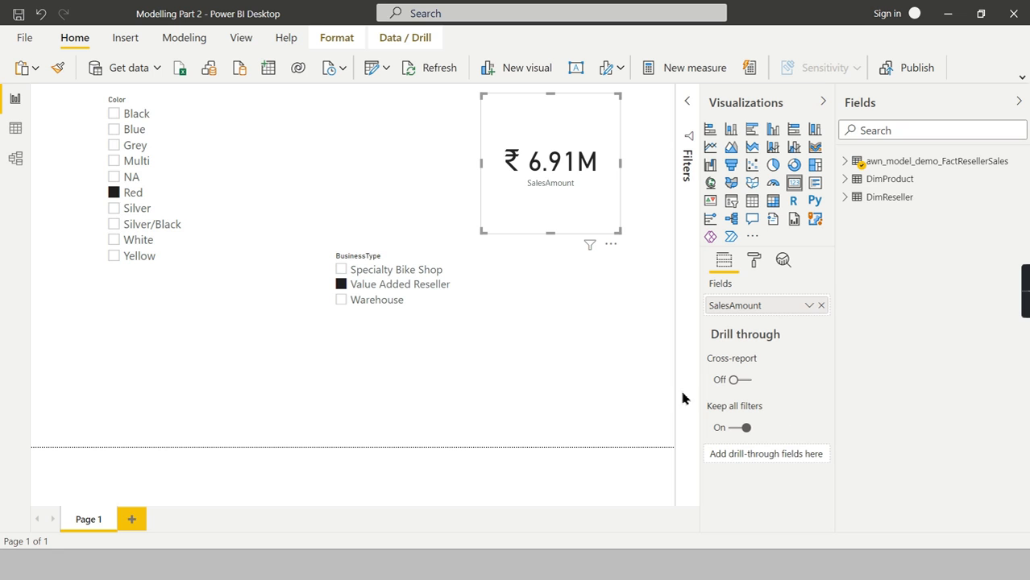
click(373, 290)
click(132, 193)
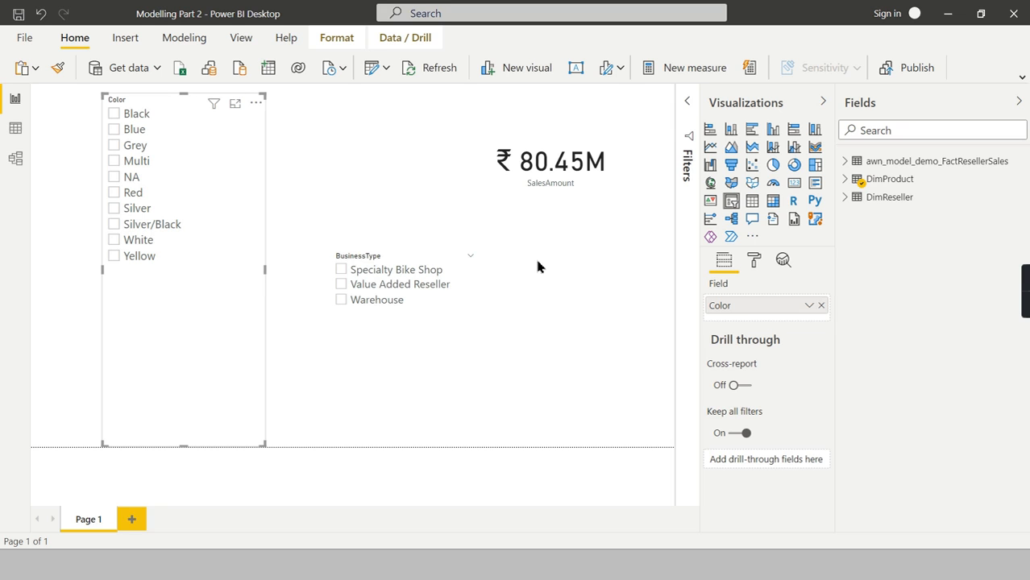
- Shorten the Color slicer from its lower edge and deselect it
click(271, 430)
click(249, 403)
drag(265, 445, 262, 391)
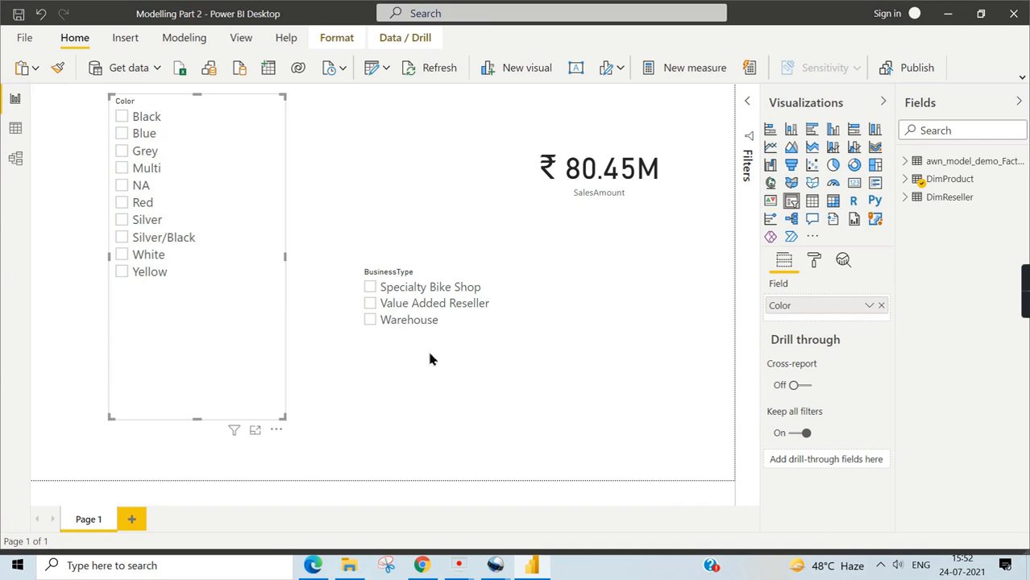
click(446, 249)
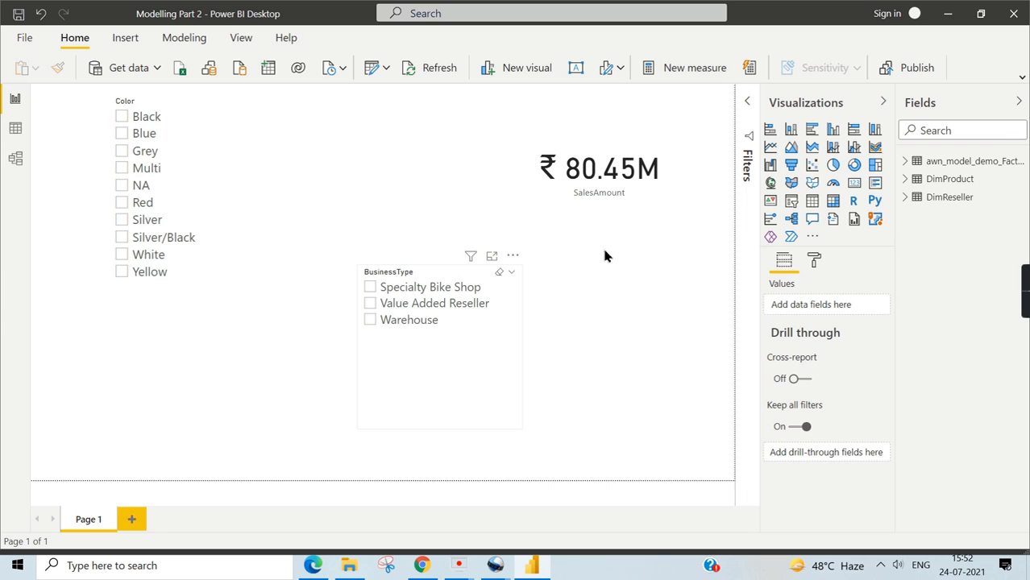
- Filter SalesAmount by the color Black and the Warehouse business type, and clear only the Black selection to compare
click(473, 282)
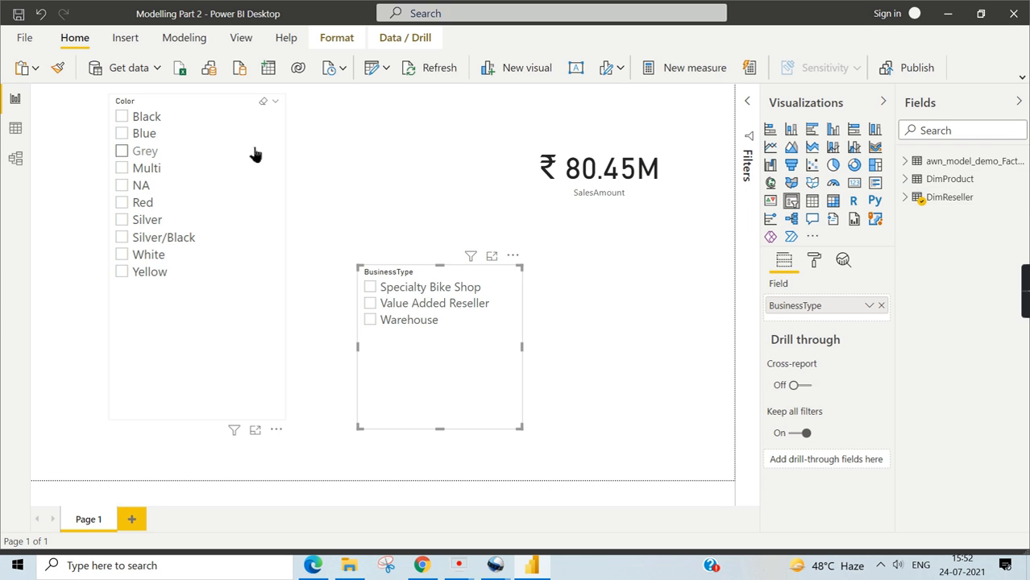
click(215, 117)
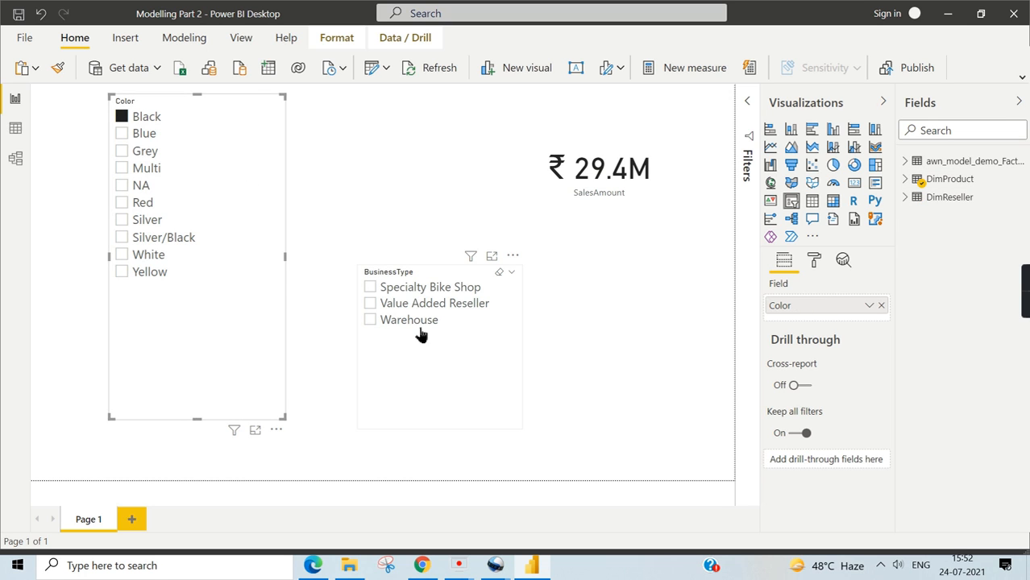
click(425, 277)
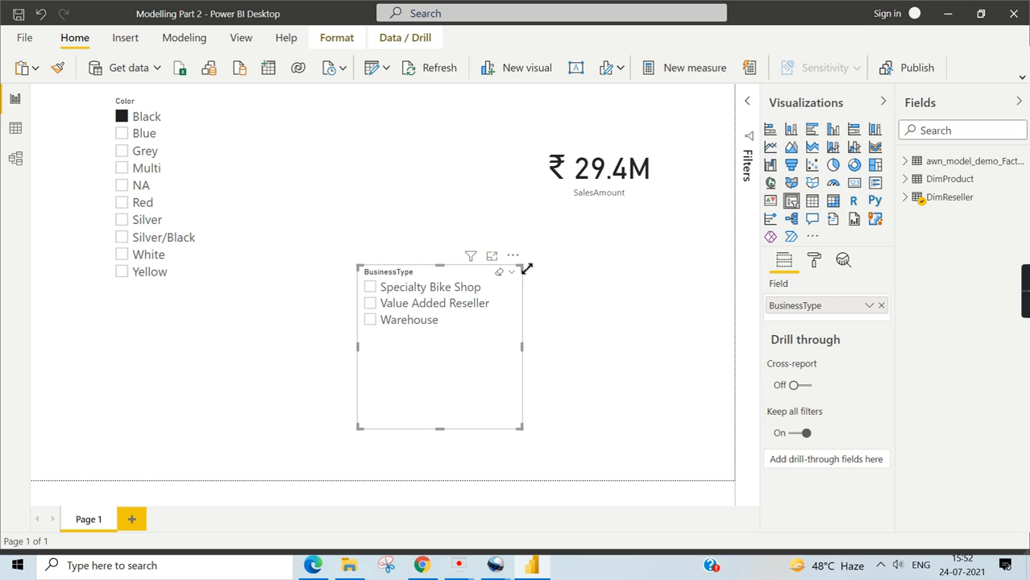
click(410, 326)
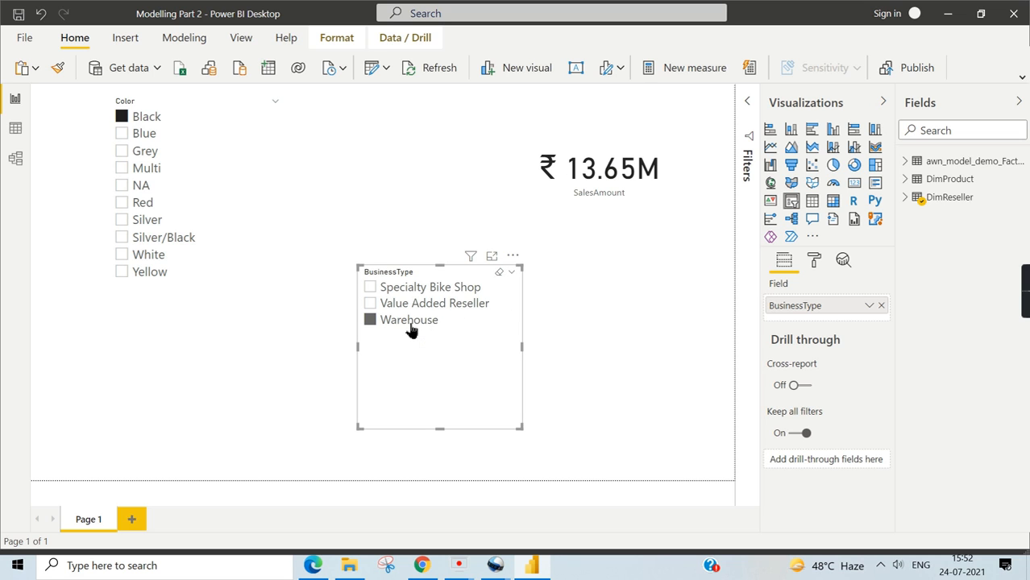
click(153, 121)
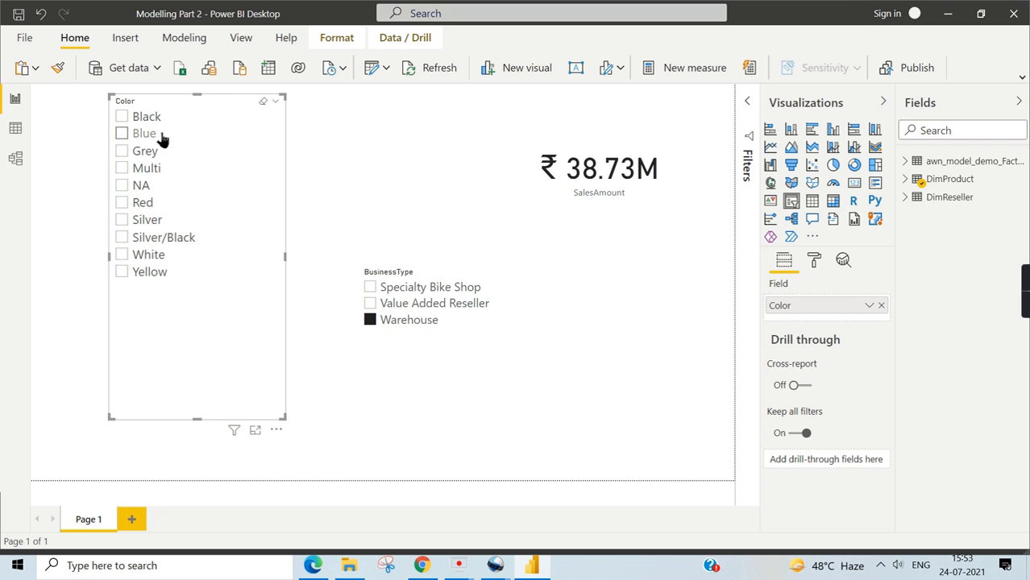
- Review the DimReseller, FactResellerSales and DimProduct relationships in the model diagram with the Properties pane collapsed, and return to the report
click(15, 158)
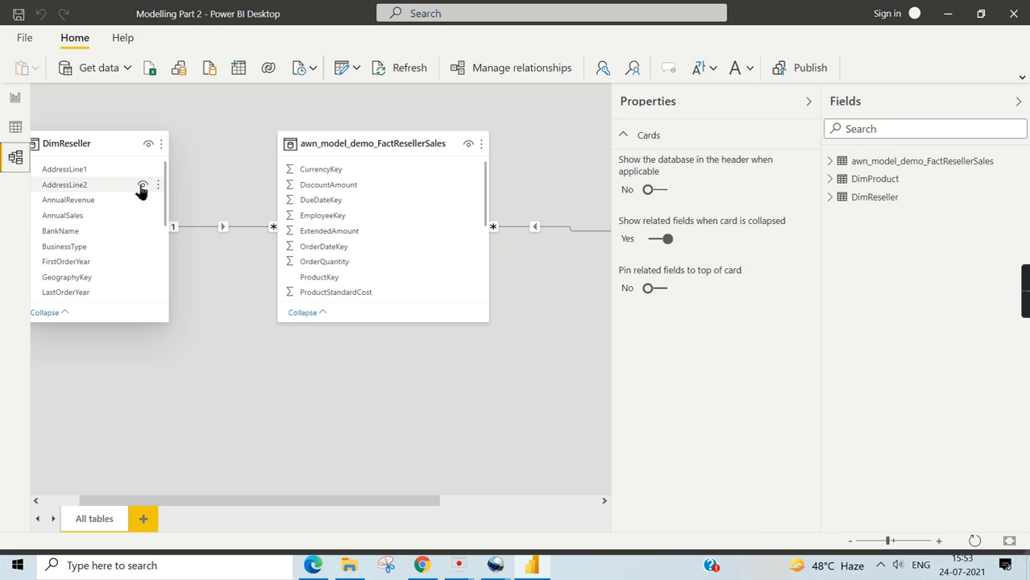
click(809, 102)
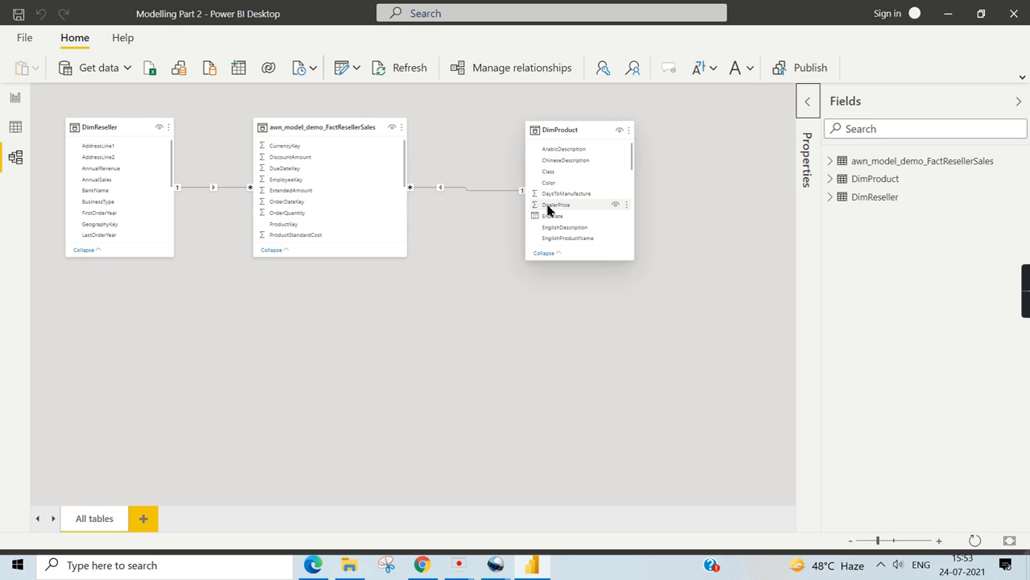
click(14, 98)
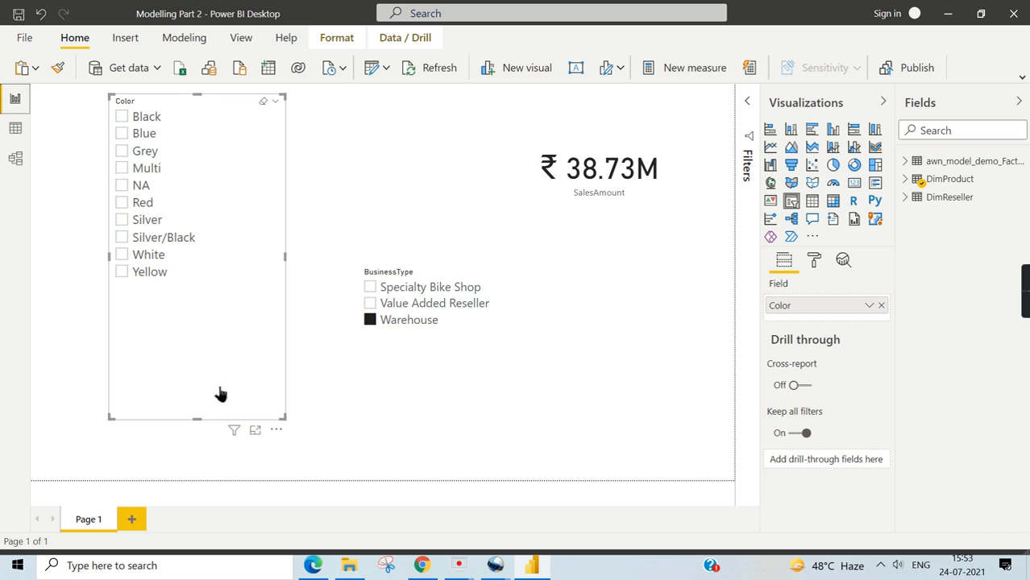
- Test the Value Added Reseller business type with and without the color Grey, clear it, and filter SalesAmount by Warehouse
click(412, 311)
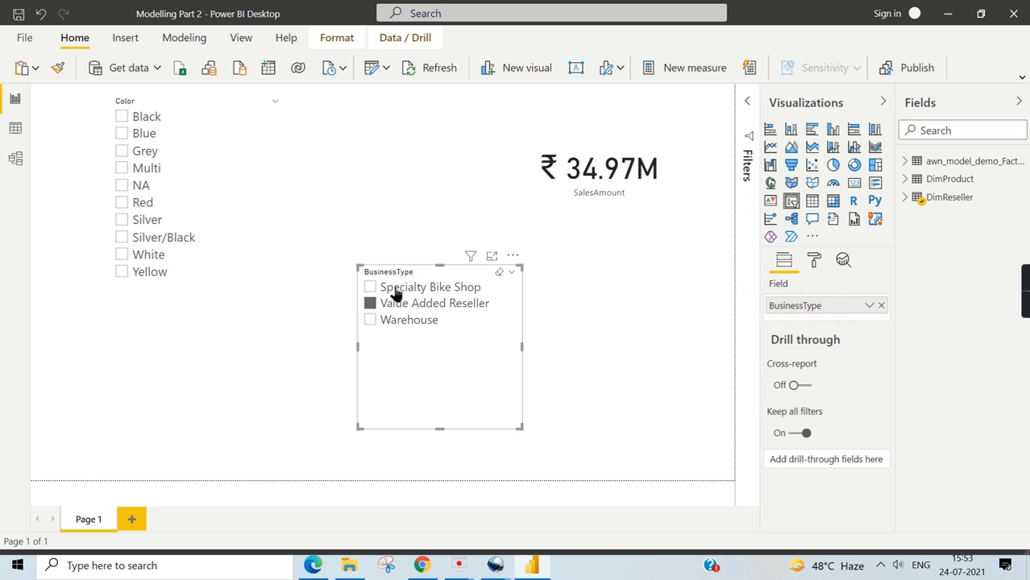
click(147, 152)
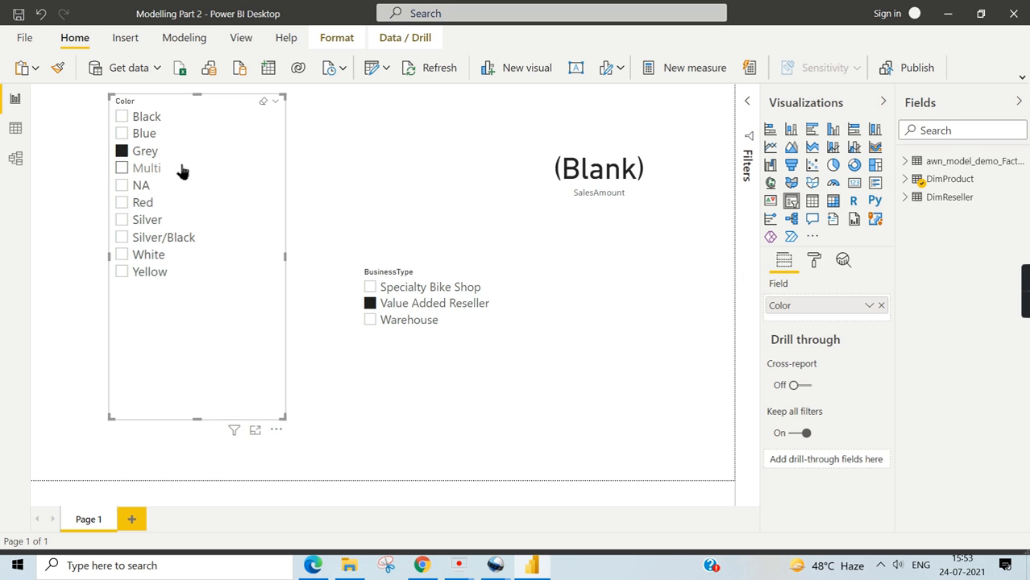
click(147, 154)
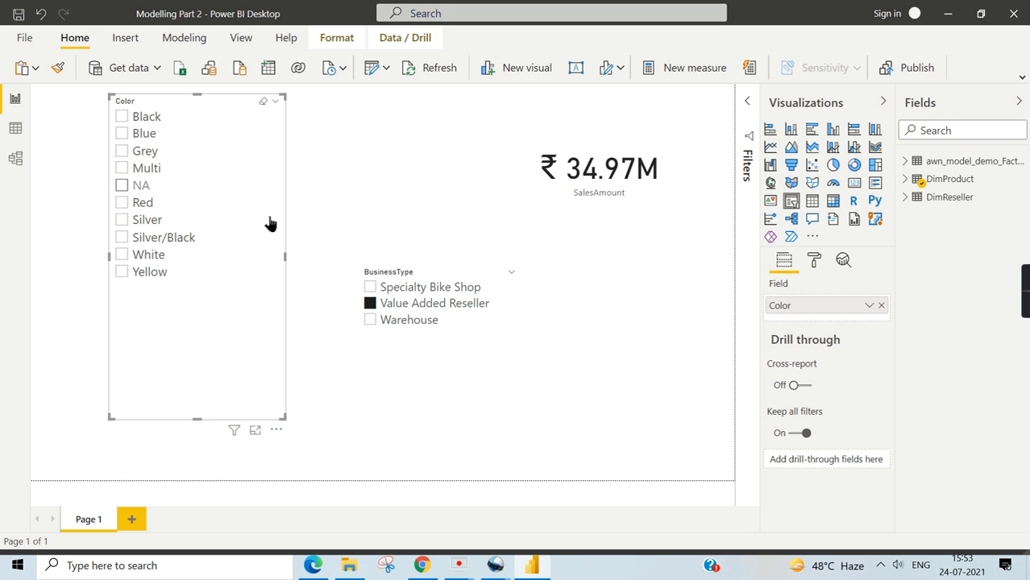
click(396, 306)
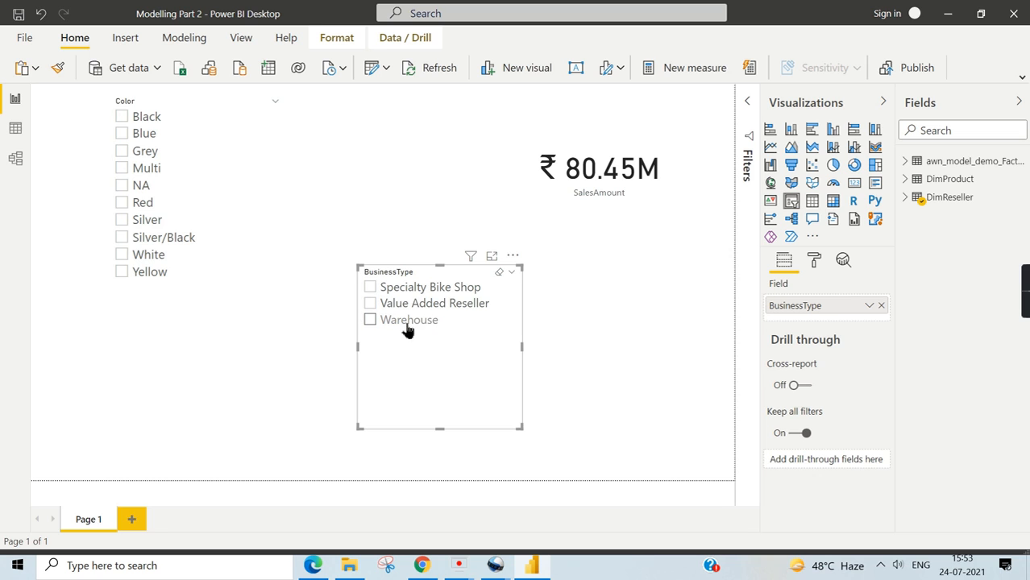
click(407, 324)
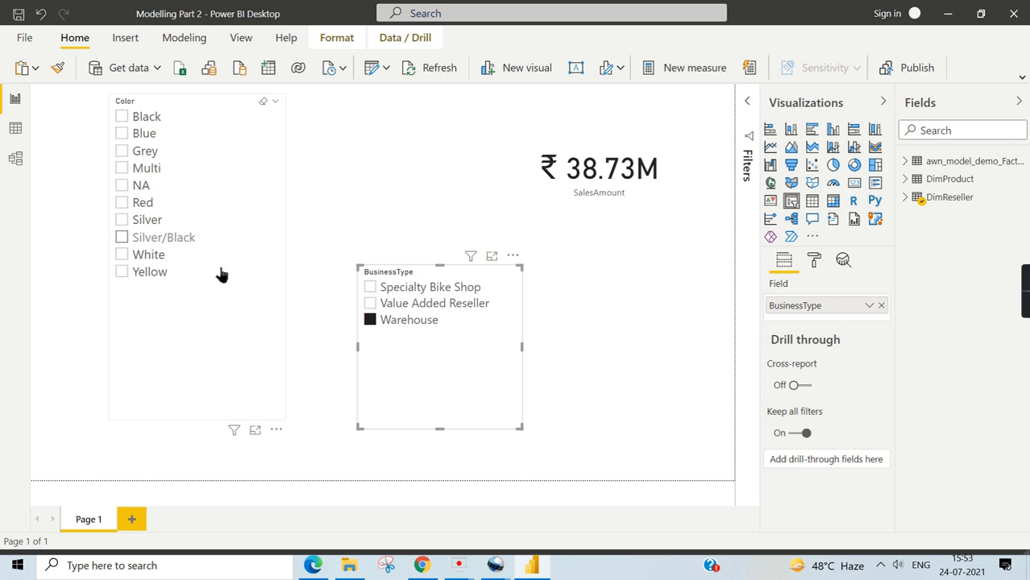
- Clear the Warehouse selection, check the table relationships in the model diagram, and return to the report
click(431, 323)
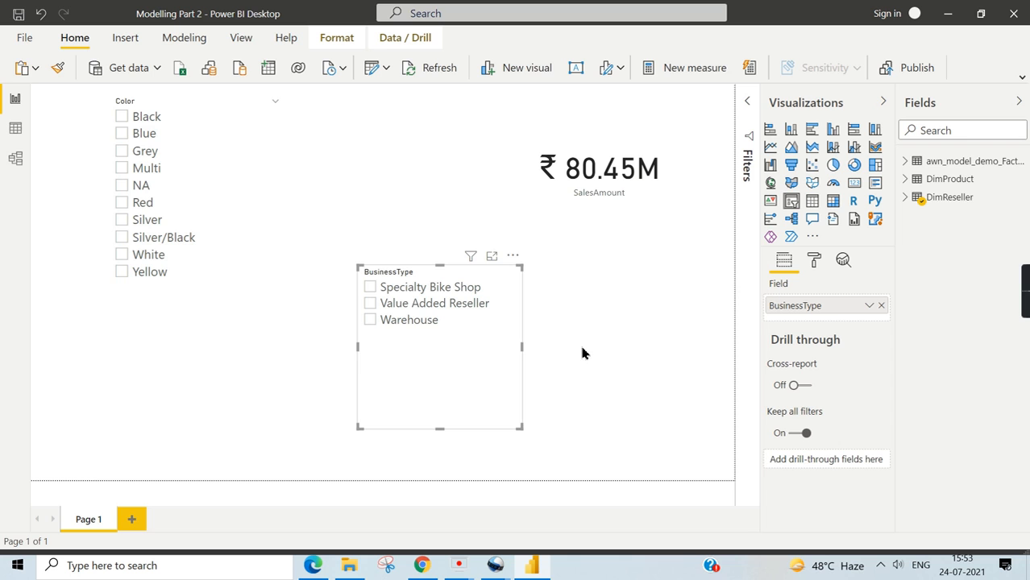
click(15, 158)
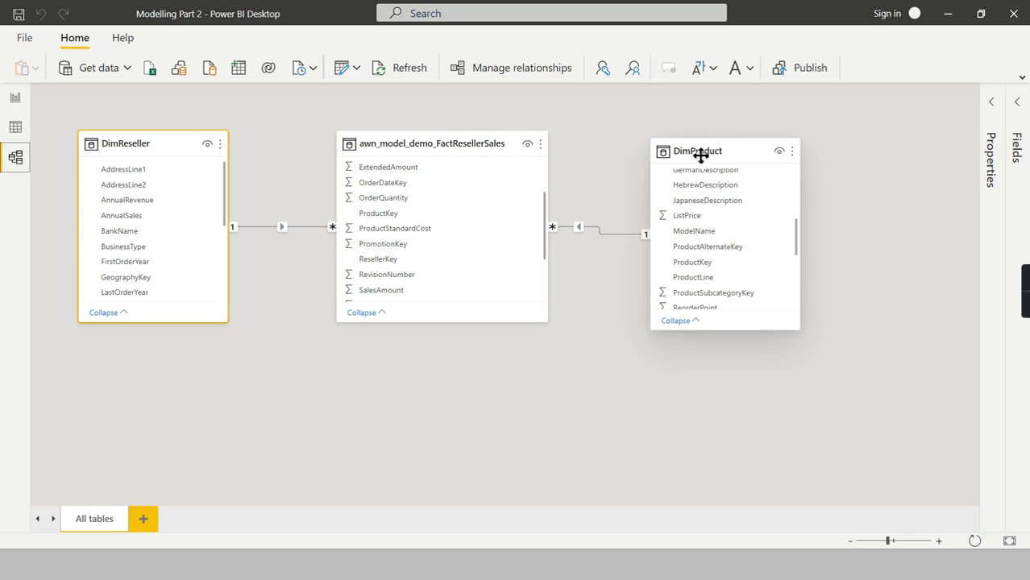
click(14, 97)
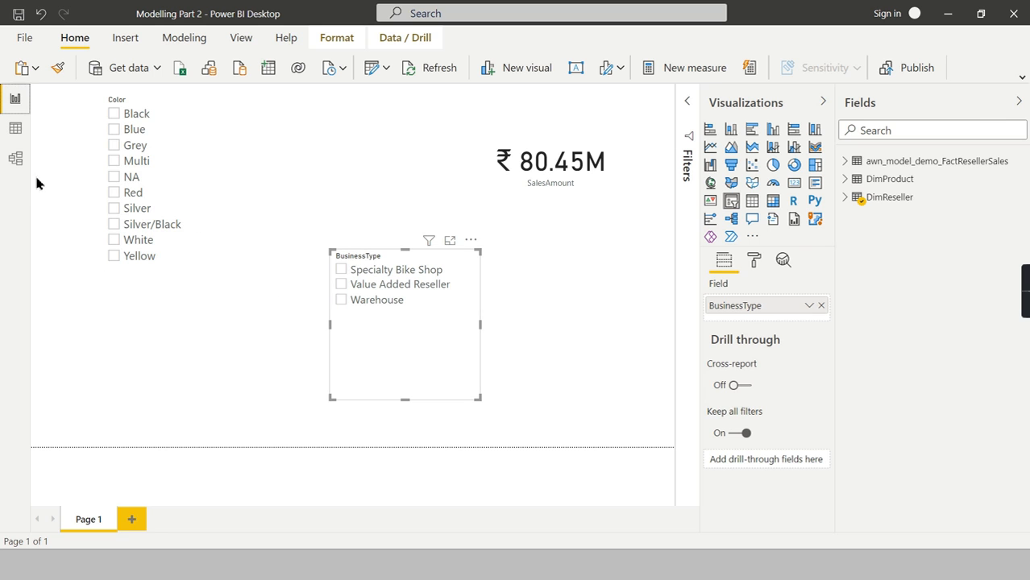
- Set the cross filter direction of the relationship between FactResellerSales and DimProduct to Both
click(15, 158)
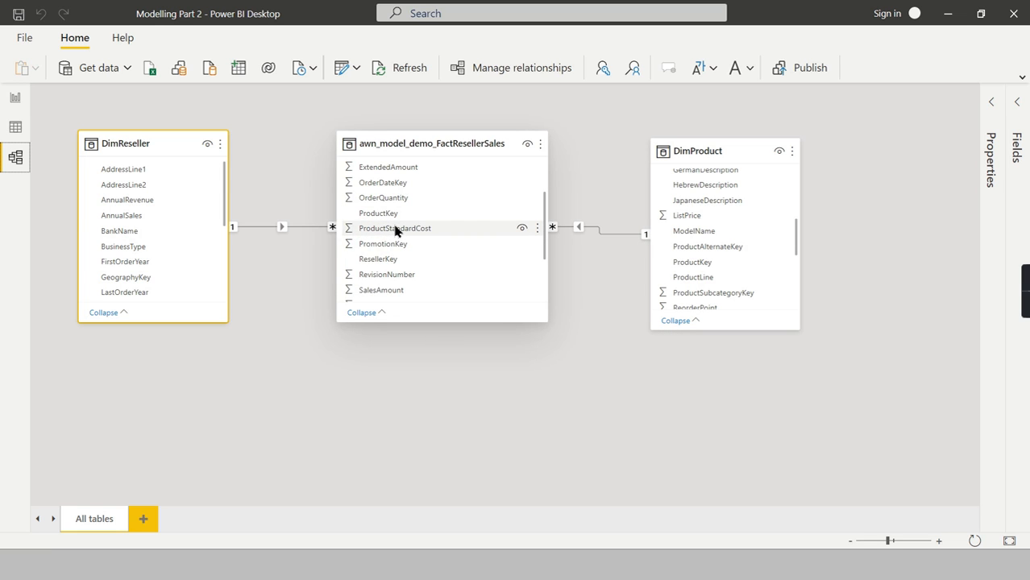
double_click(615, 237)
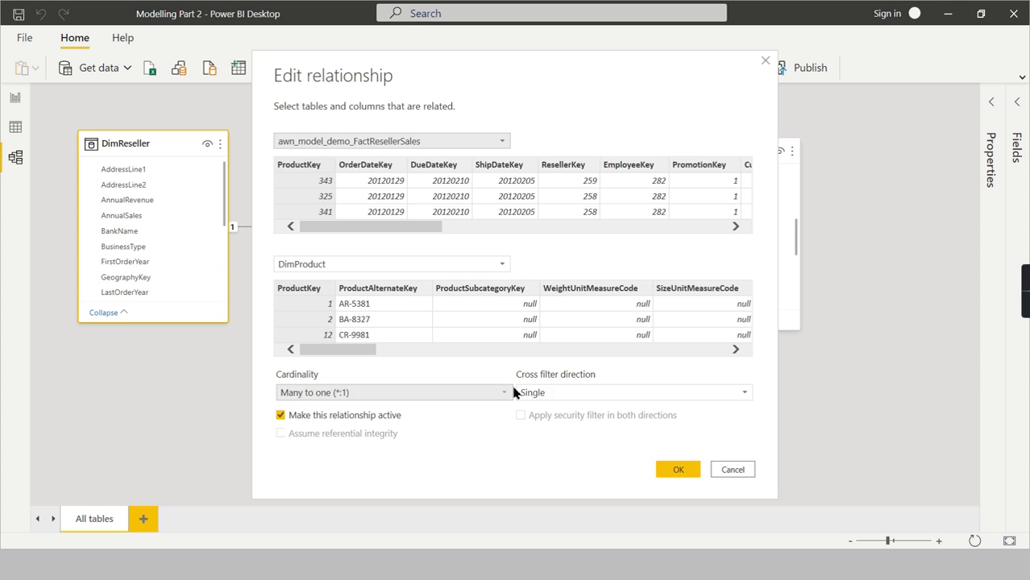
click(569, 393)
click(551, 426)
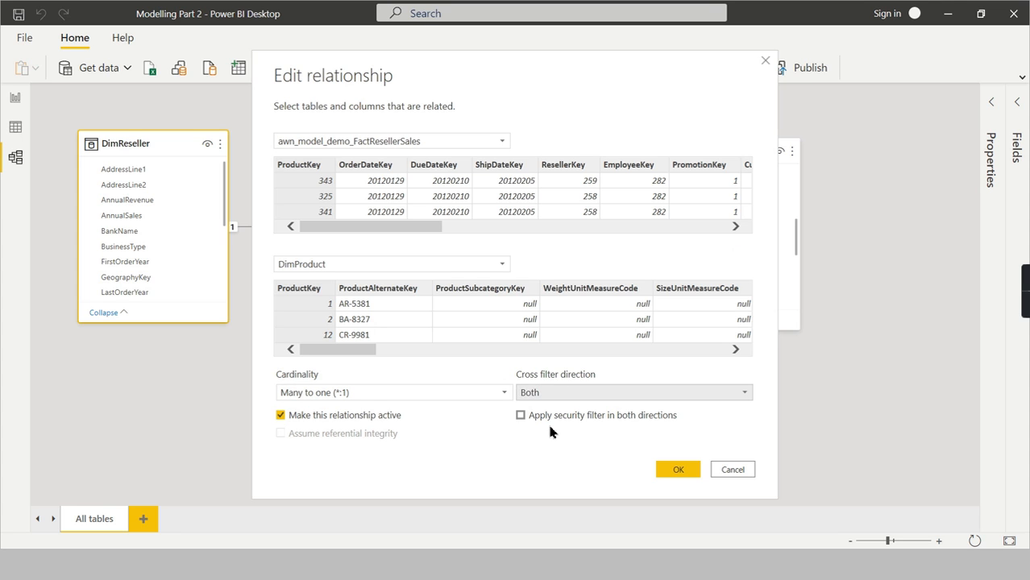
click(675, 472)
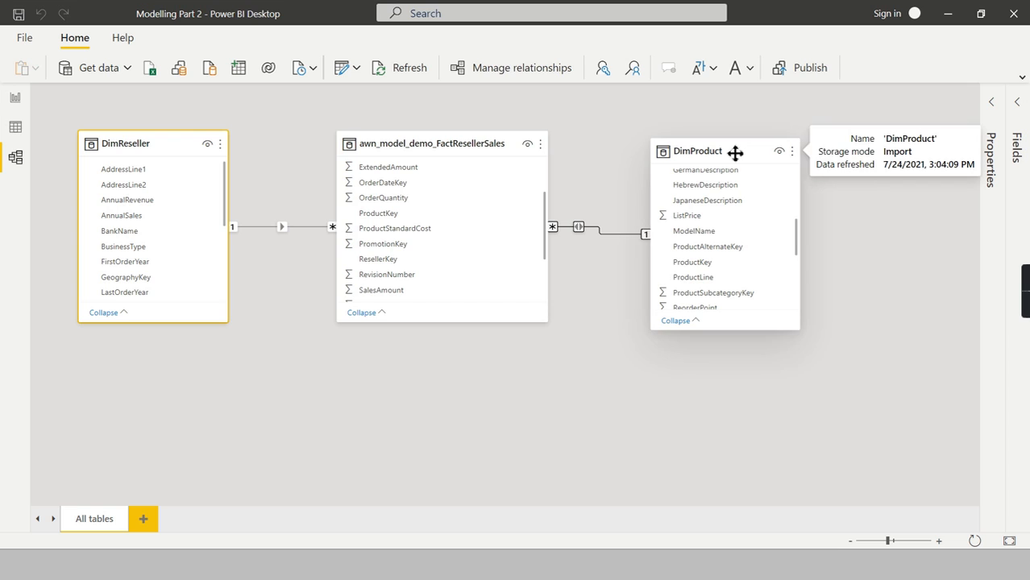
- Move the DimProduct table farther from FactResellerSales in the model diagram and inspect the relationship line between them
drag(736, 151, 793, 149)
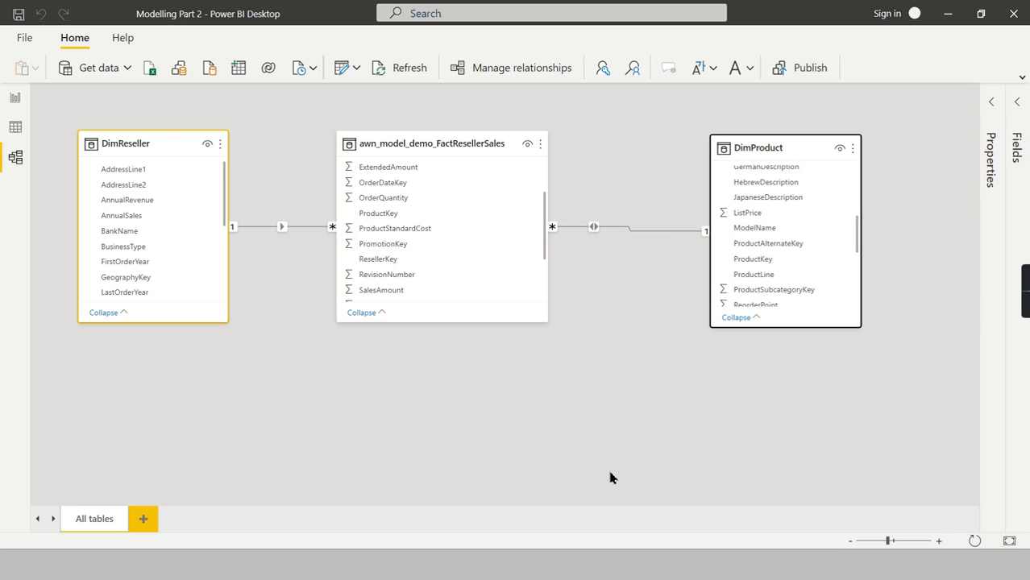
click(597, 233)
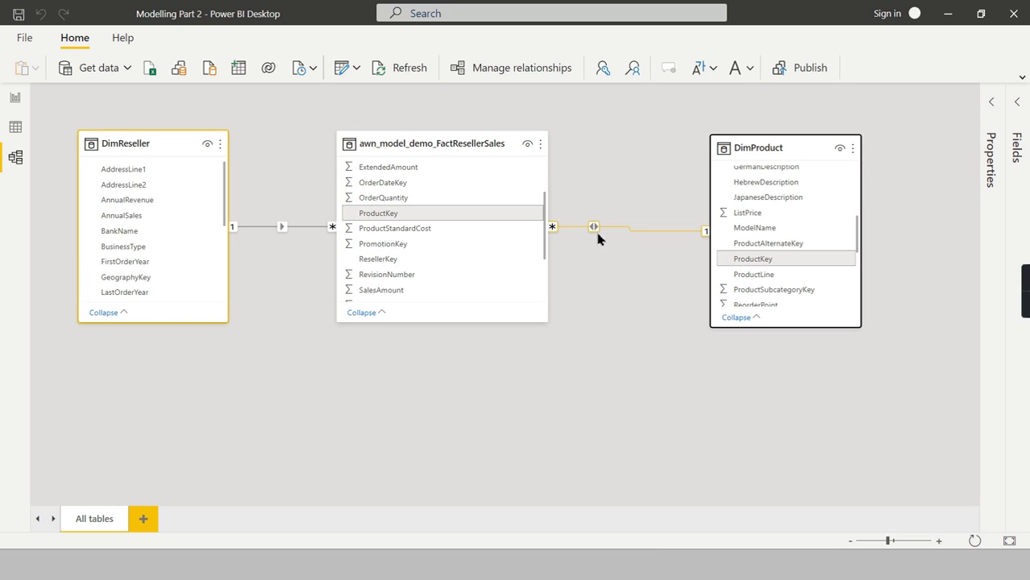
click(601, 246)
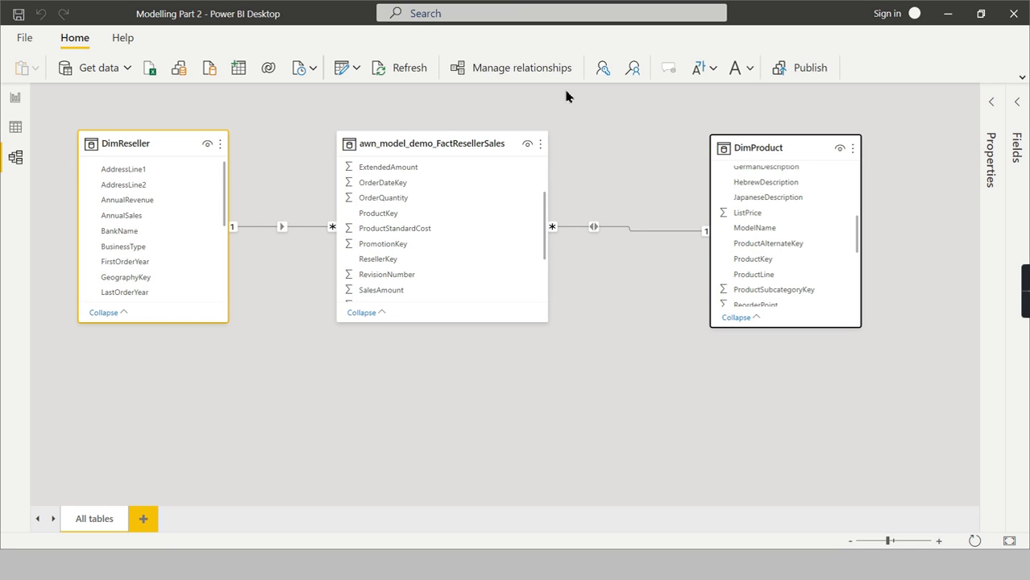
- Filter the report by the Warehouse business type and examine which colors the Color slicer offers
click(14, 98)
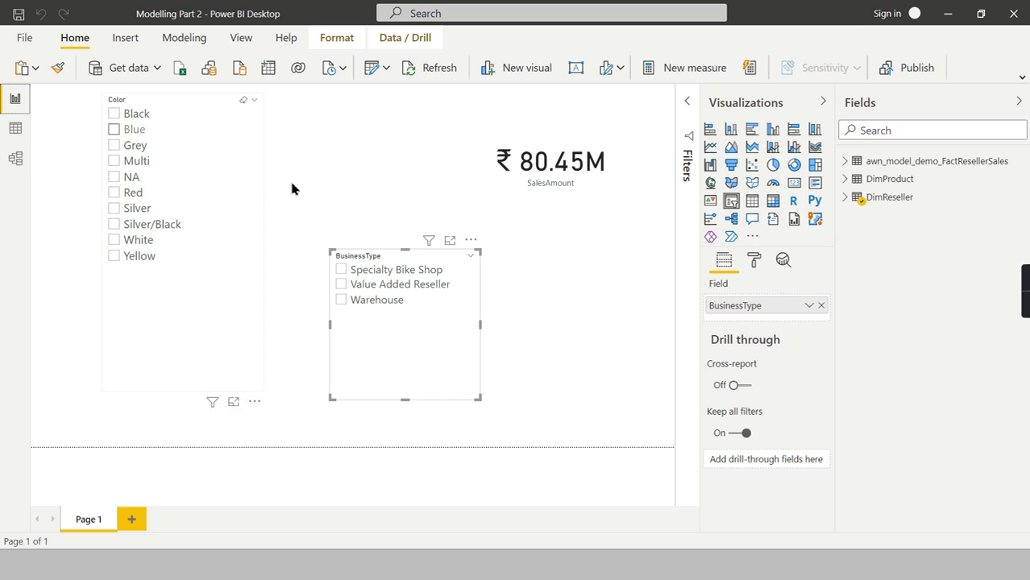
click(375, 305)
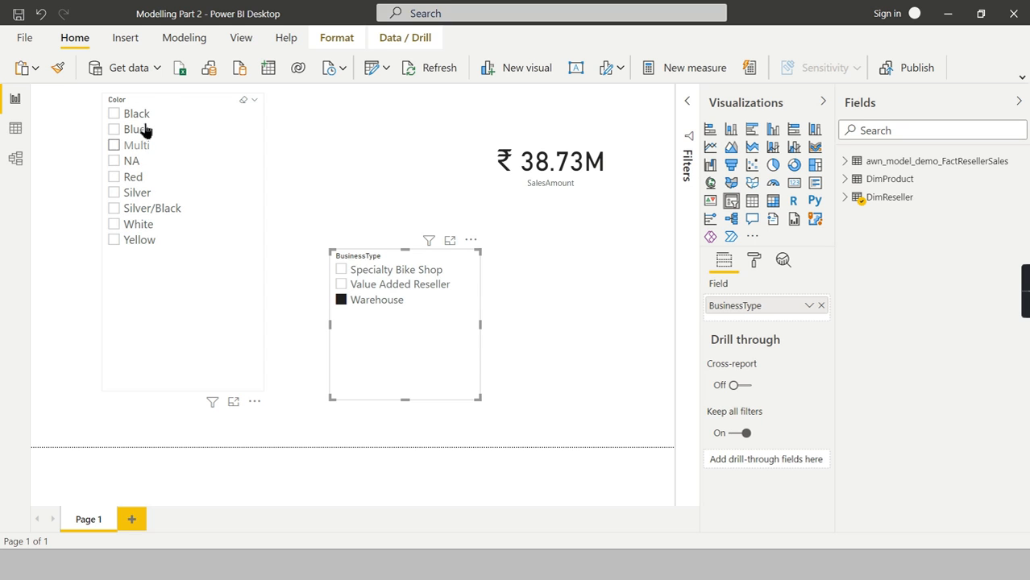
click(190, 107)
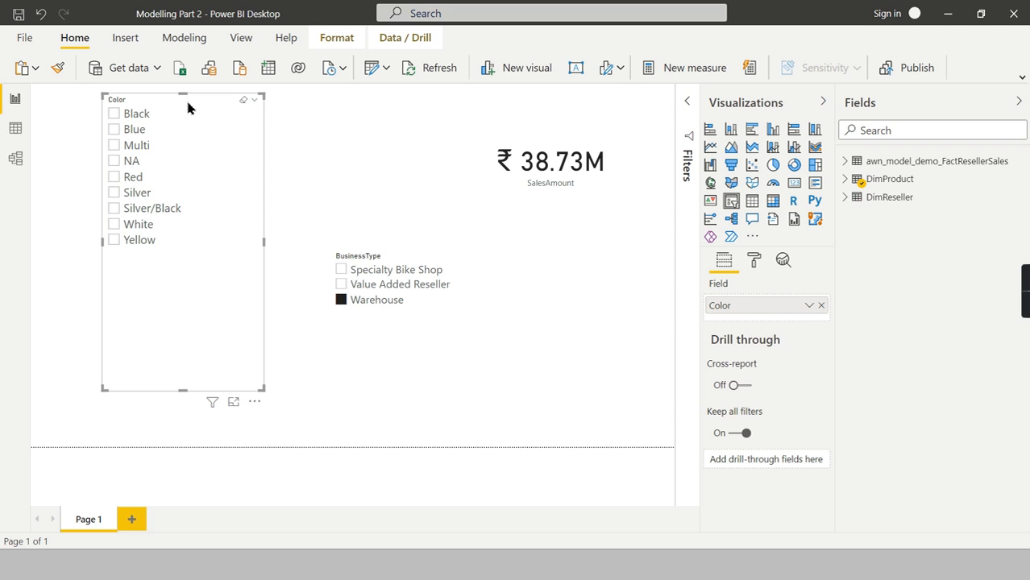
- Compare the Color slicer and SalesAmount for Specialty Bike Shop, Value Added Reseller and Warehouse, and clear the business type selection
click(376, 286)
click(376, 303)
click(371, 271)
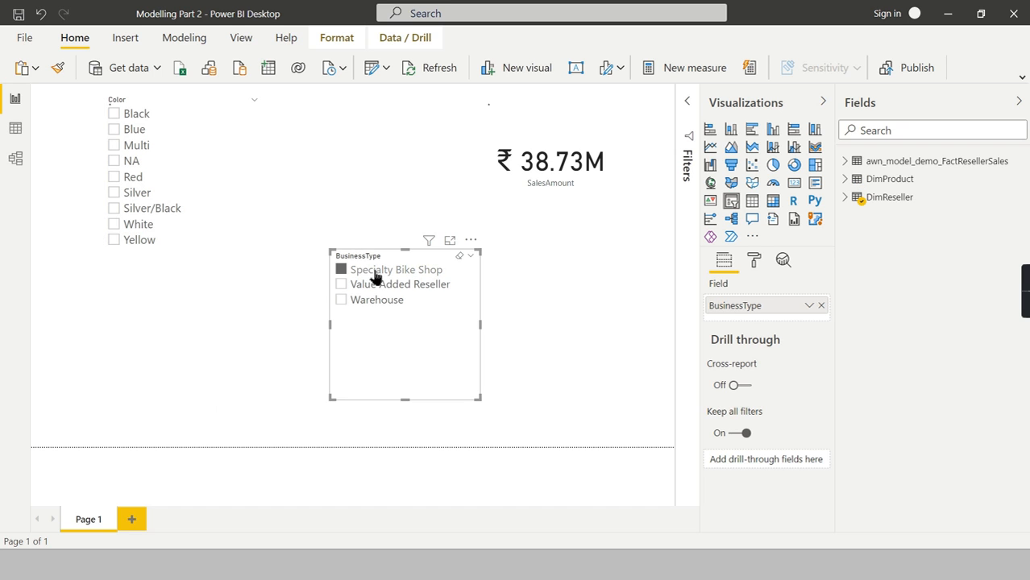
click(382, 274)
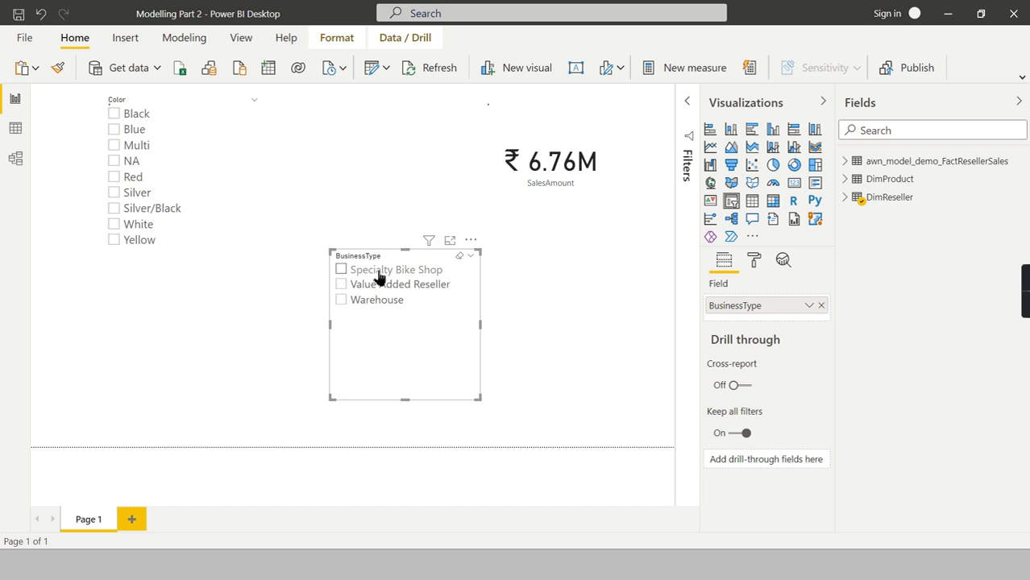
click(378, 286)
click(376, 274)
click(374, 289)
click(375, 304)
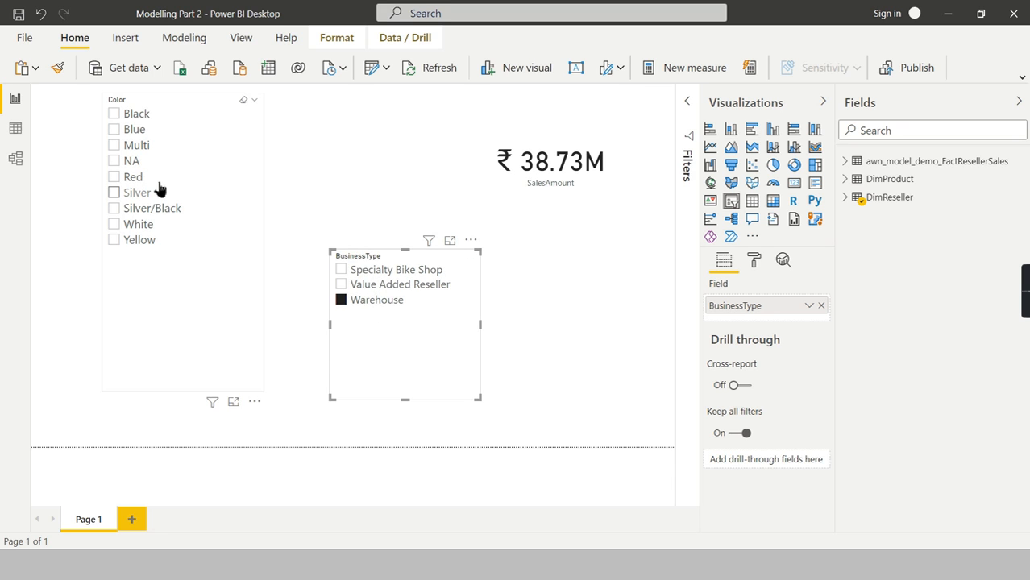
click(375, 300)
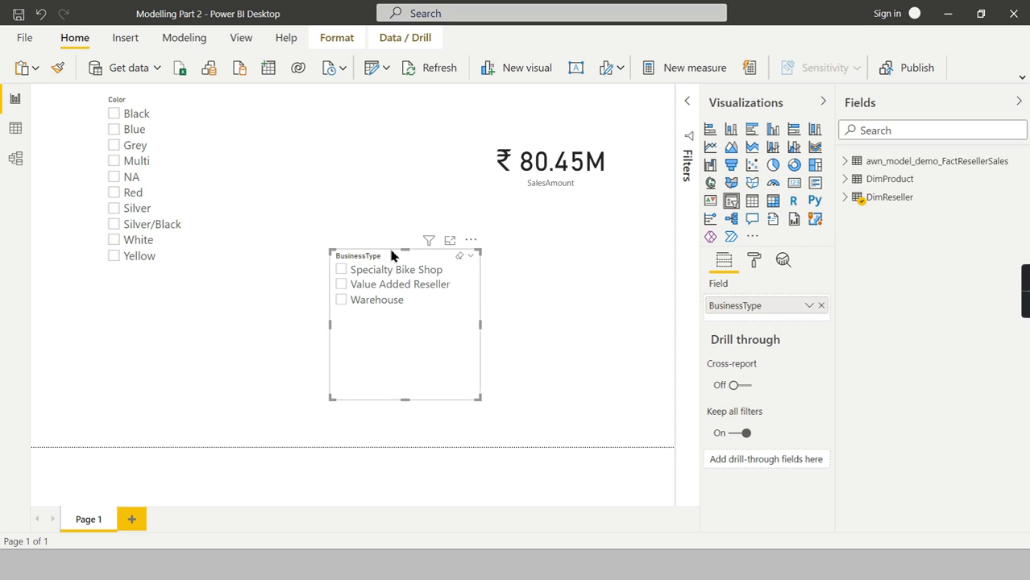
- Set the cross filter direction of the relationship between FactResellerSales and DimProduct back to Single
click(15, 160)
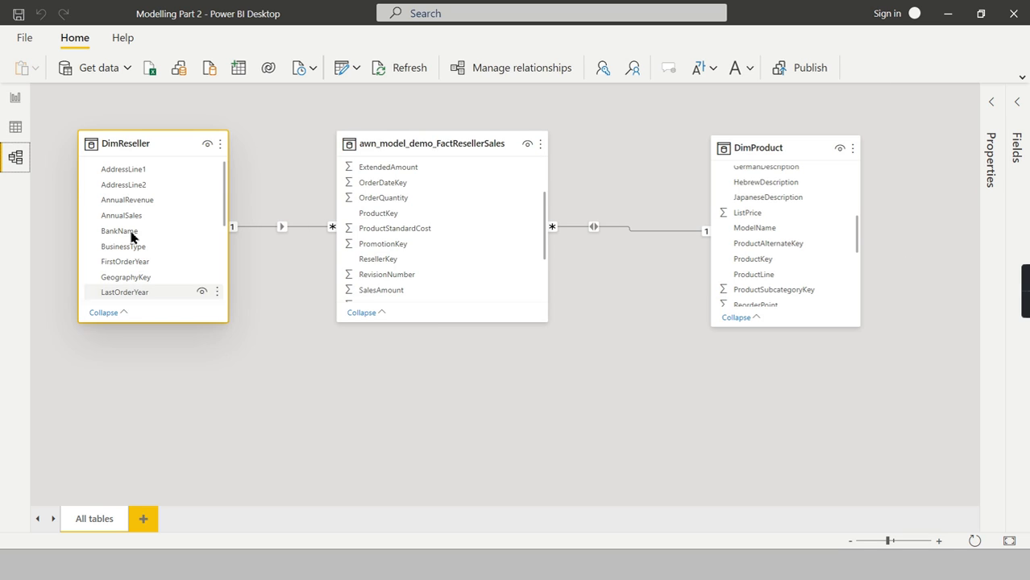
double_click(614, 231)
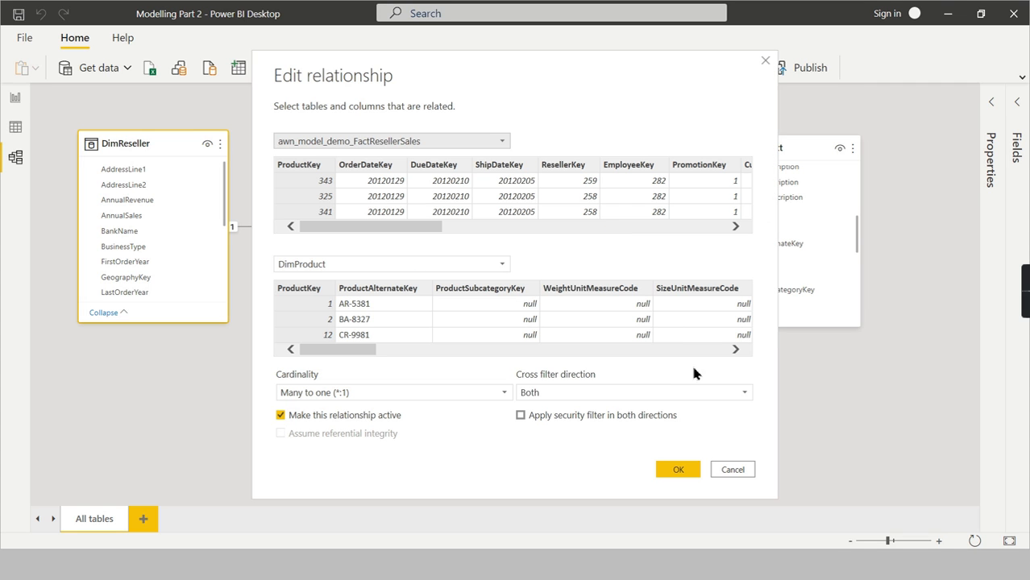
click(601, 394)
click(601, 408)
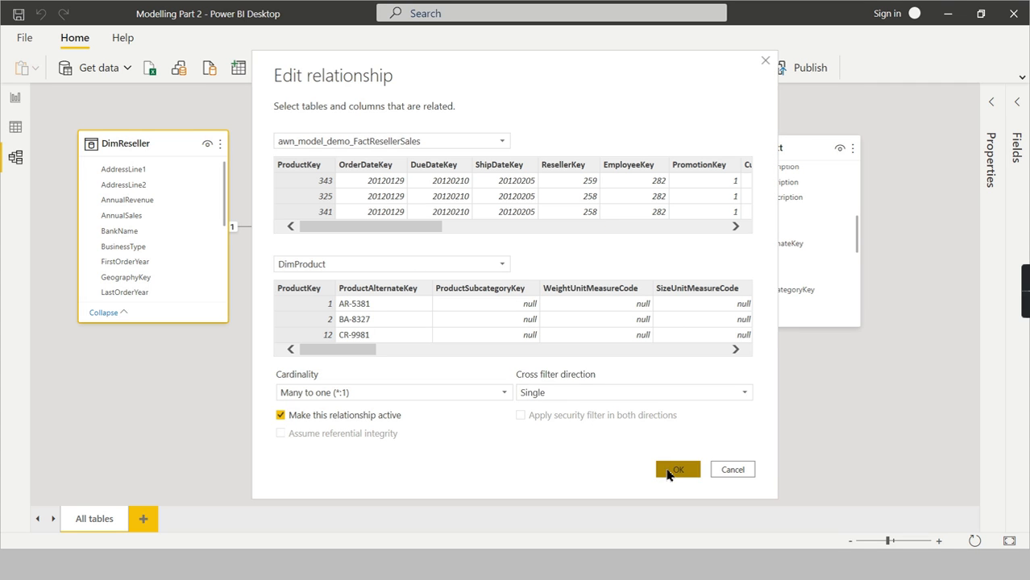
click(675, 470)
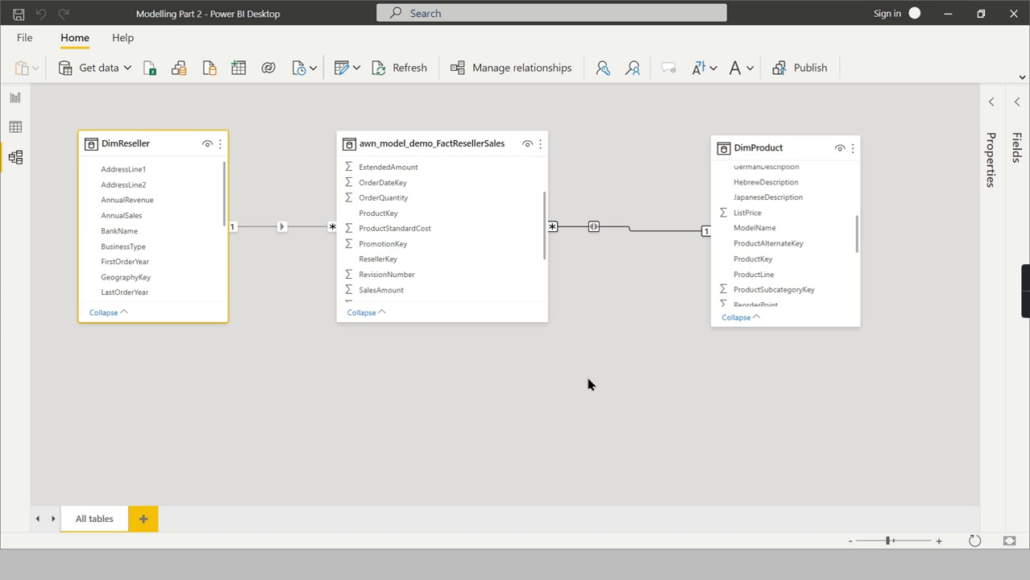
- Create a measure in the FactResellerSales table with the formula Measure = sum(awn_model_demo_FactResellerSales[SalesAmount])
click(20, 102)
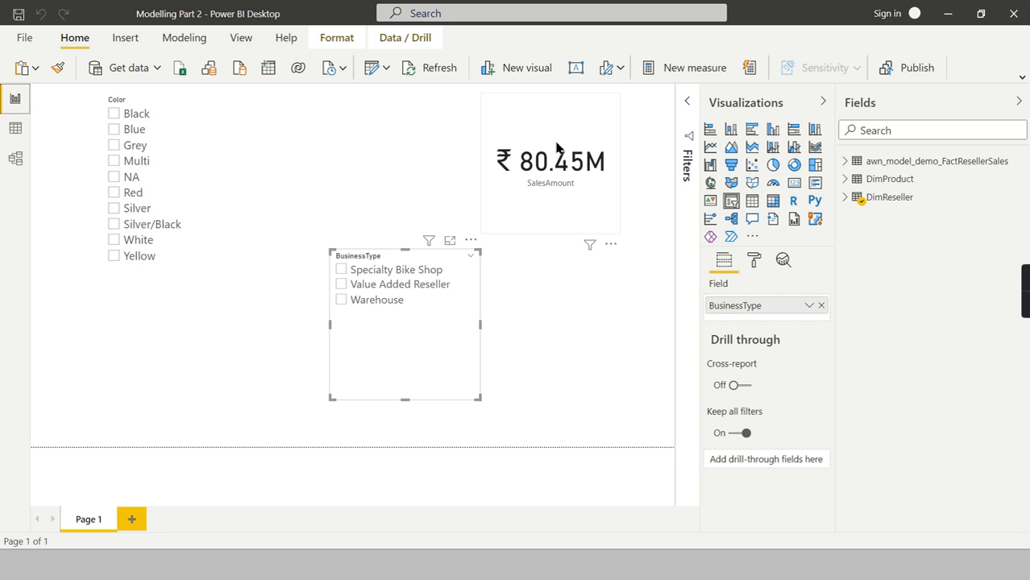
click(576, 179)
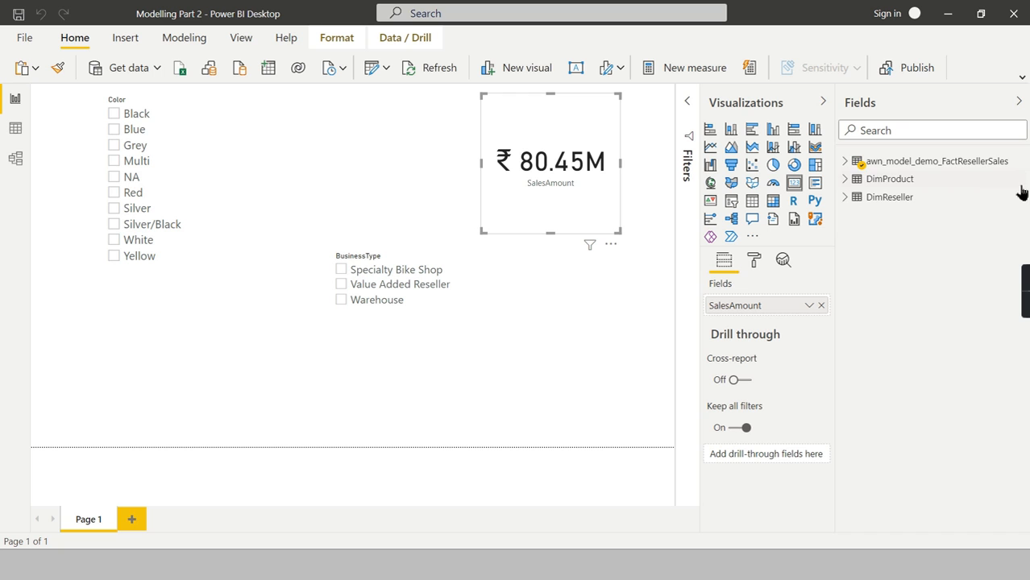
click(847, 162)
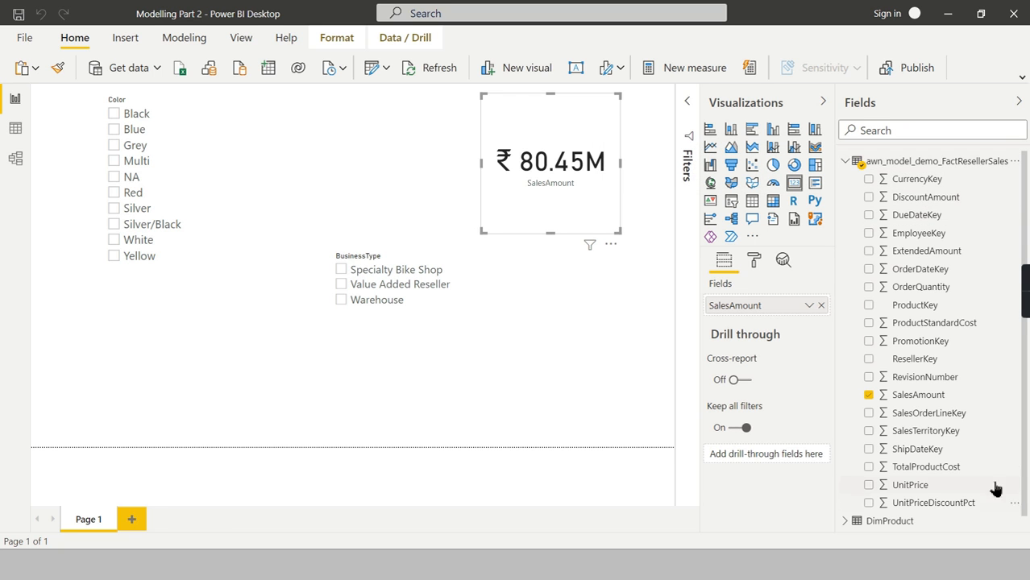
right_click(925, 399)
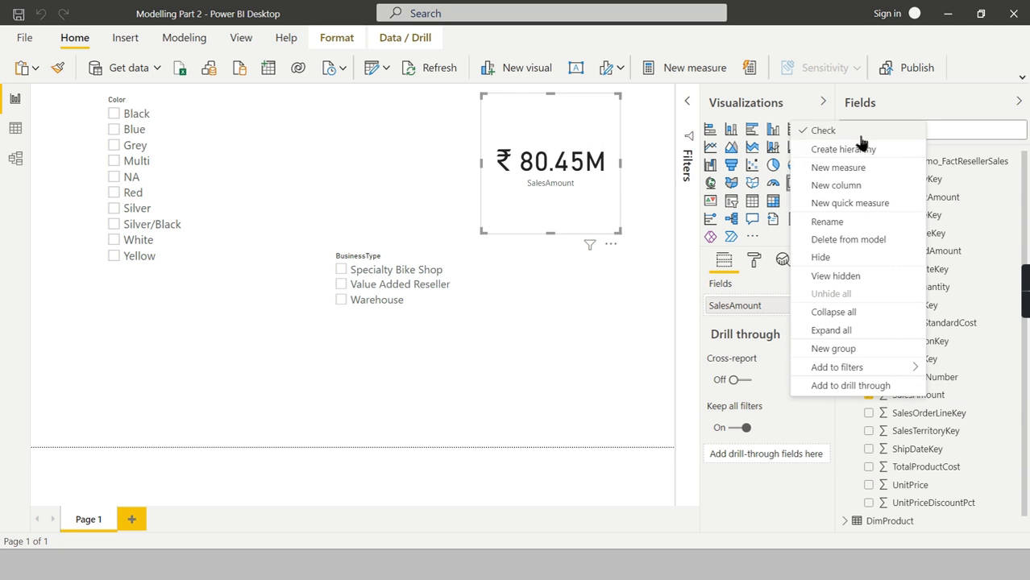
click(860, 167)
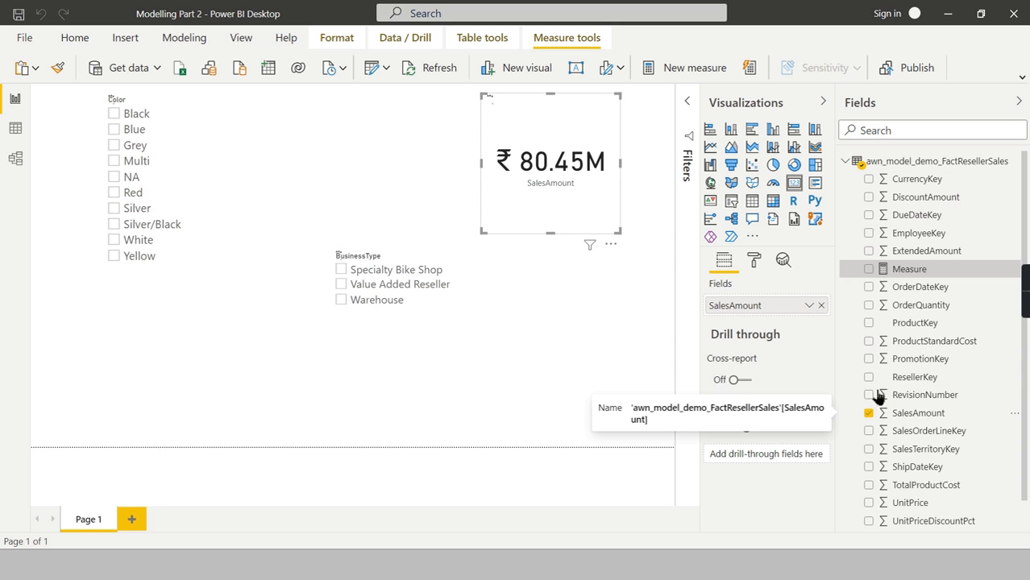
click(187, 98)
text(sum()
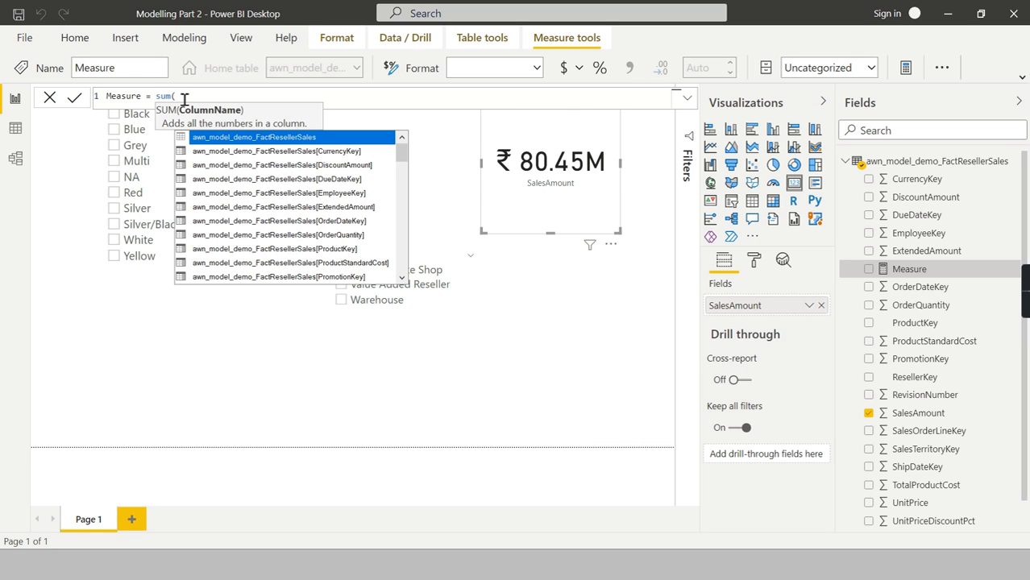
text(Sales)
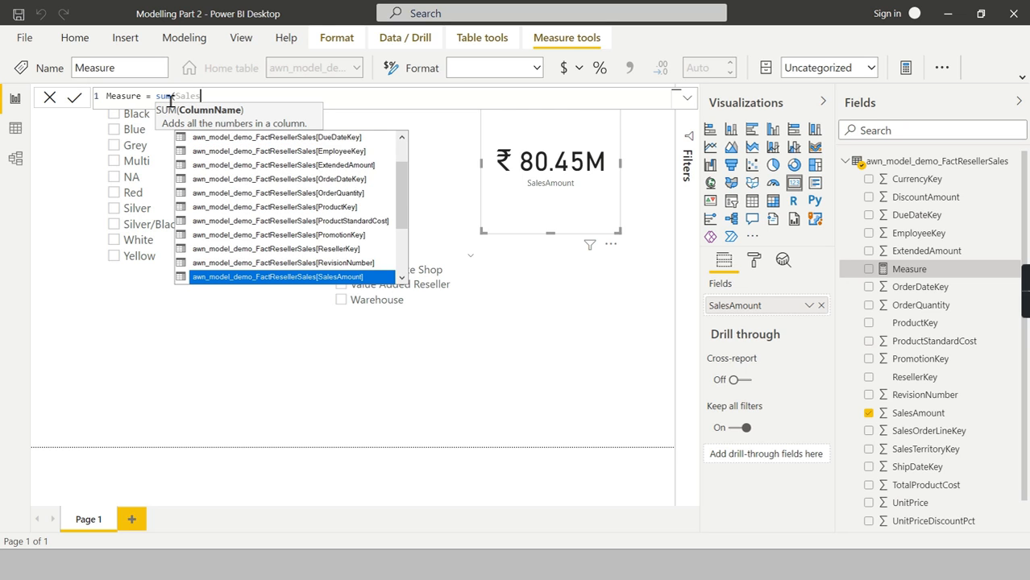
click(359, 279)
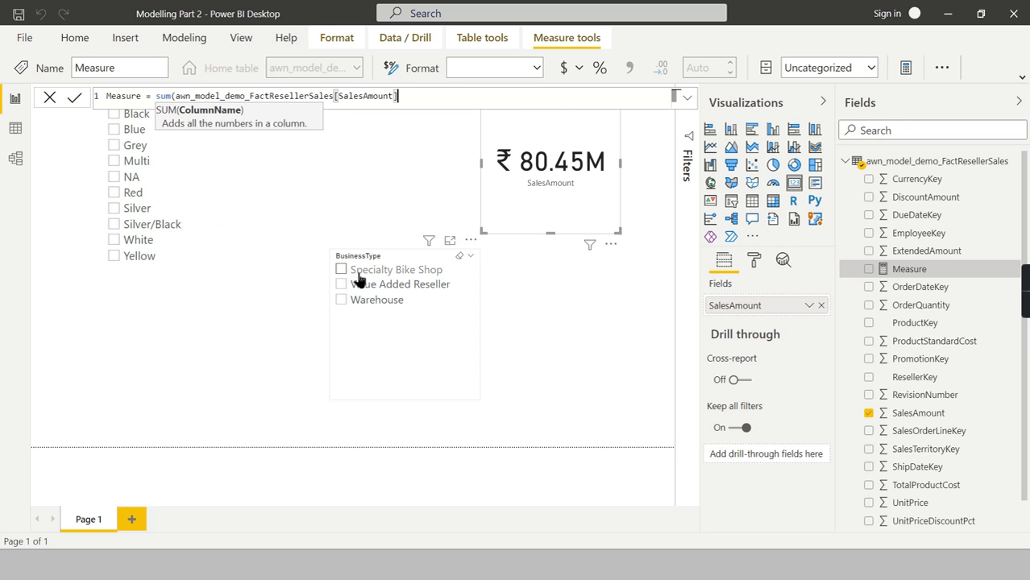
text())
key(Return)
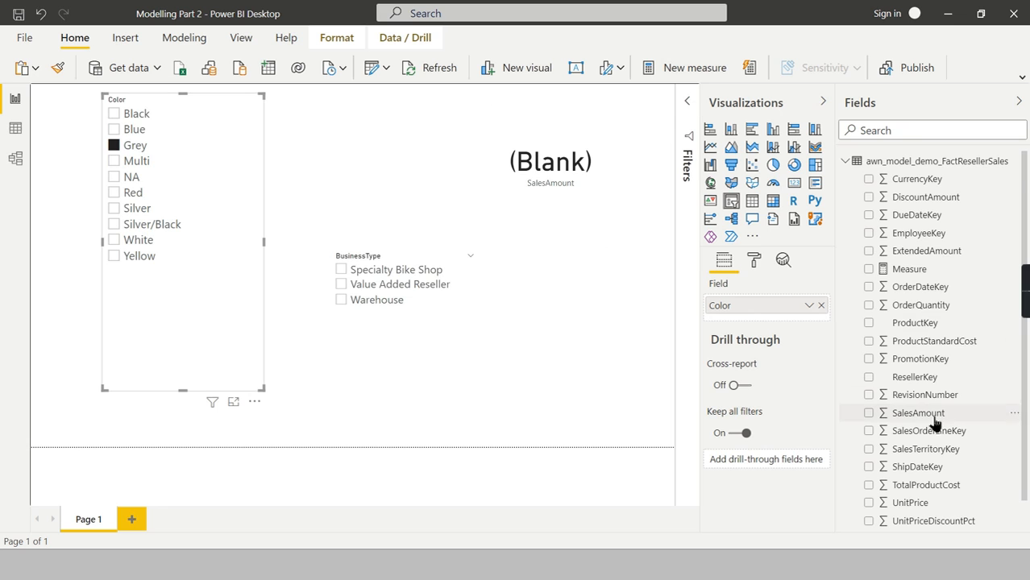
- Add Measure as a visual-level filter on the Color slicer, showing only items whose value is not blank
scroll(933, 387, down, 1)
scroll(935, 323, up, 1)
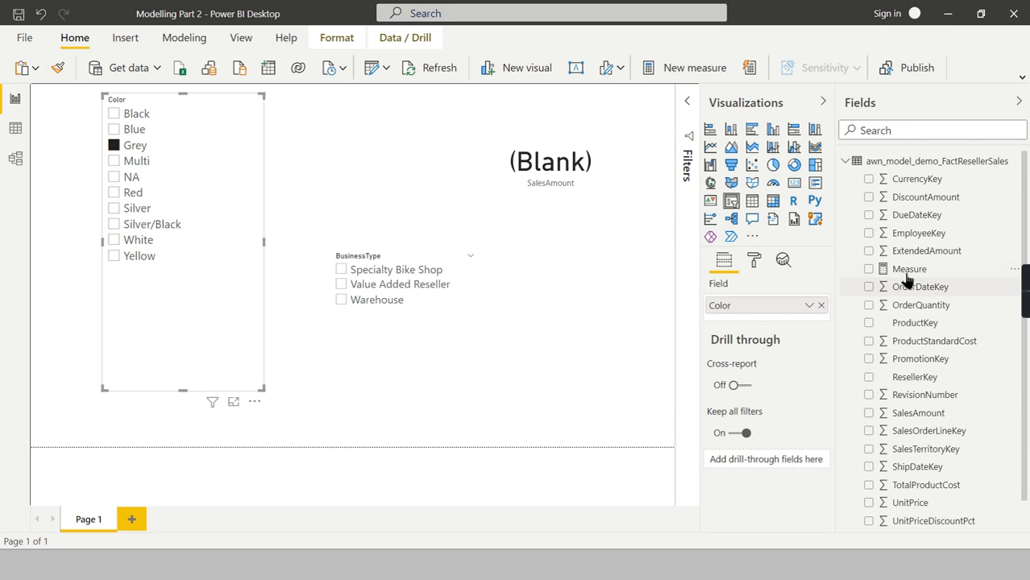
click(689, 103)
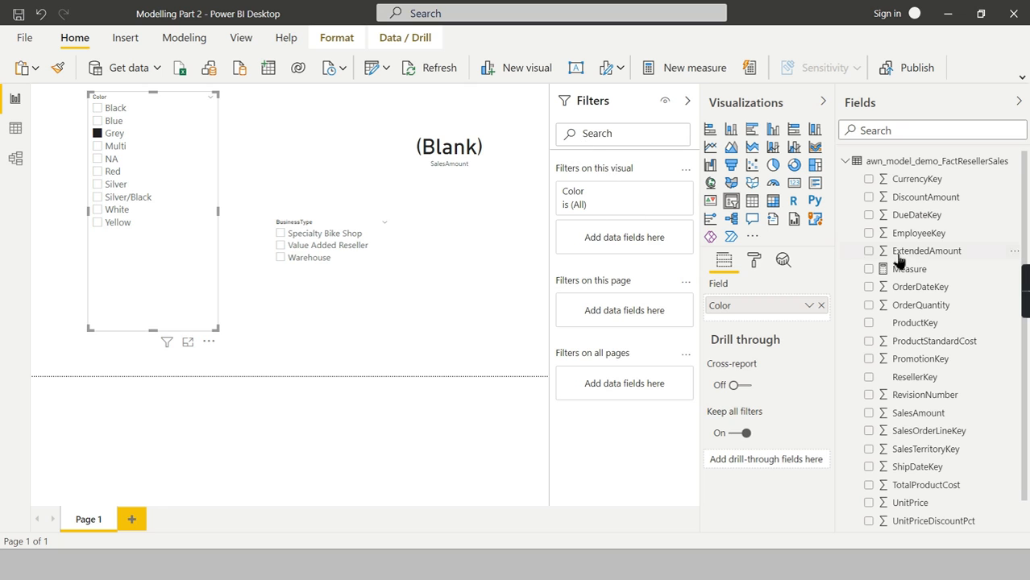
drag(911, 269, 659, 243)
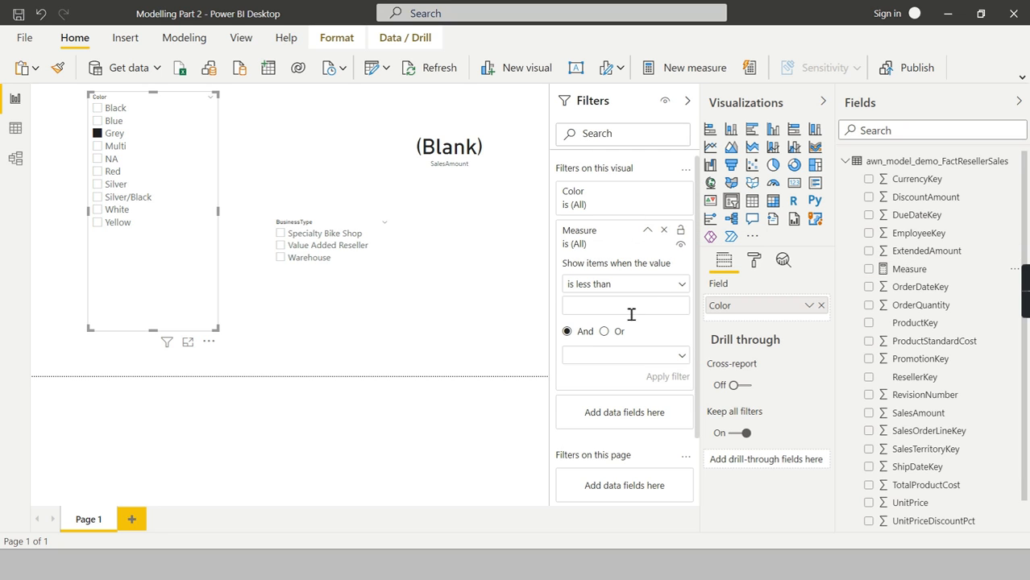
click(623, 284)
click(603, 428)
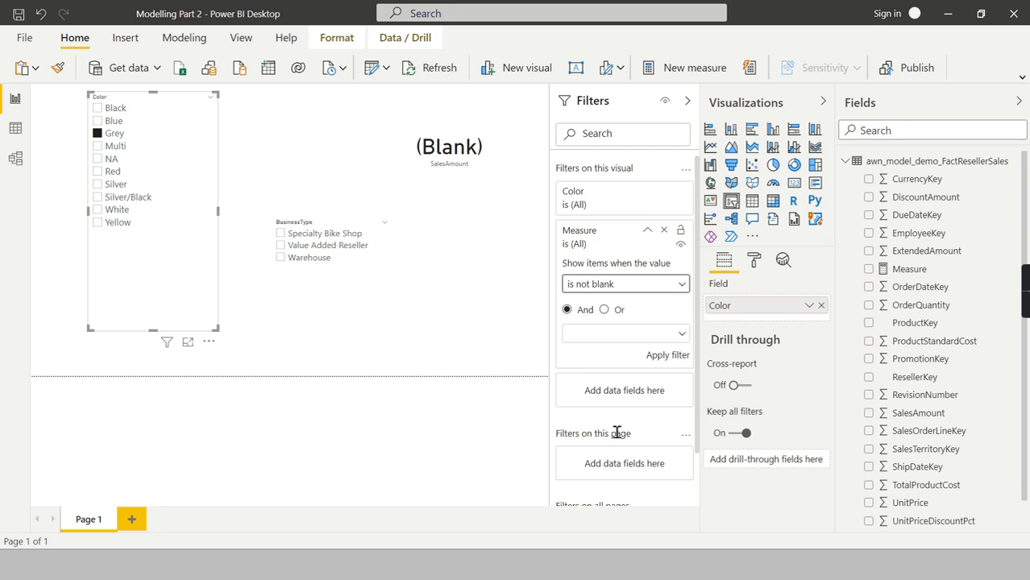
click(660, 360)
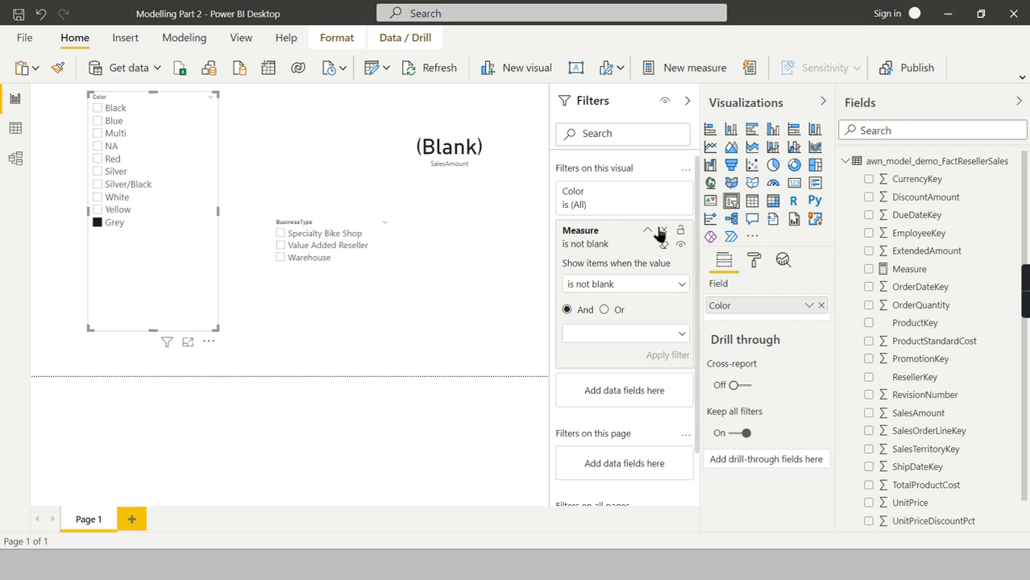
- Collapse the Measure filter card and clear the Grey selection in the Color slicer
click(615, 226)
click(111, 223)
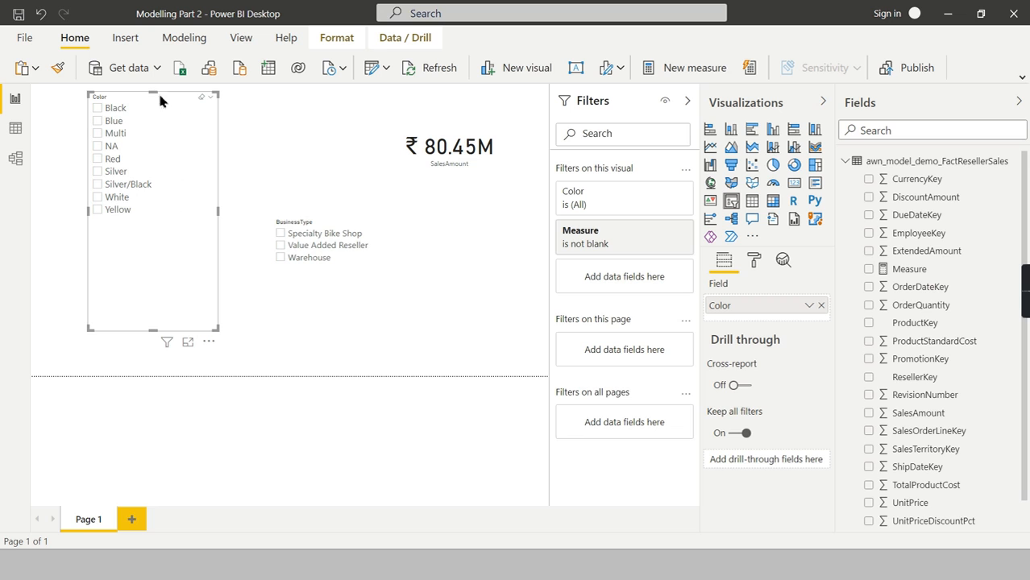
- Compare the Color slicer and SalesAmount for Warehouse, Value Added Reseller and Specialty Bike Shop with the measure filter applied
click(305, 247)
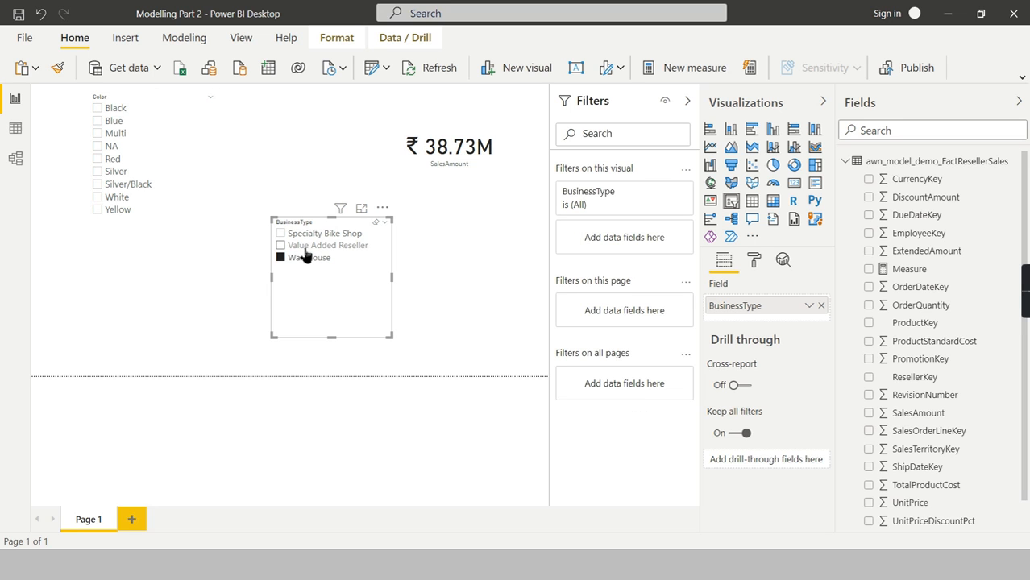
click(308, 258)
click(310, 234)
click(313, 257)
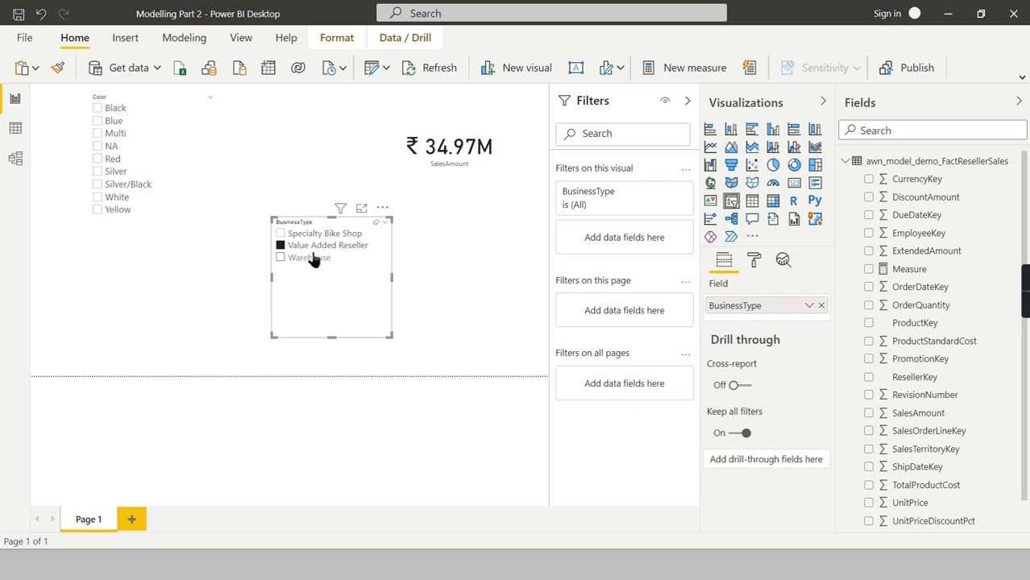
click(313, 247)
click(313, 257)
click(306, 258)
click(306, 260)
click(306, 234)
click(308, 245)
click(308, 258)
click(281, 246)
click(319, 233)
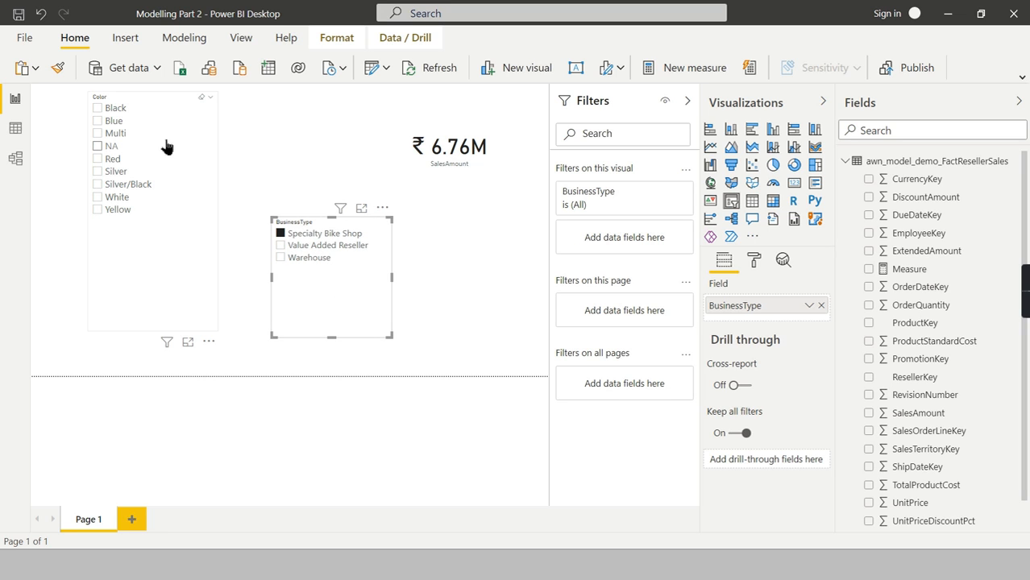
- Check Value Added Reseller and Warehouse again, clear the business type selection, and check SalesAmount for the color NA
click(356, 246)
click(316, 258)
click(347, 259)
click(109, 146)
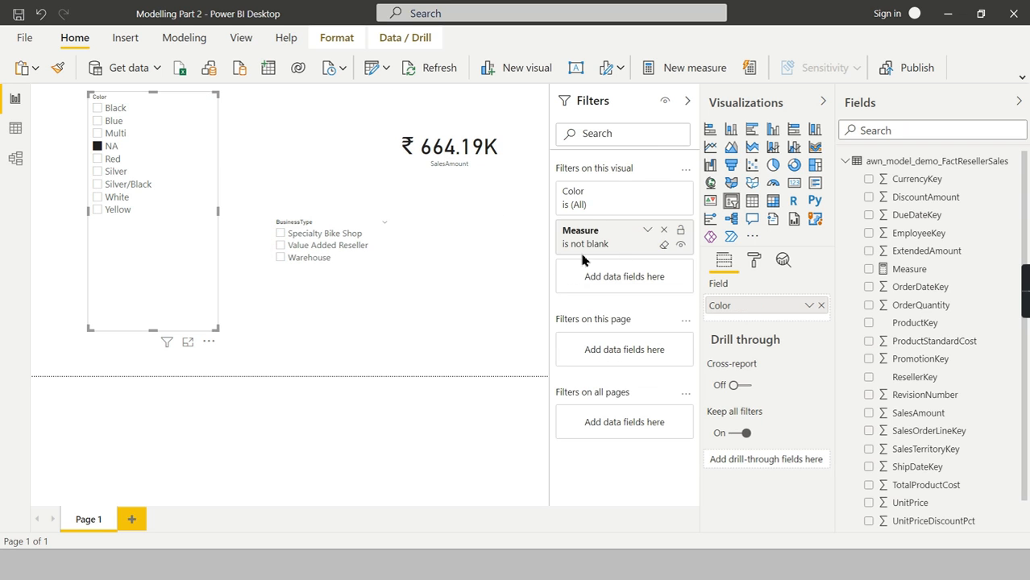
- Review the relationships between DimReseller, FactResellerSales and DimProduct in the data model, and return to the report
click(15, 158)
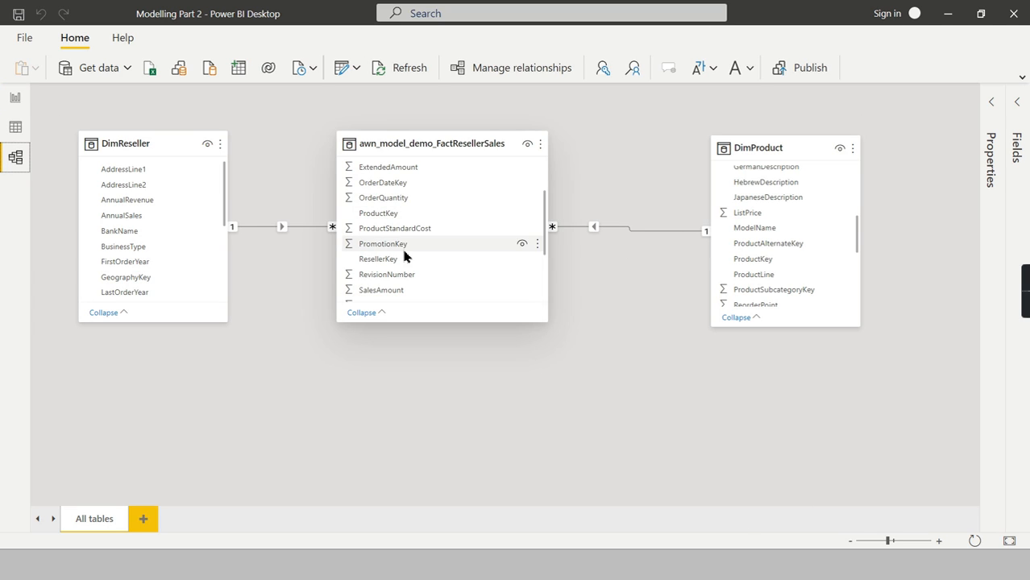
click(15, 98)
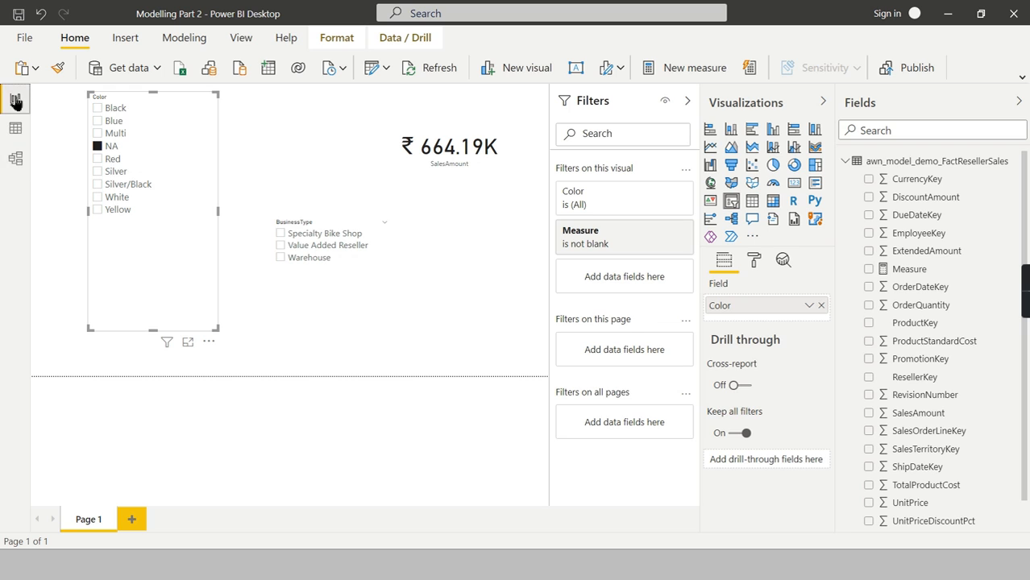
click(16, 158)
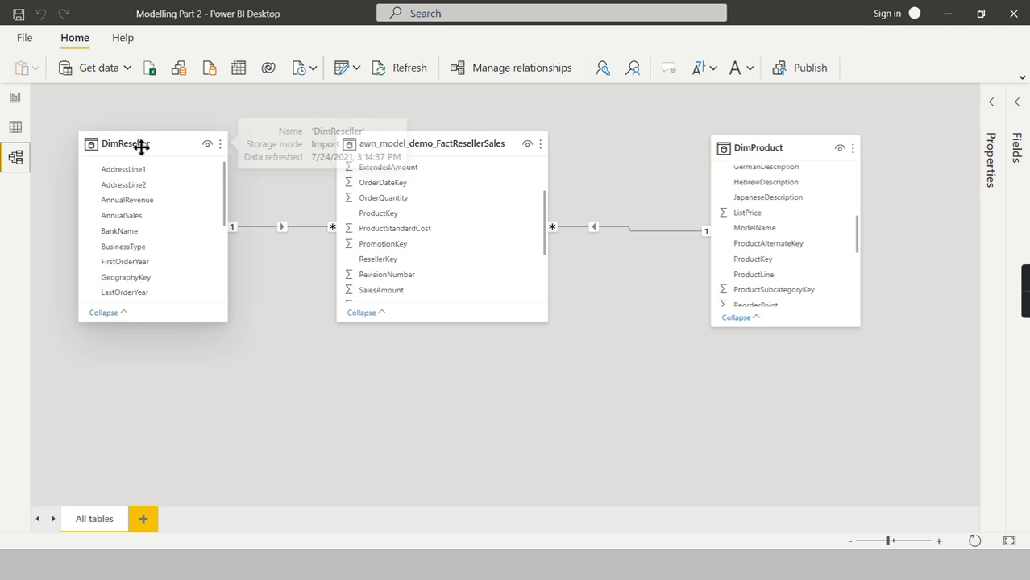
click(15, 99)
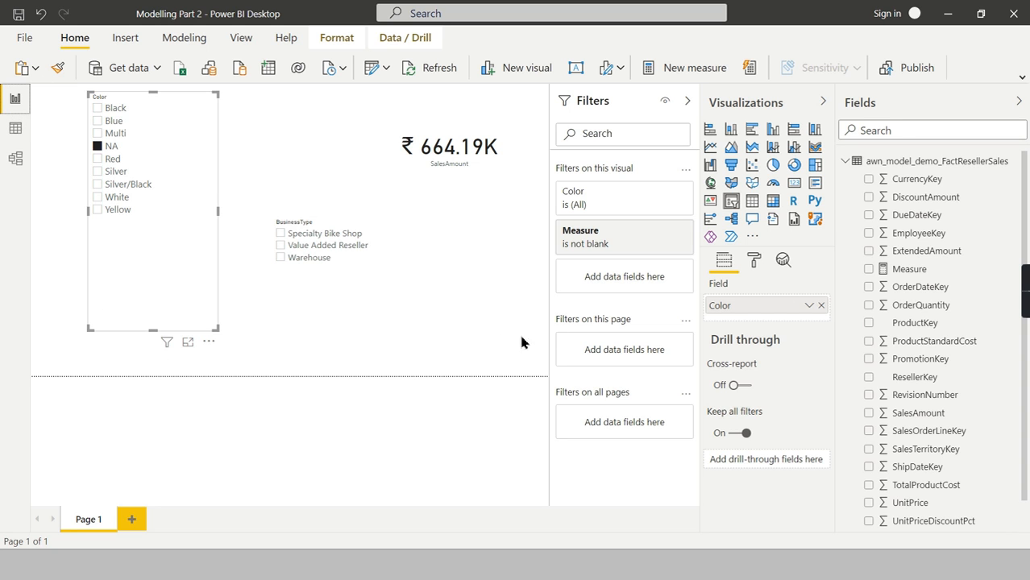
- Collapse the Filters, Visualizations and Fields panes to enlarge the report canvas
click(687, 101)
click(822, 101)
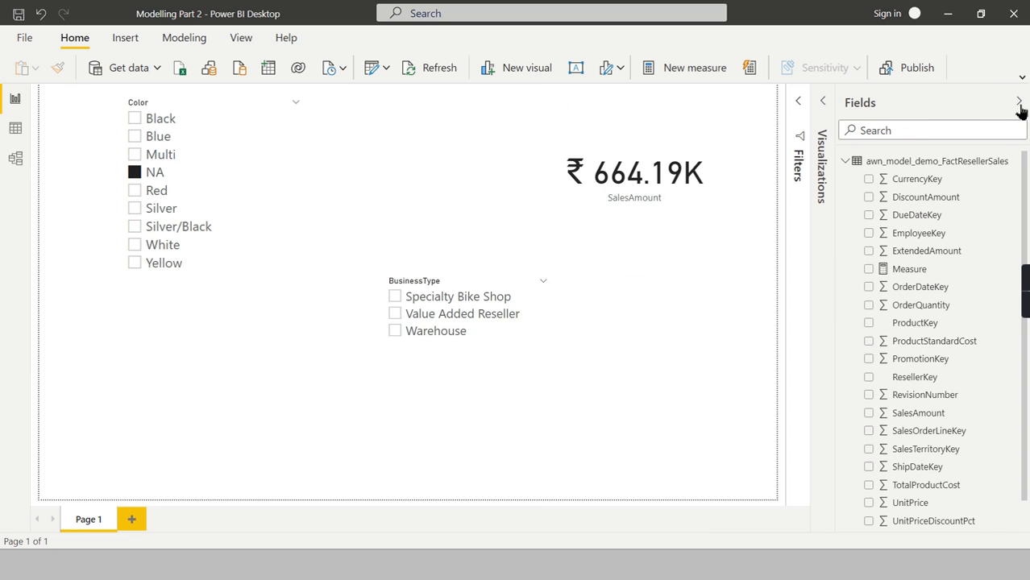
click(1019, 101)
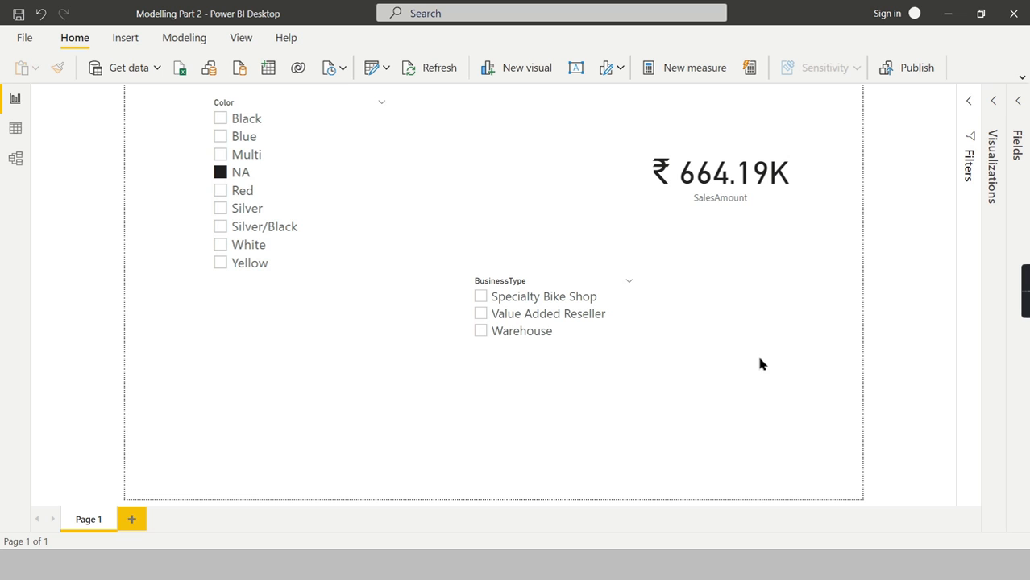
- Clear the NA selection in the Color slicer, expand the Filters pane to review its filters, and deselect the slicer
click(266, 190)
click(223, 171)
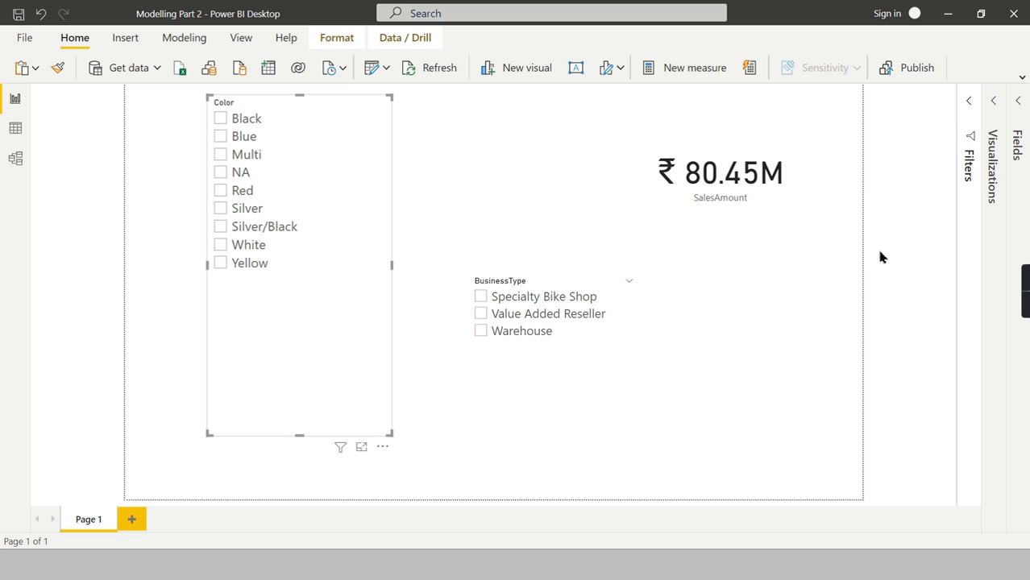
click(969, 101)
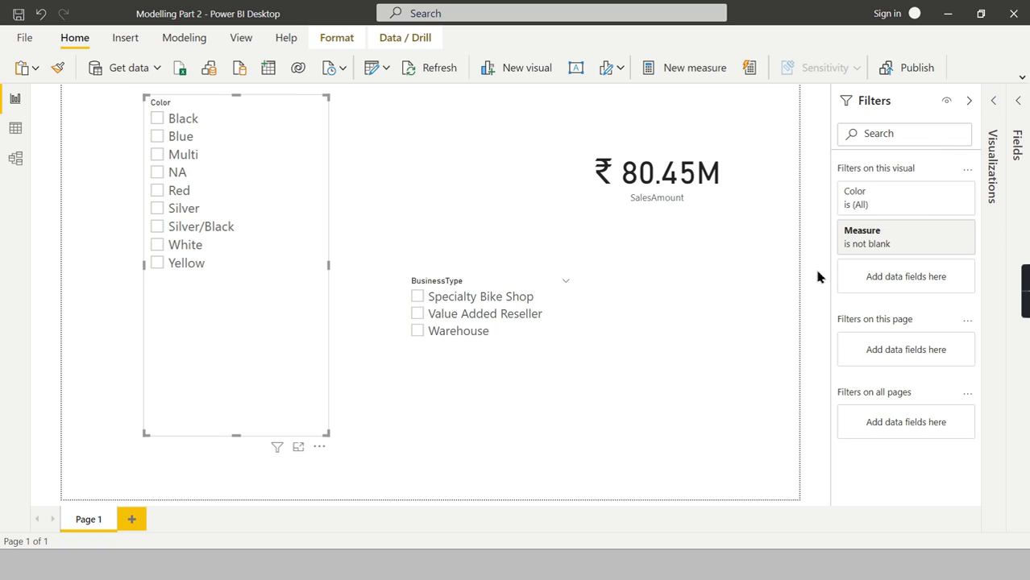
click(780, 143)
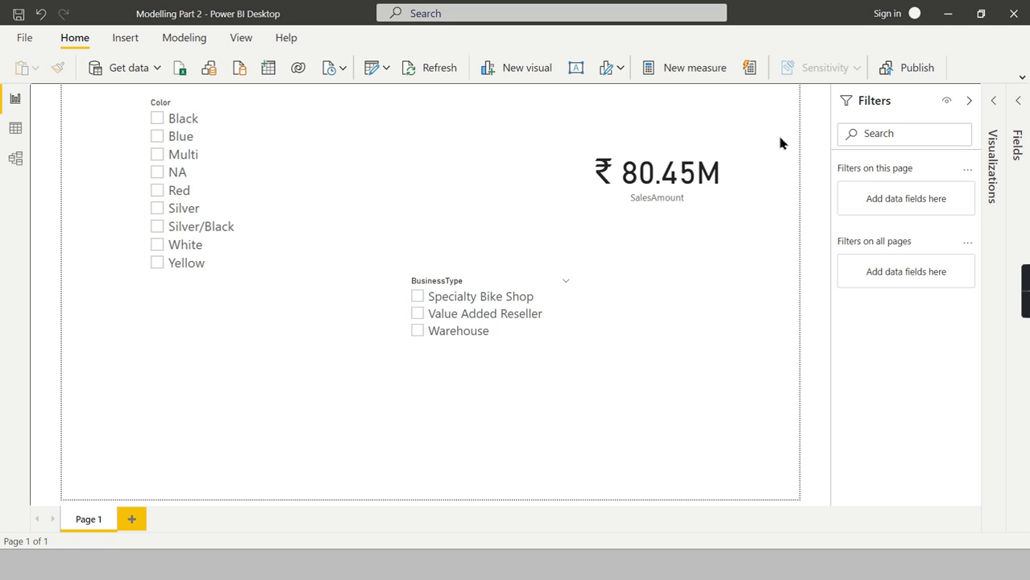